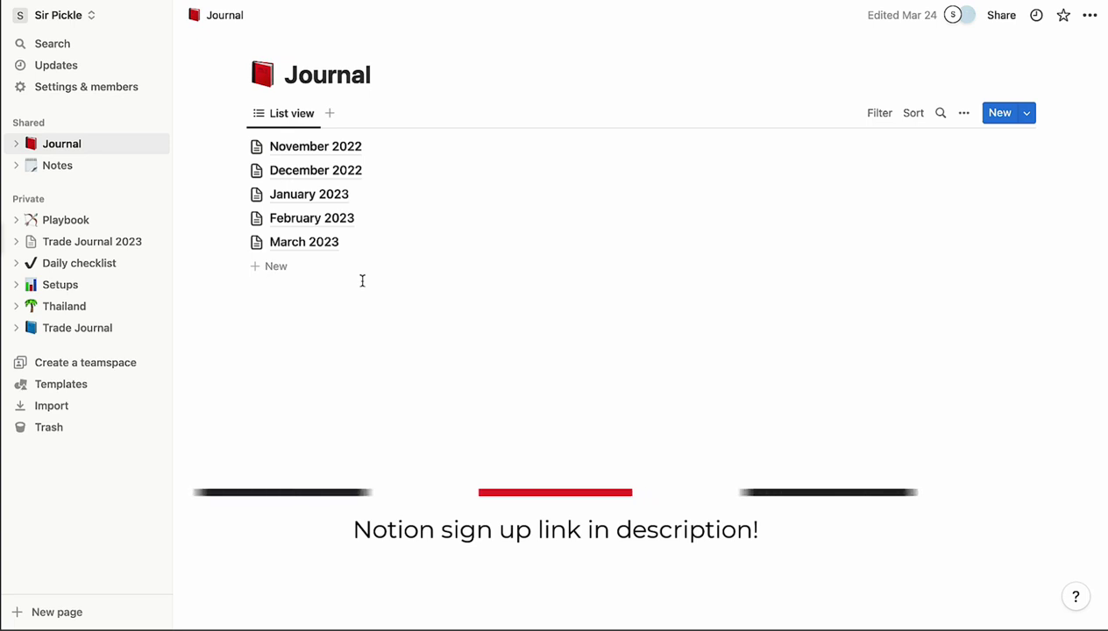
# Step: Open the Trade Journal page and look through all the columns of its trade table
pyautogui.click(65, 330)
pyautogui.scroll(-1, 526, 385)
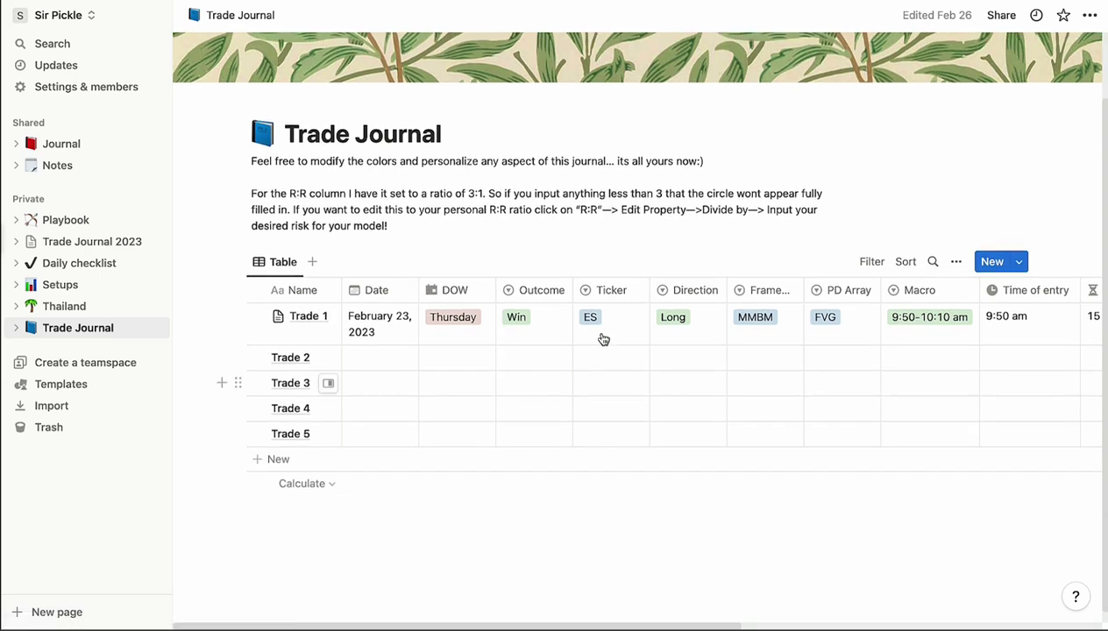
pyautogui.hscroll(1, 692, 316)
pyautogui.hscroll(3, 586, 388)
pyautogui.hscroll(-3, 587, 388)
# Step: Open the shared Journal and look through the daily pages listed under November 2022 and December 2022
pyautogui.click(41, 149)
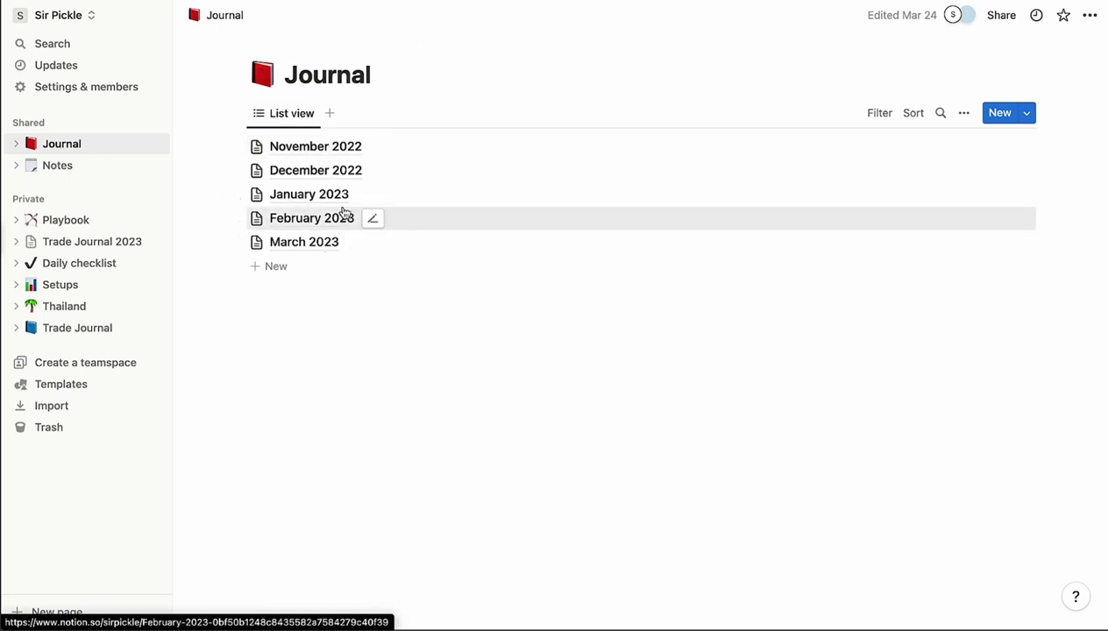
pyautogui.click(303, 150)
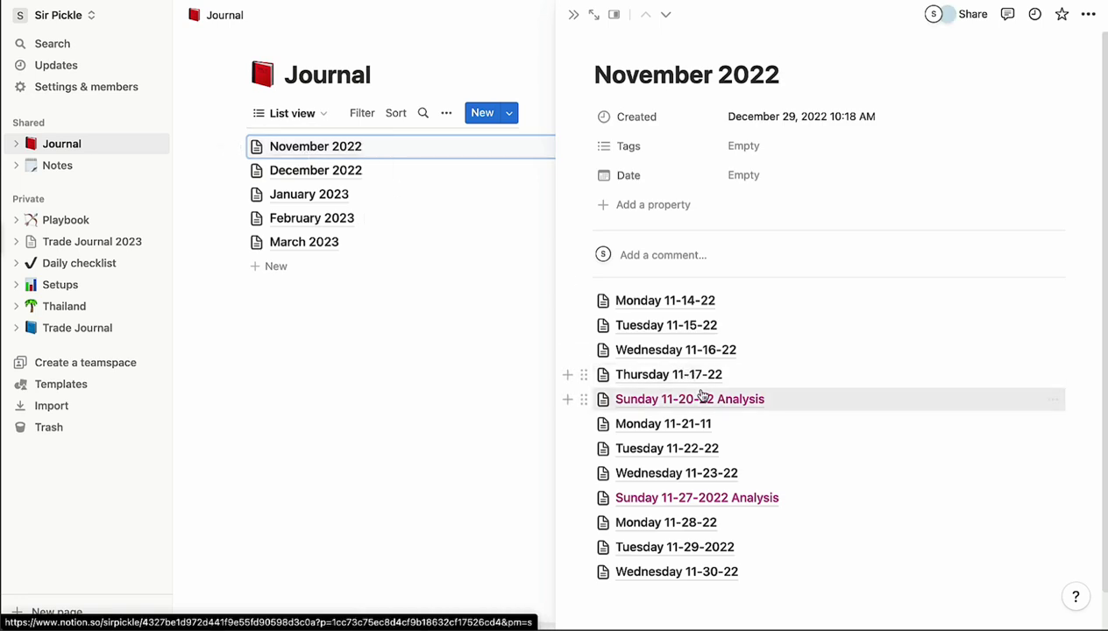
pyautogui.scroll(-1, 705, 394)
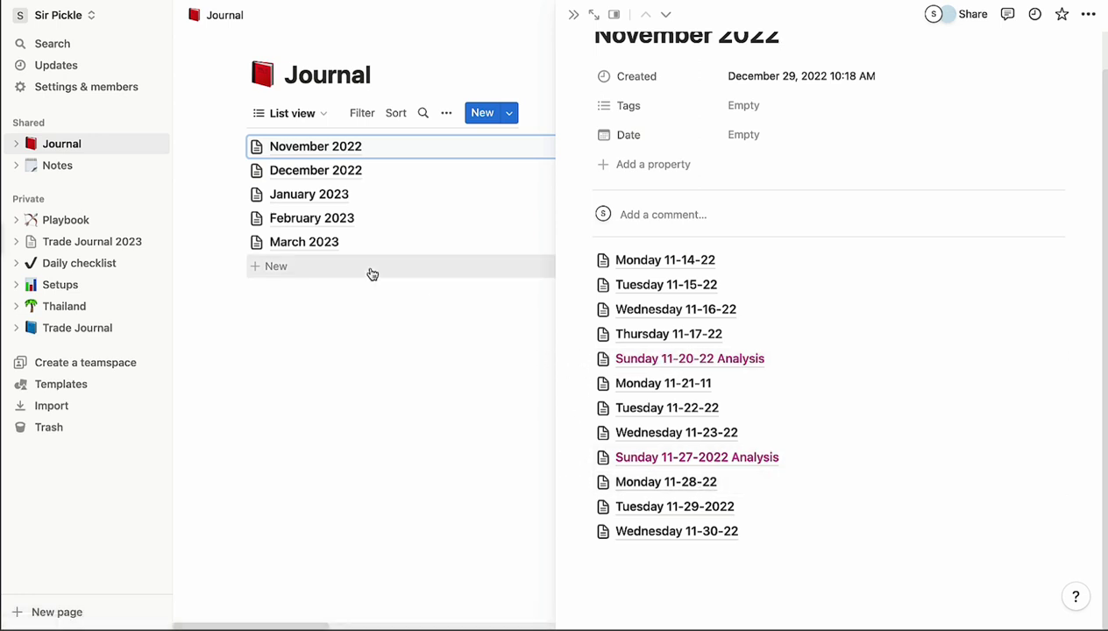
pyautogui.click(325, 175)
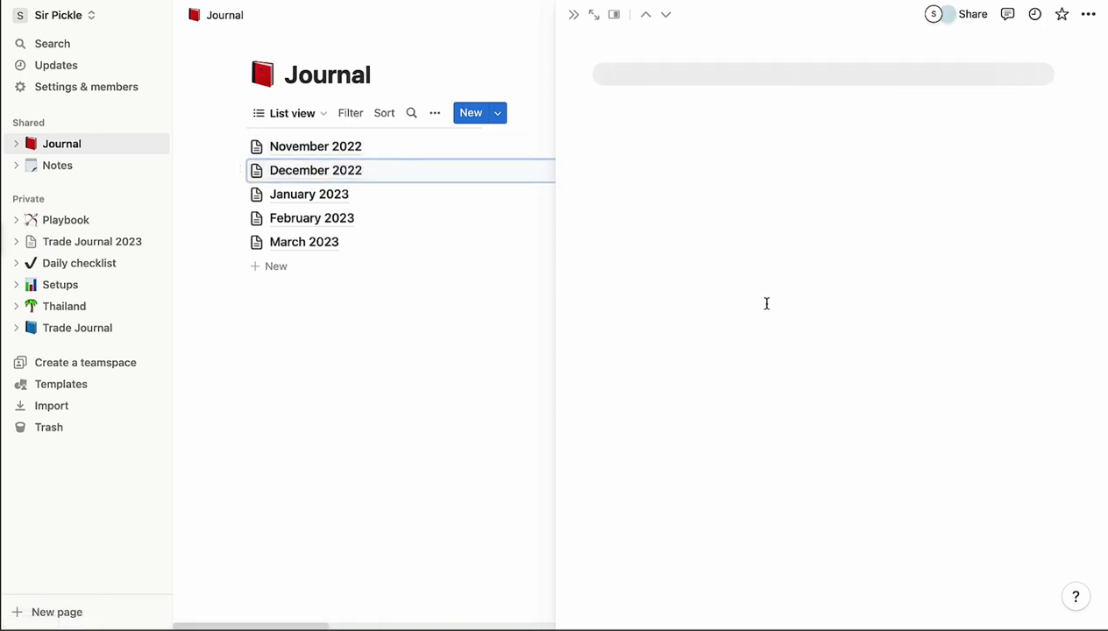
pyautogui.scroll(-5, 734, 449)
pyautogui.scroll(-1, 734, 449)
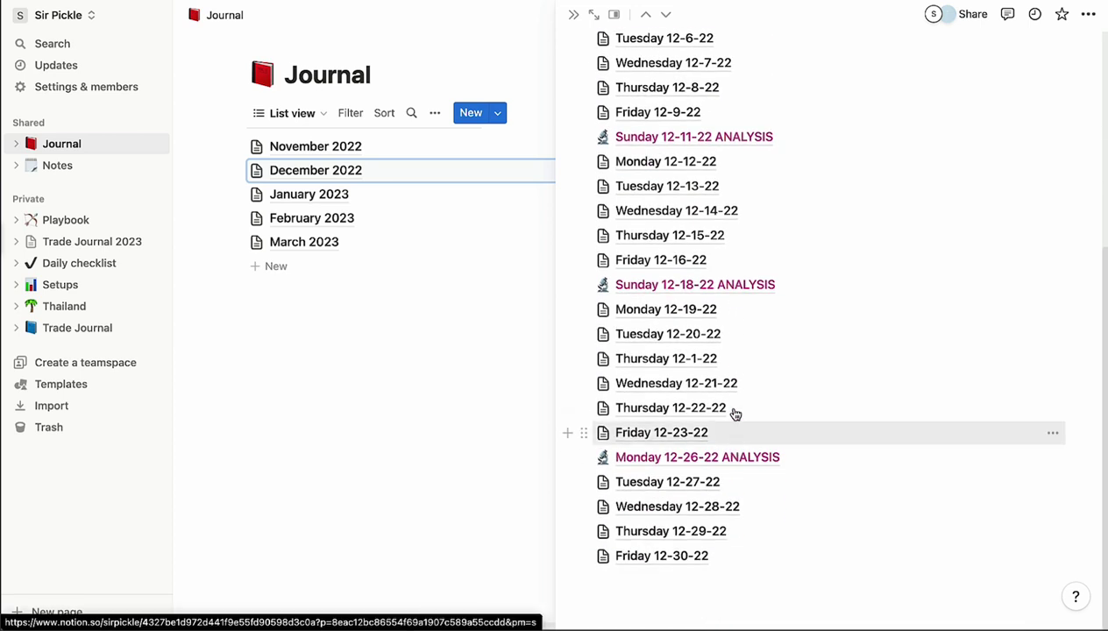
# Step: Look through the January 2023 daily pages, revisit November 2022, and browse the February 2023 list
pyautogui.click(353, 202)
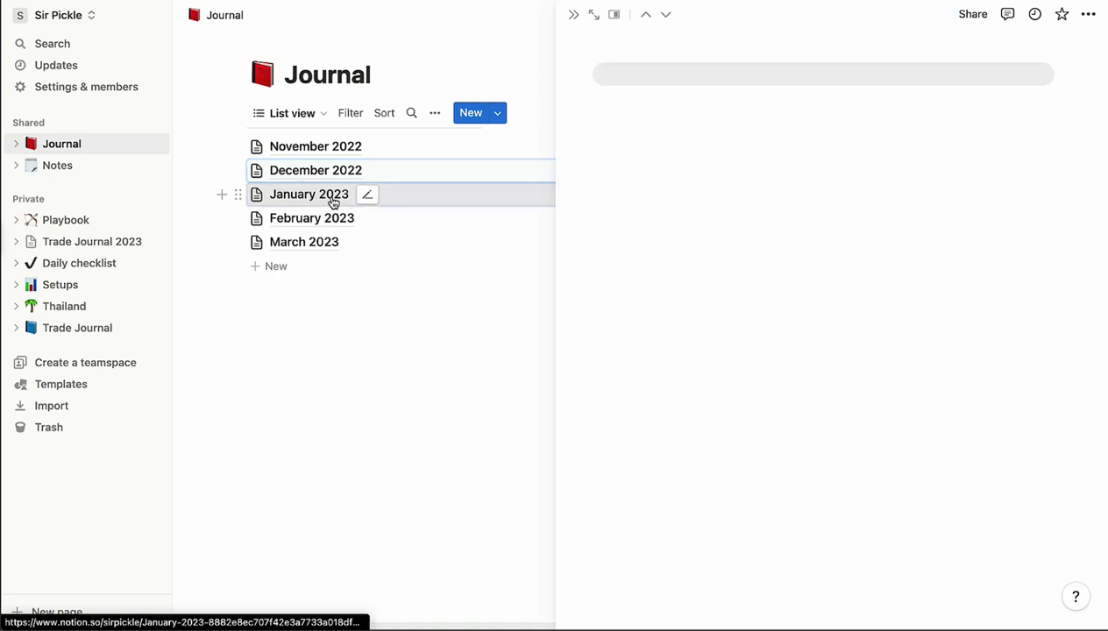
pyautogui.scroll(-4, 717, 353)
pyautogui.scroll(-2, 717, 354)
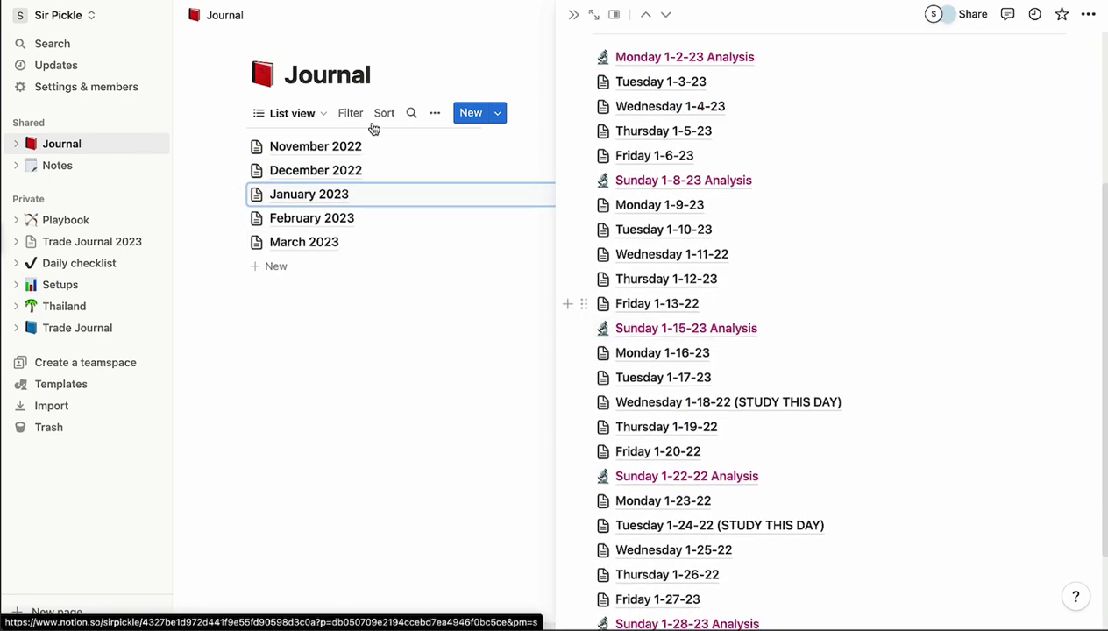
pyautogui.click(299, 156)
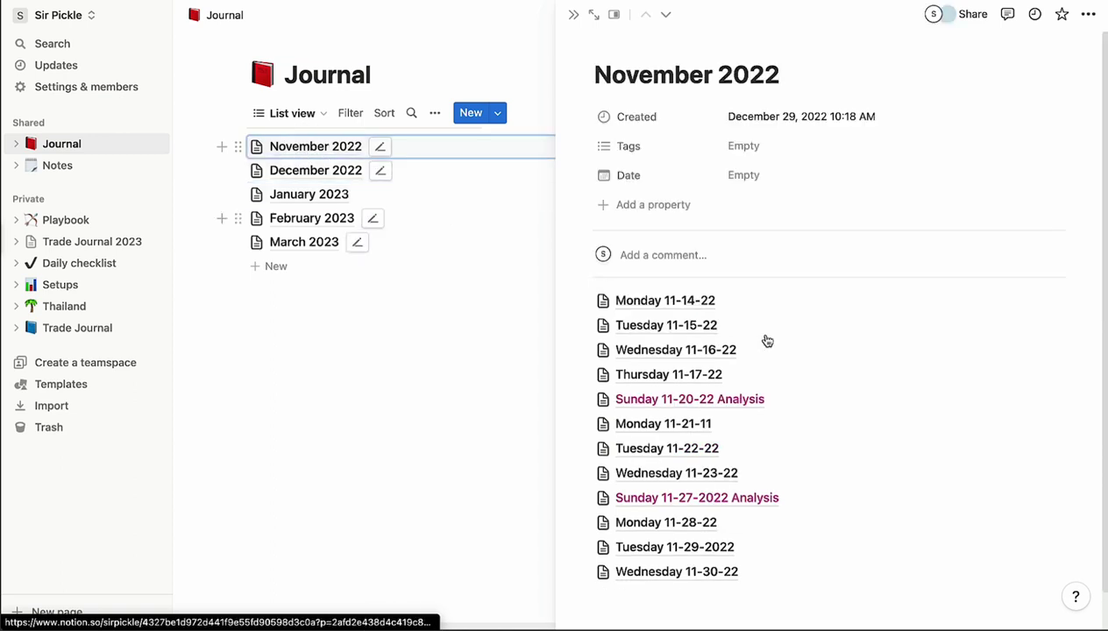
pyautogui.click(317, 218)
pyautogui.scroll(-3, 734, 364)
pyautogui.scroll(1, 710, 284)
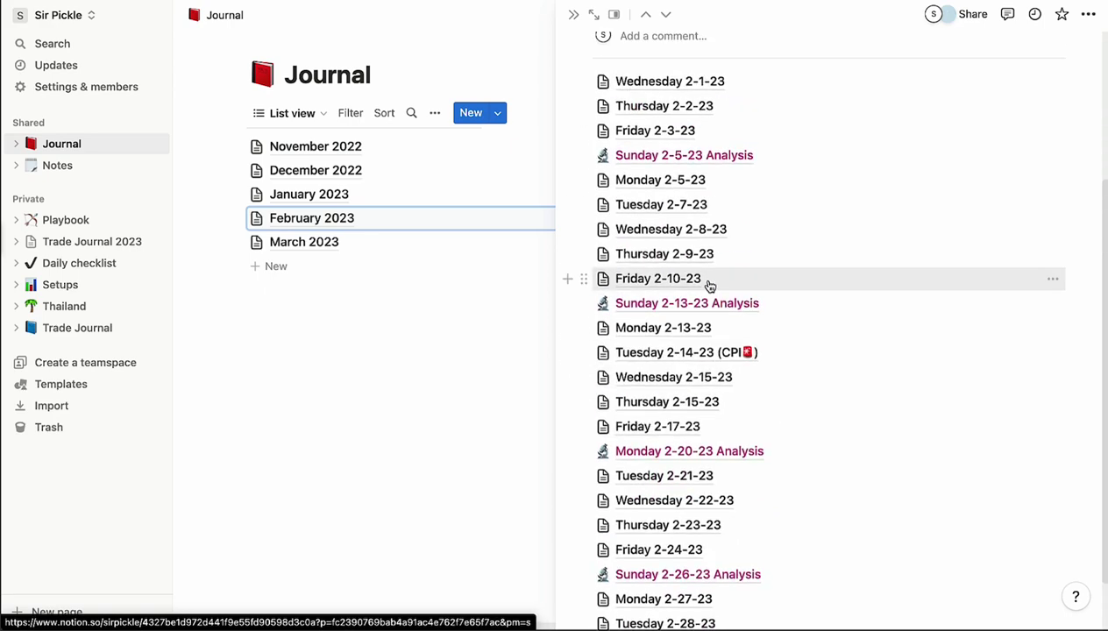
# Step: Open the March 2023 entry and look through its list of daily and analysis pages
pyautogui.click(314, 242)
pyautogui.scroll(-1, 688, 324)
pyautogui.scroll(-3, 688, 324)
pyautogui.scroll(3, 701, 281)
pyautogui.scroll(-2, 701, 285)
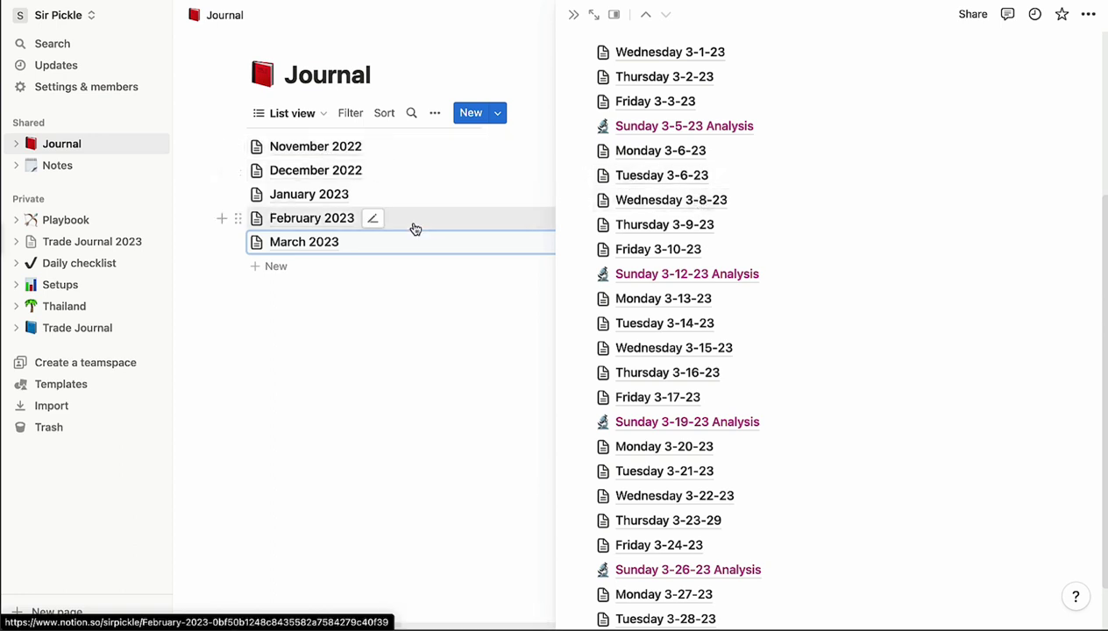
# Step: Open the Sunday 1-22-22 Analysis page from the January 2023 entry
pyautogui.click(342, 196)
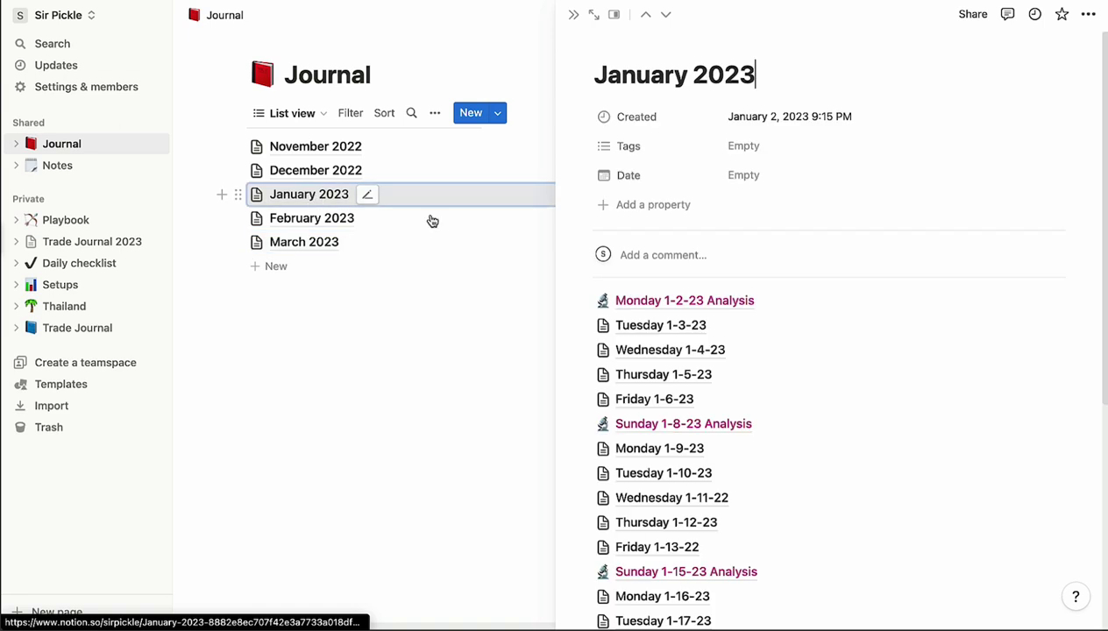
pyautogui.scroll(-5, 851, 524)
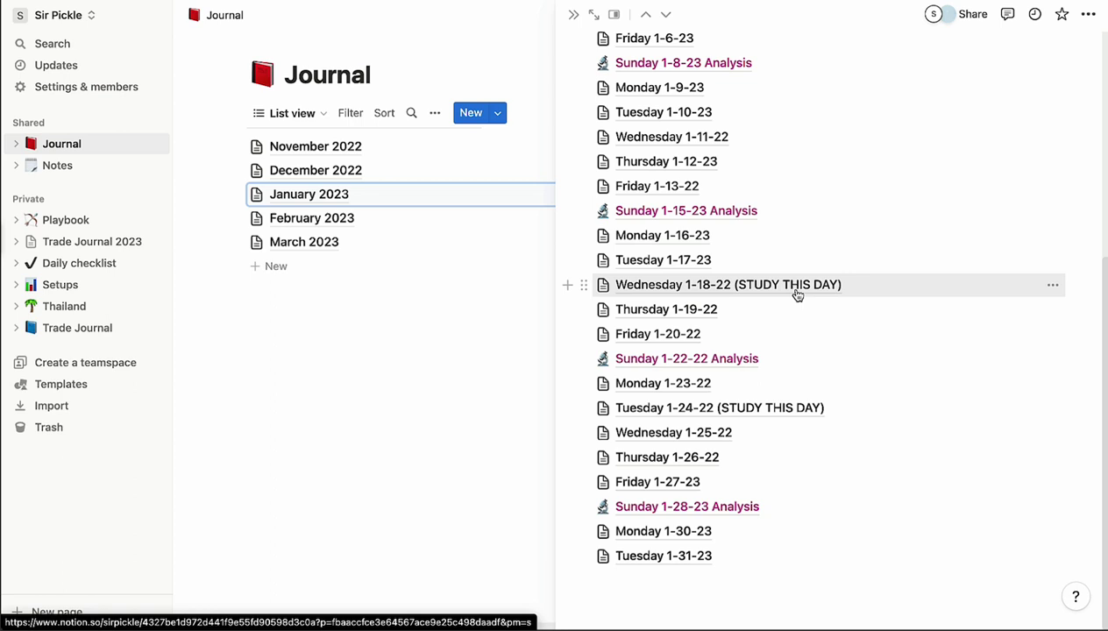
pyautogui.click(667, 360)
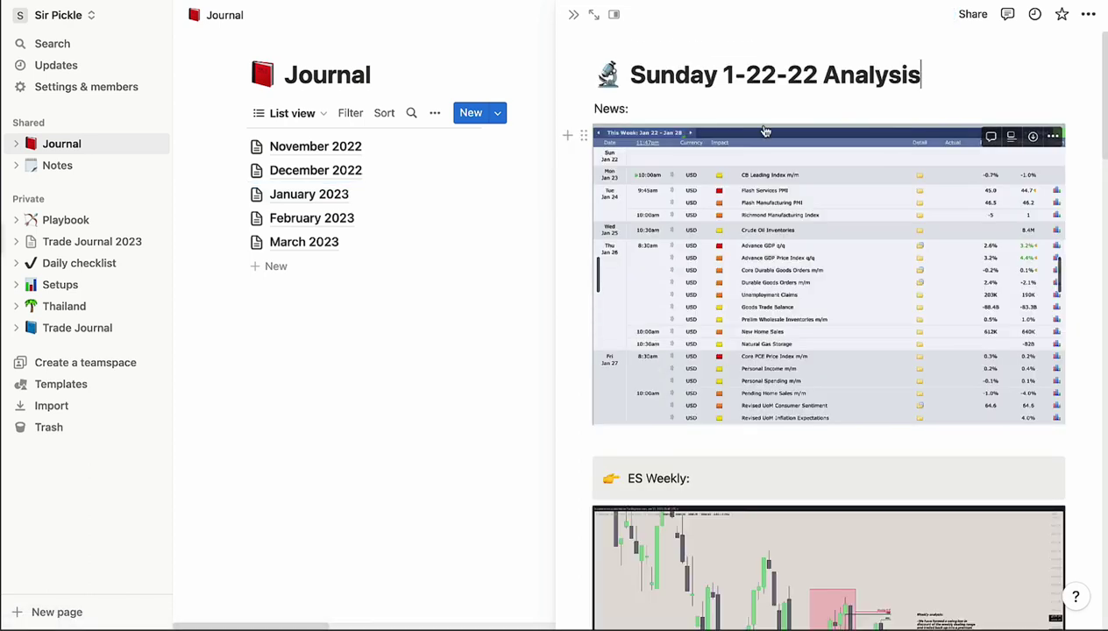
# Step: Correct the year in the analysis page's title so it reads "Sunday 1-22-23 Analysis"
pyautogui.click(817, 76)
pyautogui.press('BackSpace')
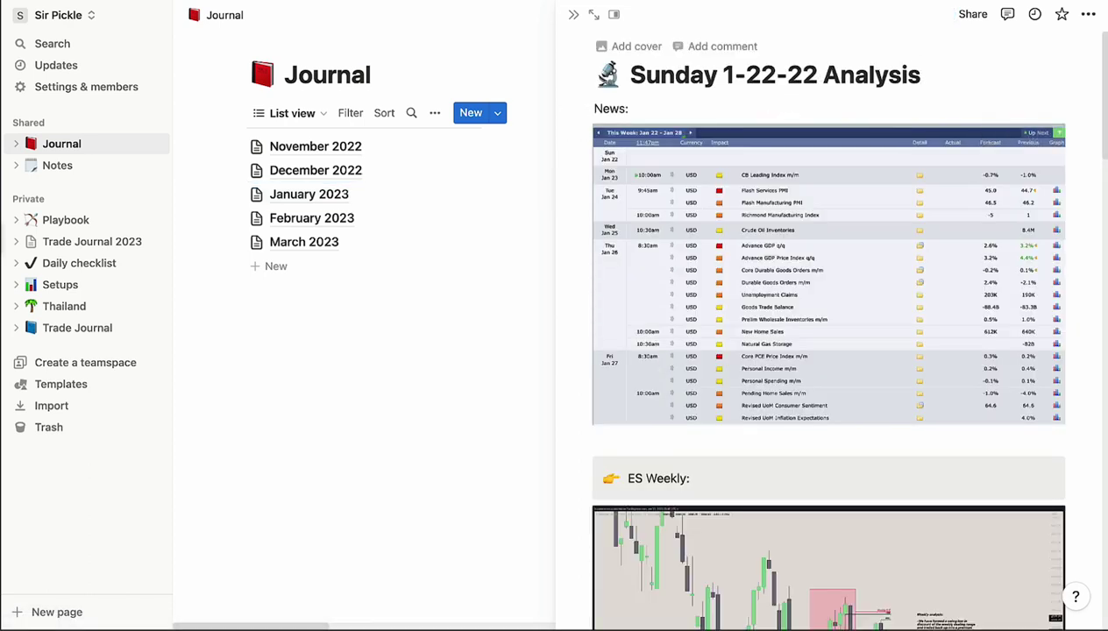
pyautogui.write('3')
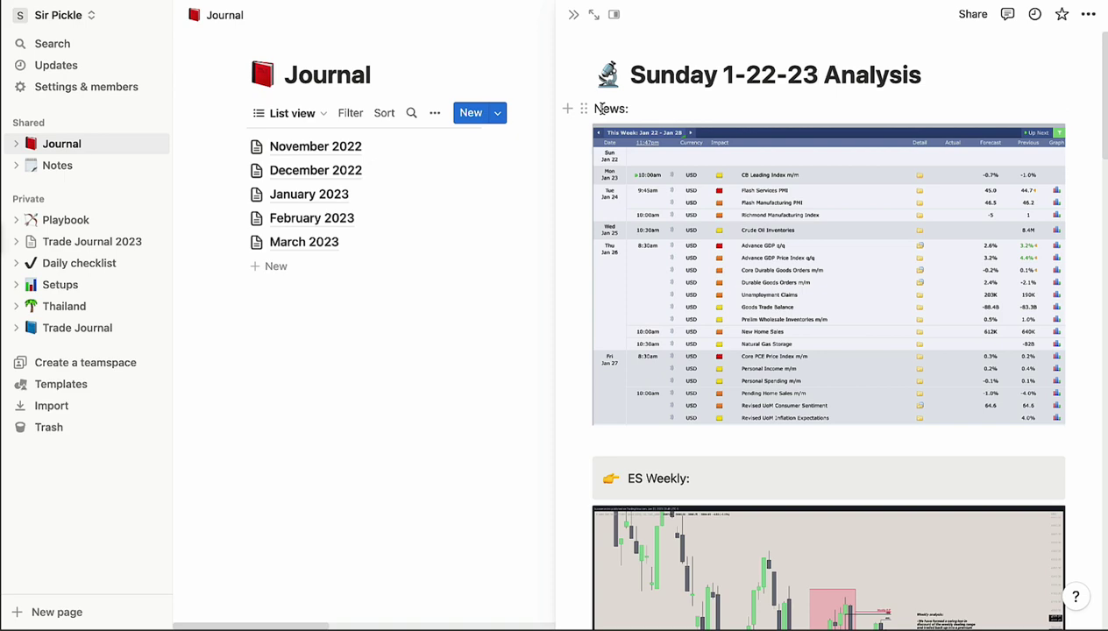
# Step: View the news calendar image for Jan 22 - Jan 28 at full size, and close it
pyautogui.doubleClick(686, 243)
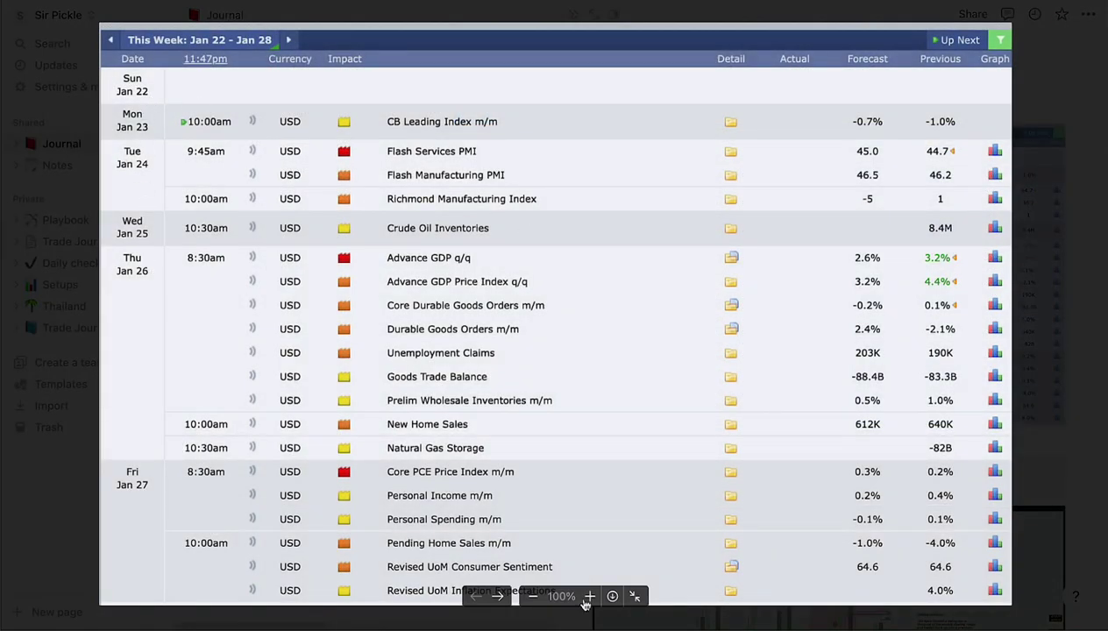
pyautogui.click(58, 526)
pyautogui.scroll(-2, 757, 426)
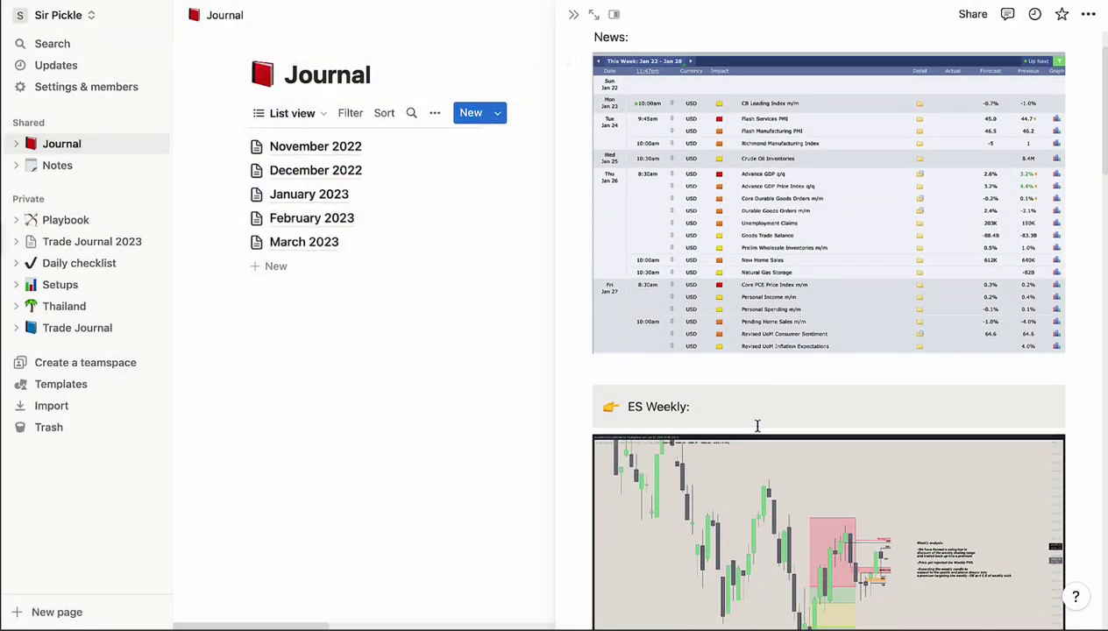
# Step: Enlarge the ES Weekly chart, read its weekly analysis notes and marked levels, and return to the page
pyautogui.scroll(-3, 759, 432)
pyautogui.scroll(-2, 759, 432)
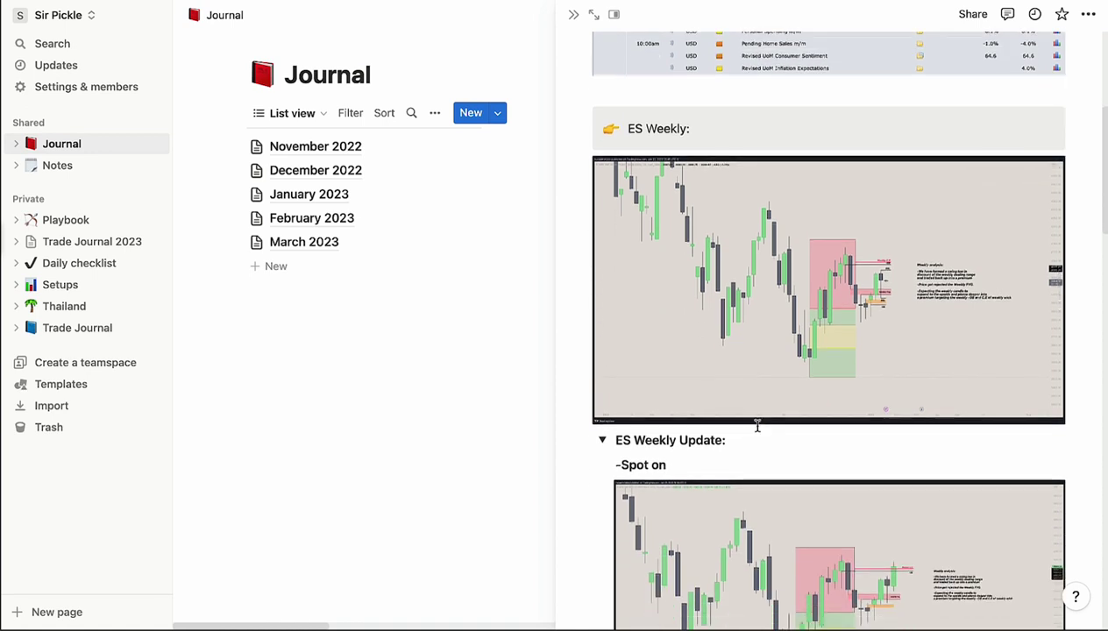
pyautogui.scroll(-1, 858, 323)
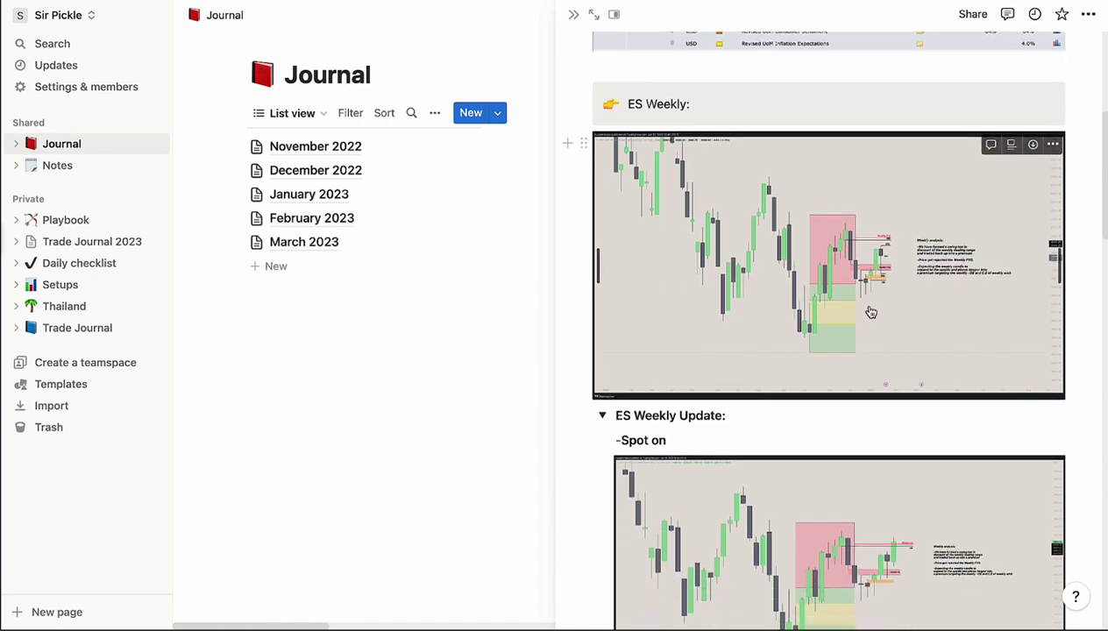
pyautogui.scroll(-1, 871, 311)
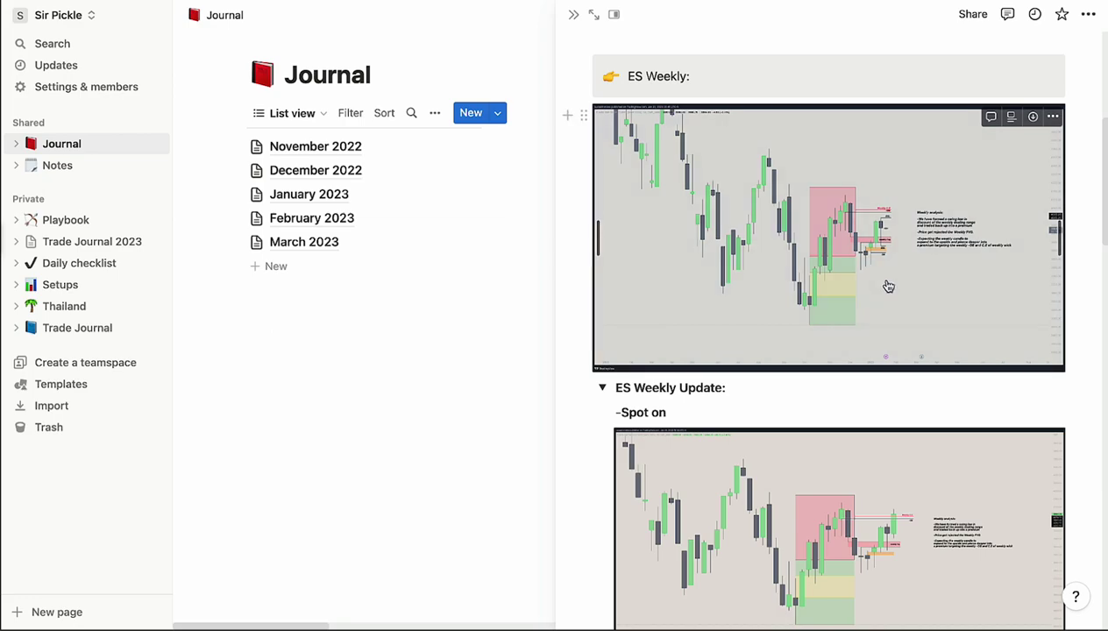
pyautogui.click(888, 286)
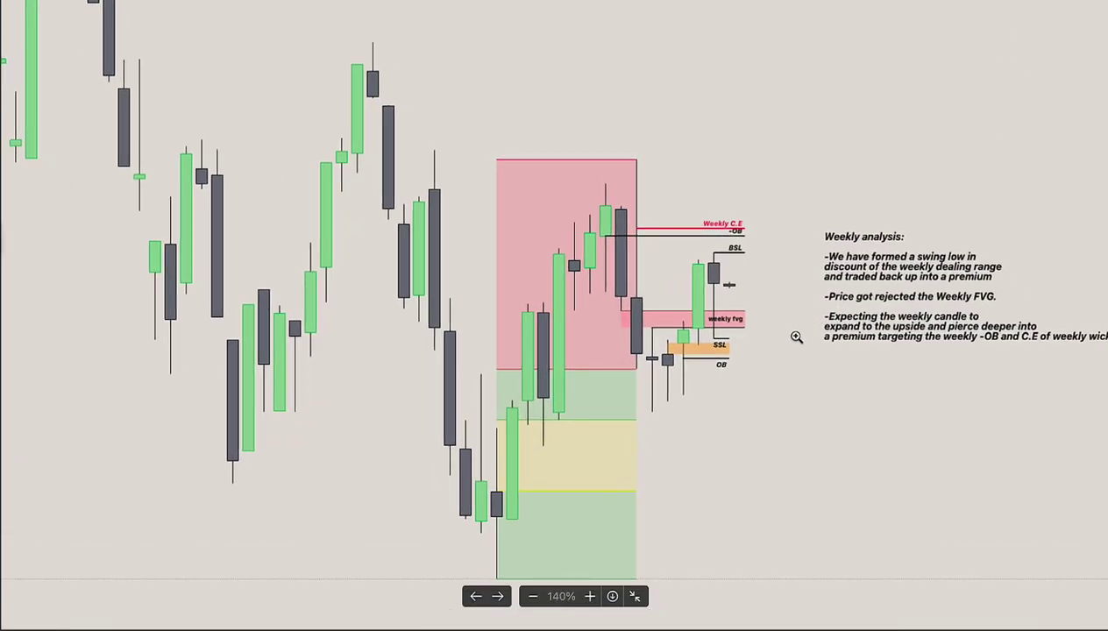
pyautogui.click(796, 336)
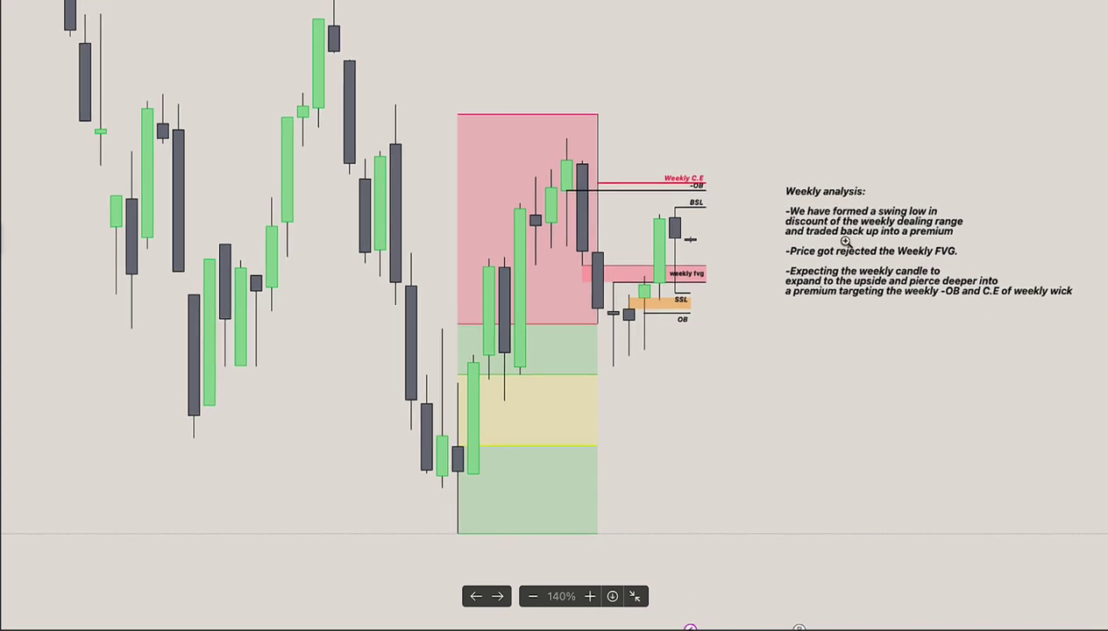
pyautogui.hscroll(2, 844, 241)
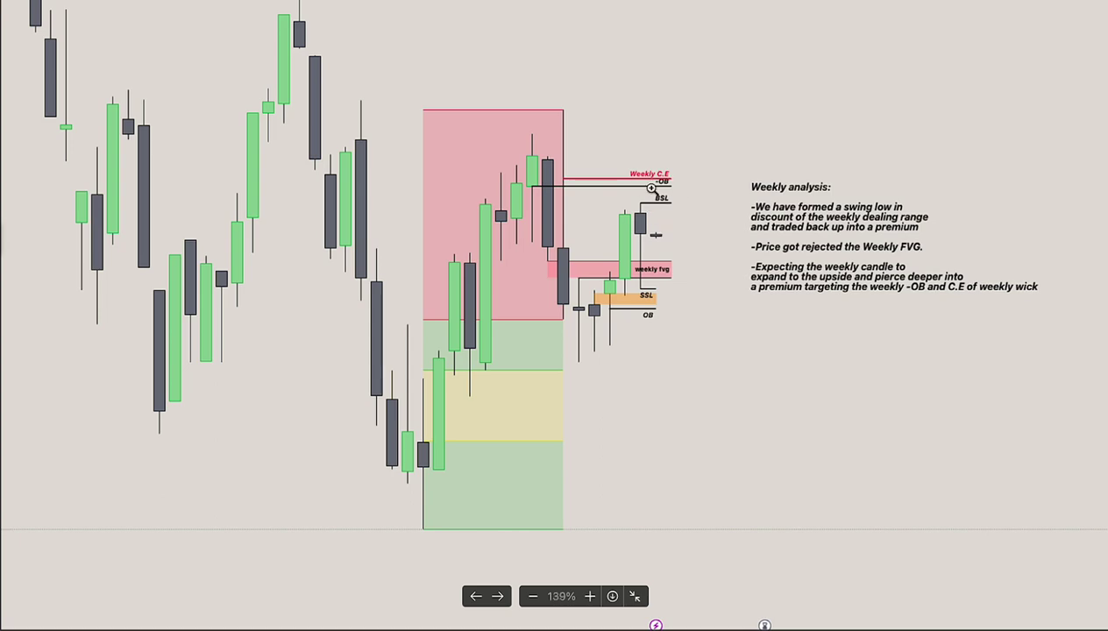
pyautogui.scroll(-6, 689, 211)
pyautogui.scroll(5, 795, 497)
pyautogui.press('Escape')
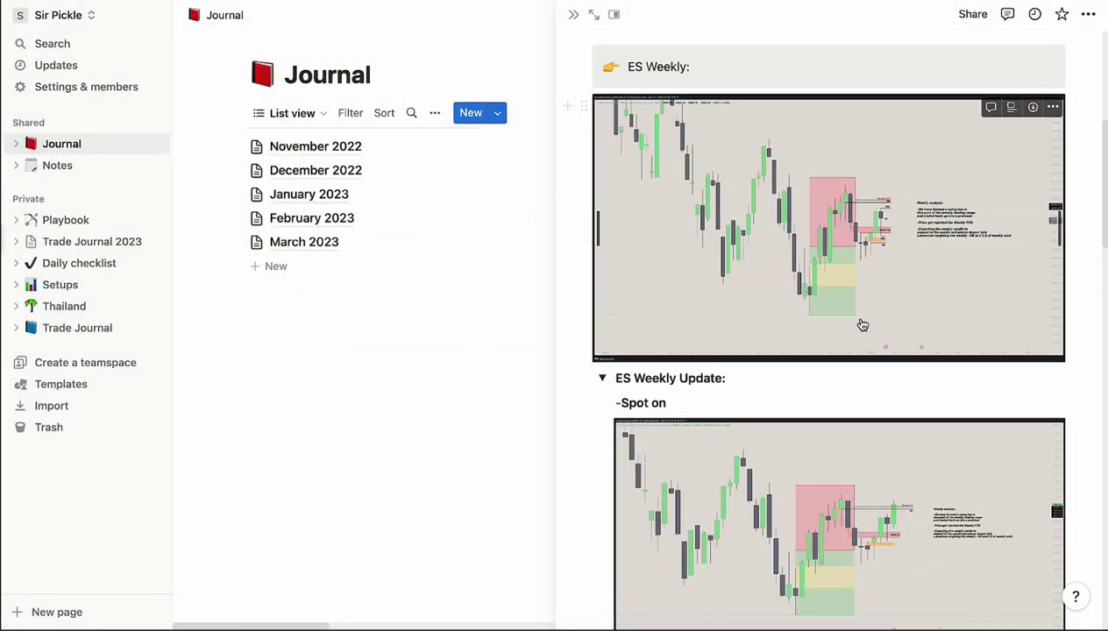
# Step: Enlarge the chart under ES Weekly Update, examine how the weekly candle played out, and close the image
pyautogui.scroll(1, 862, 325)
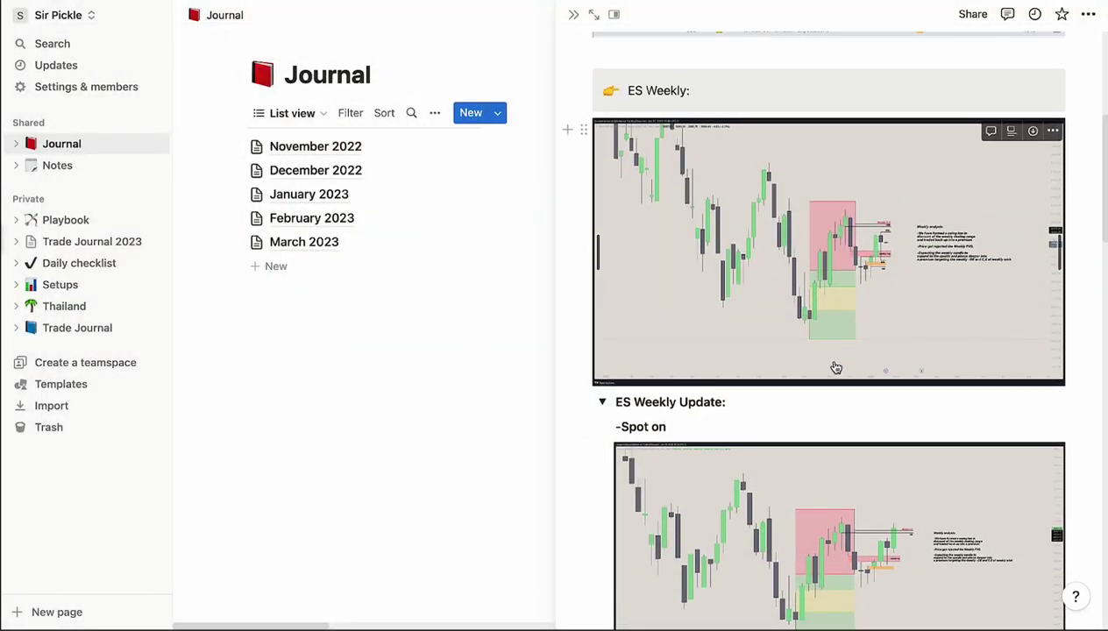
pyautogui.scroll(-2, 835, 368)
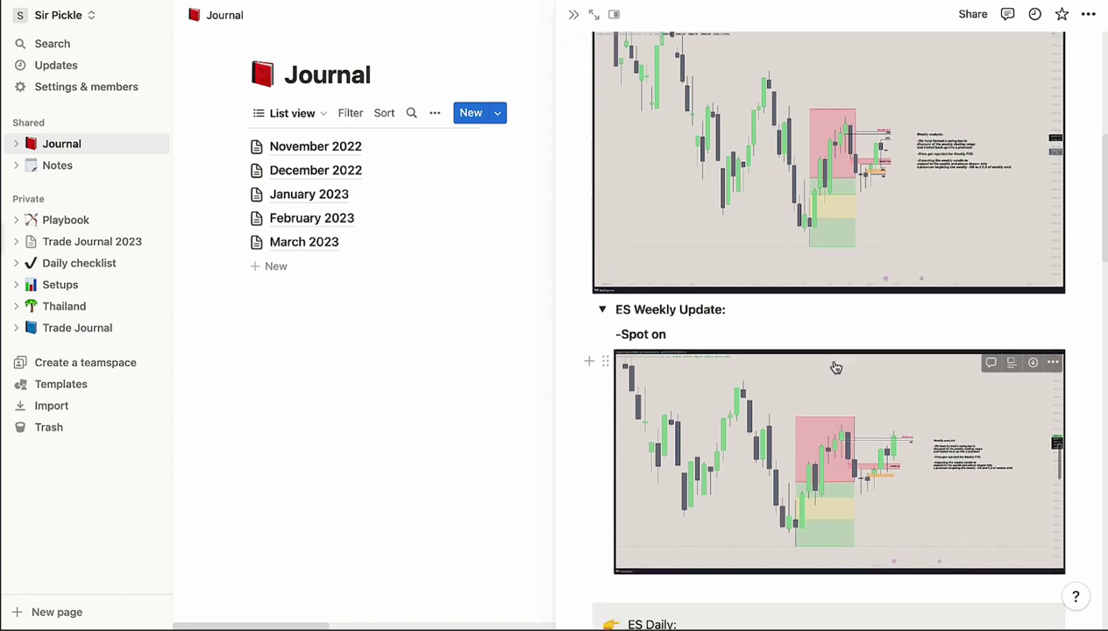
pyautogui.scroll(1, 835, 367)
pyautogui.scroll(-1, 835, 367)
pyautogui.scroll(-2, 835, 367)
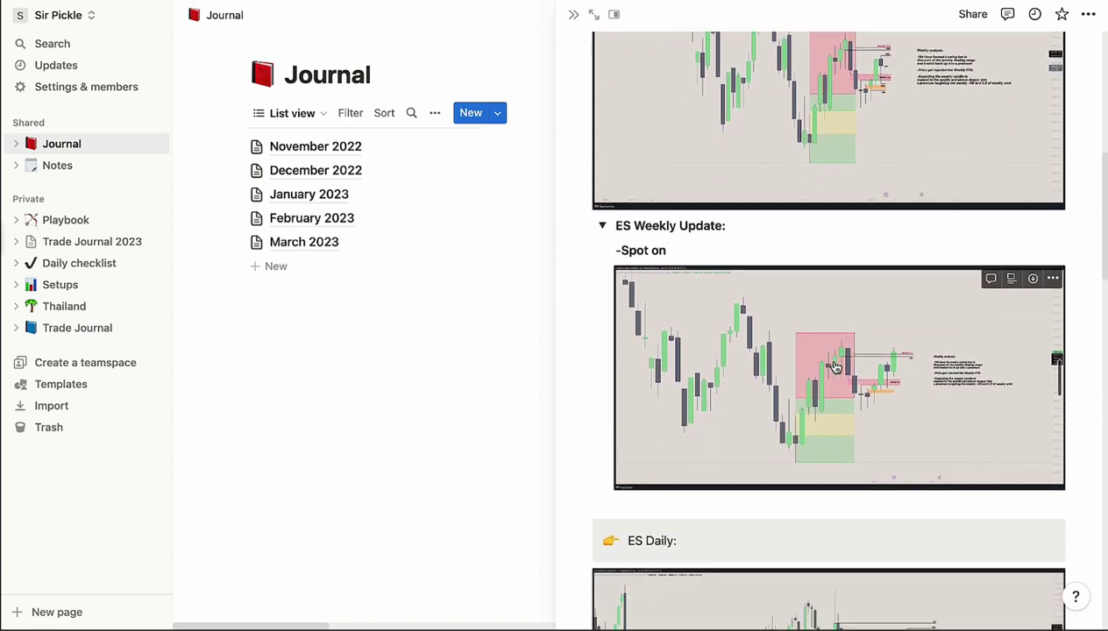
pyautogui.click(772, 338)
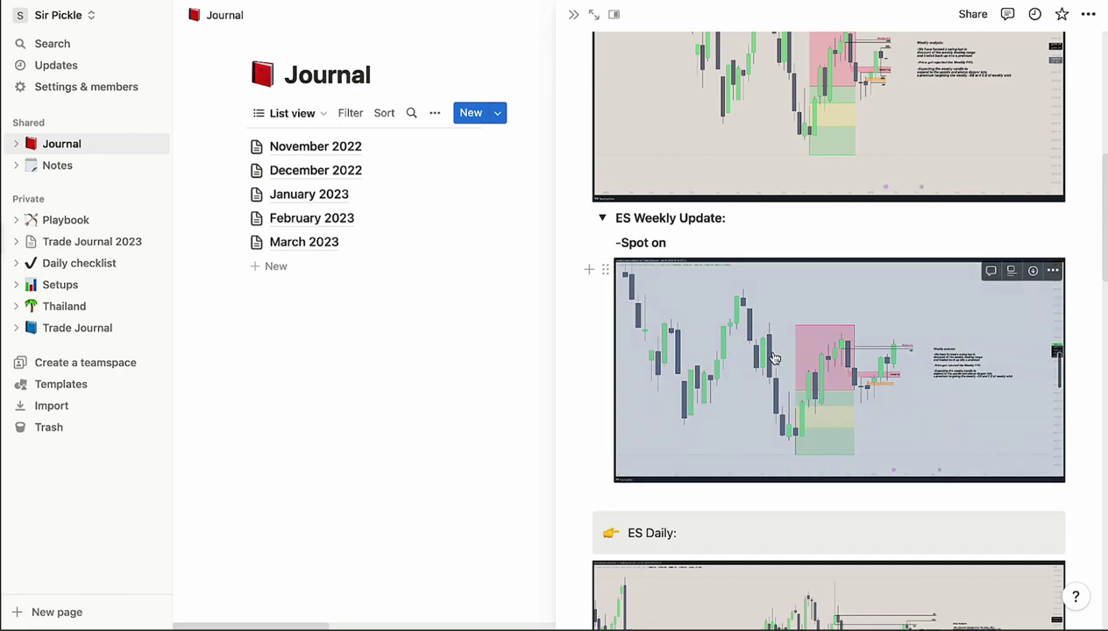
pyautogui.click(773, 358)
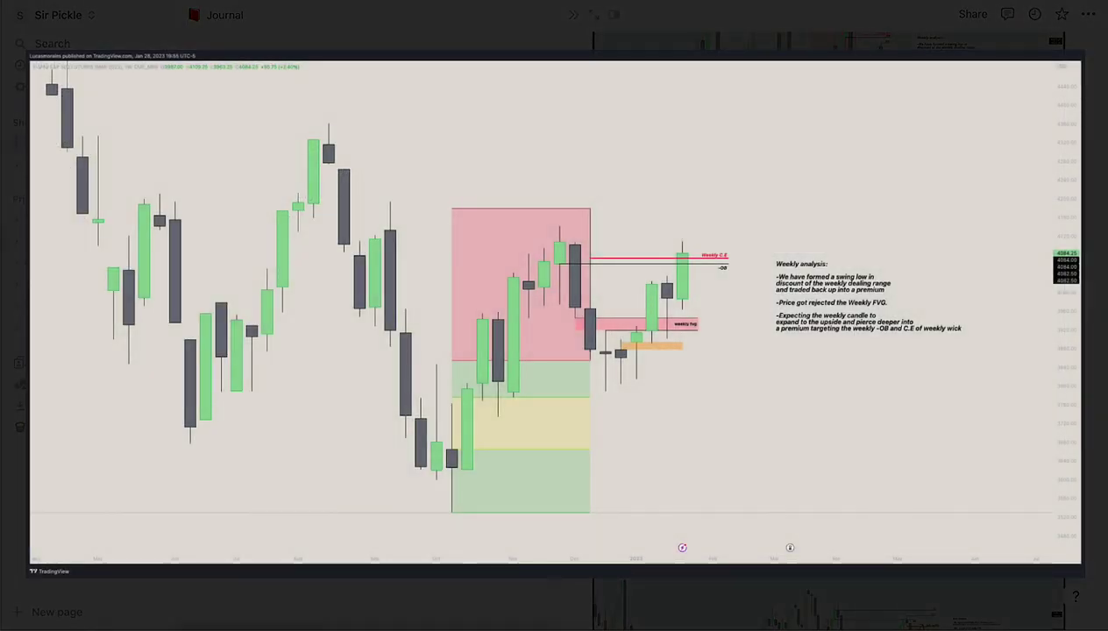
pyautogui.click(704, 285)
pyautogui.scroll(1, 734, 313)
pyautogui.scroll(-2, 741, 317)
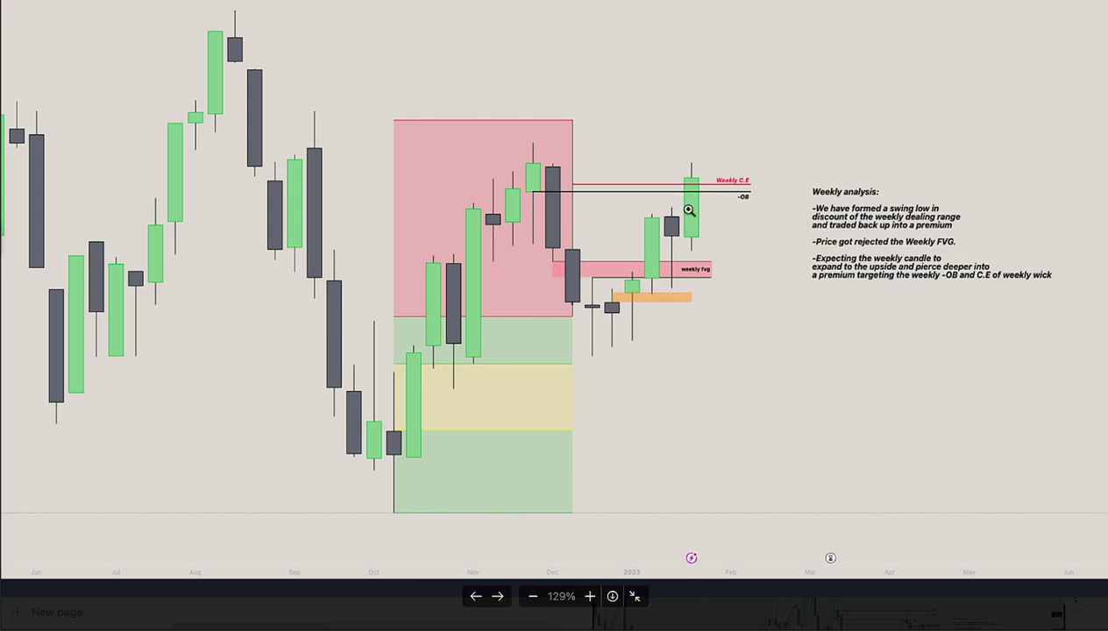
pyautogui.scroll(-5, 692, 178)
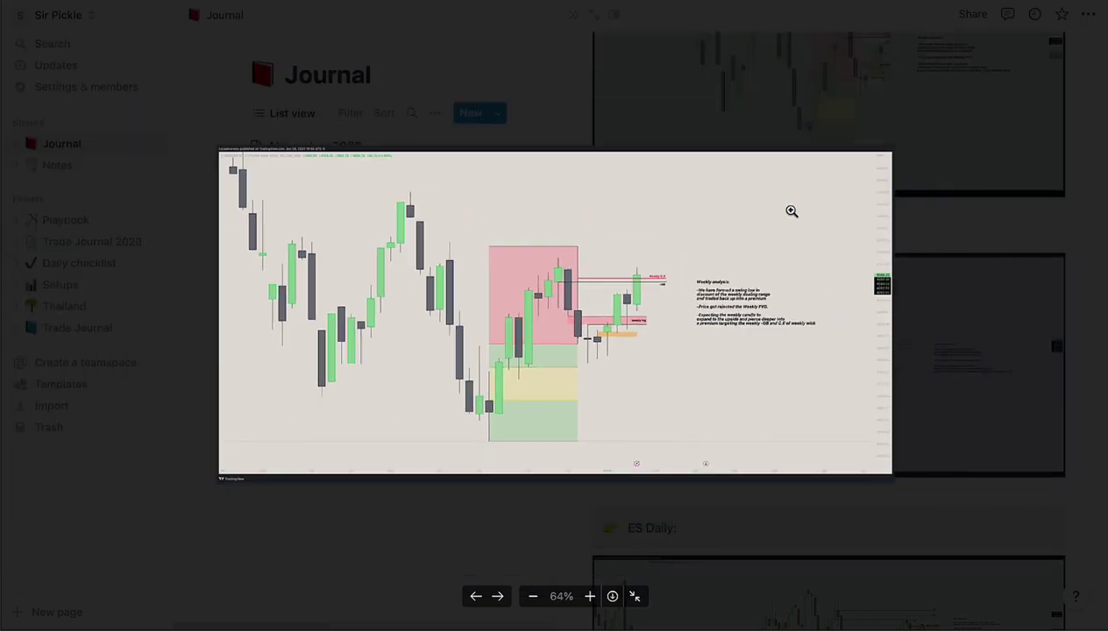
pyautogui.click(957, 314)
# Step: Examine the ES Daily chart and the chart under ES Daily Update on the analysis page
pyautogui.scroll(-5, 887, 378)
pyautogui.scroll(-3, 888, 379)
pyautogui.click(907, 329)
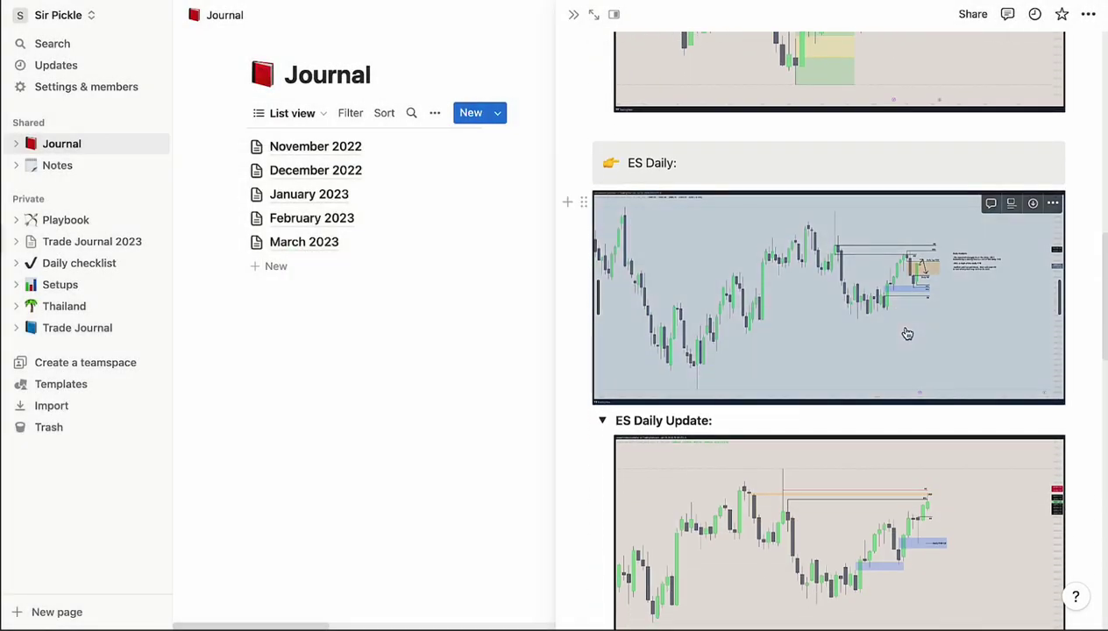
pyautogui.click(929, 415)
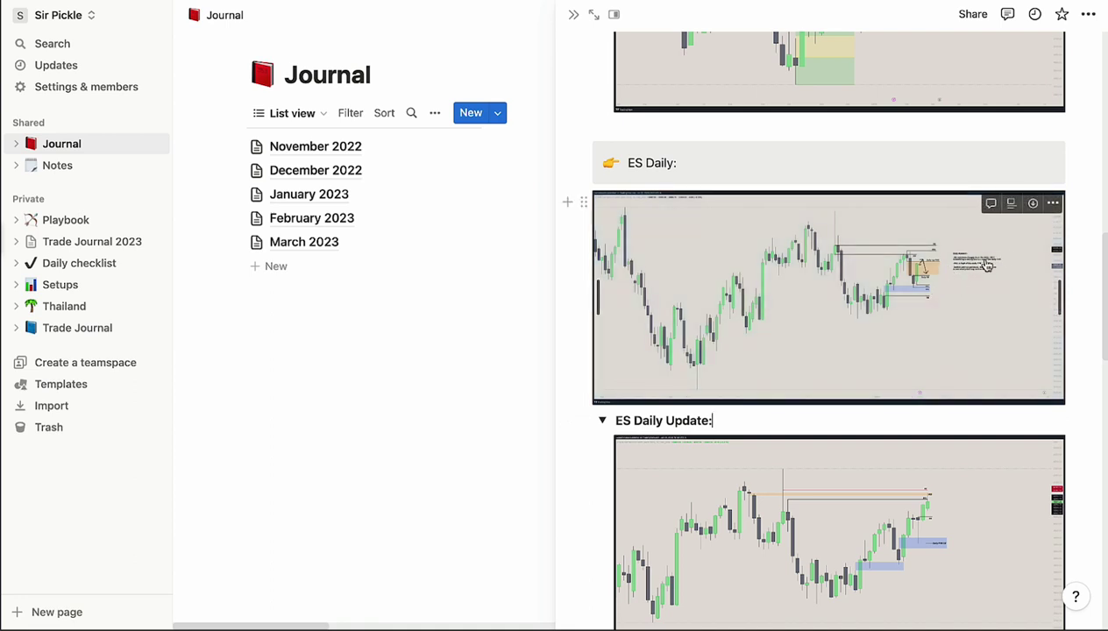
pyautogui.scroll(-4, 933, 386)
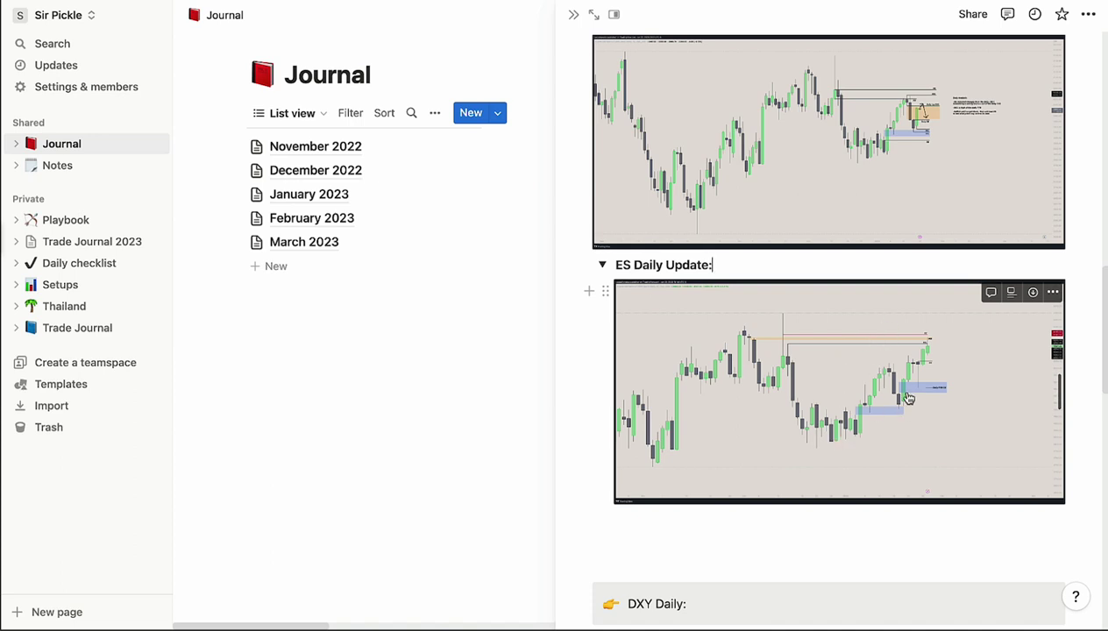
# Step: Examine the DXY Daily and CL Daily charts together with their update charts, and close the weekly analysis page
pyautogui.scroll(-2, 906, 396)
pyautogui.scroll(-8, 908, 399)
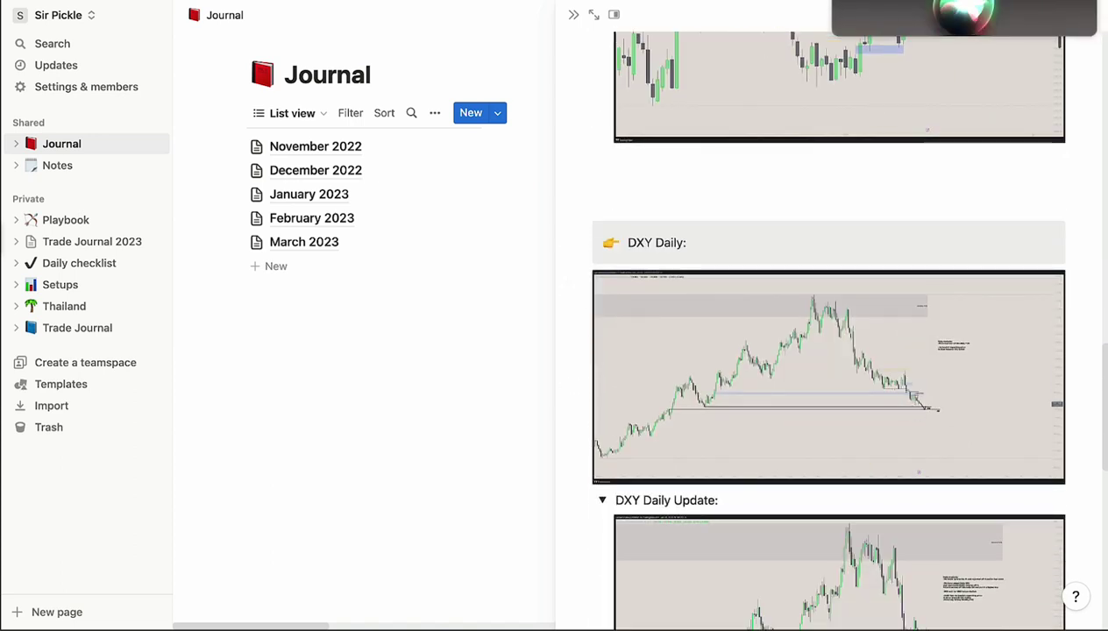
pyautogui.scroll(-3, 804, 277)
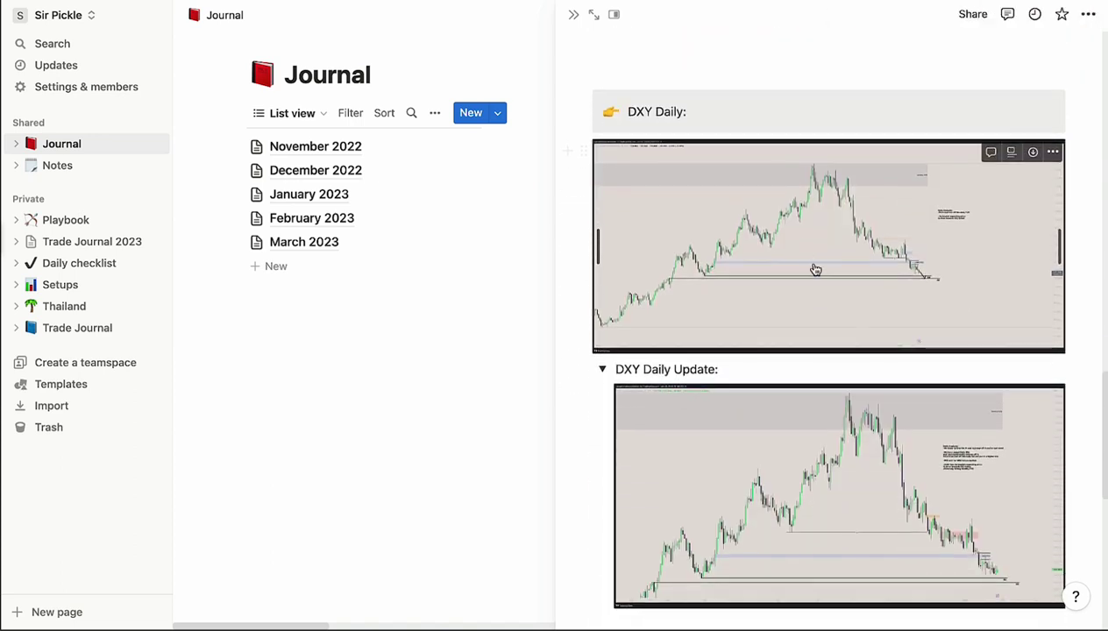
pyautogui.scroll(-3, 872, 241)
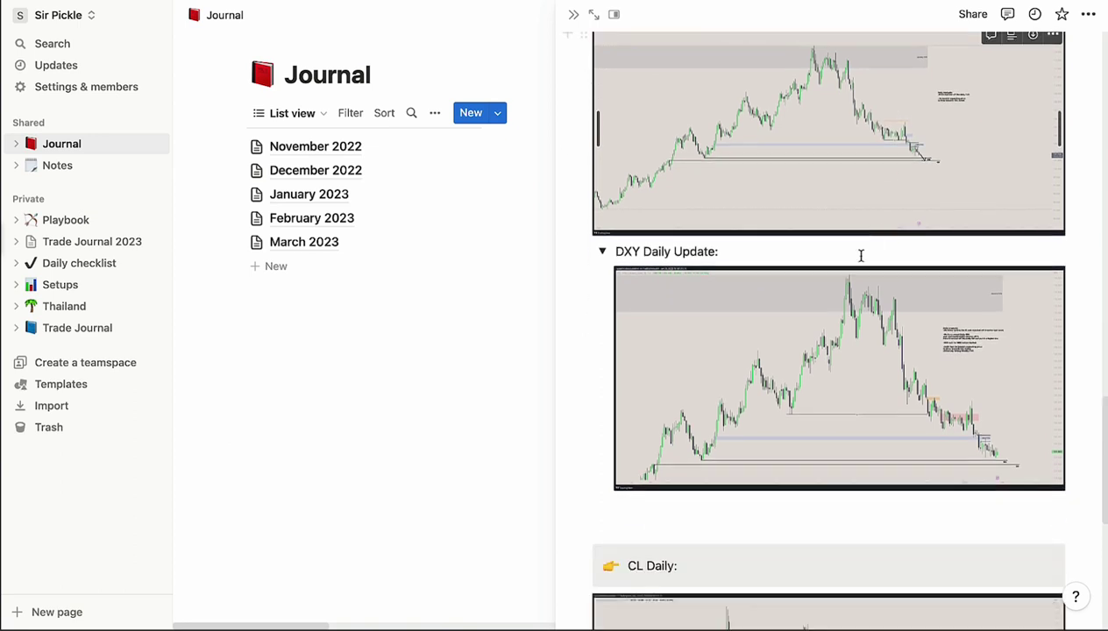
pyautogui.scroll(-10, 964, 363)
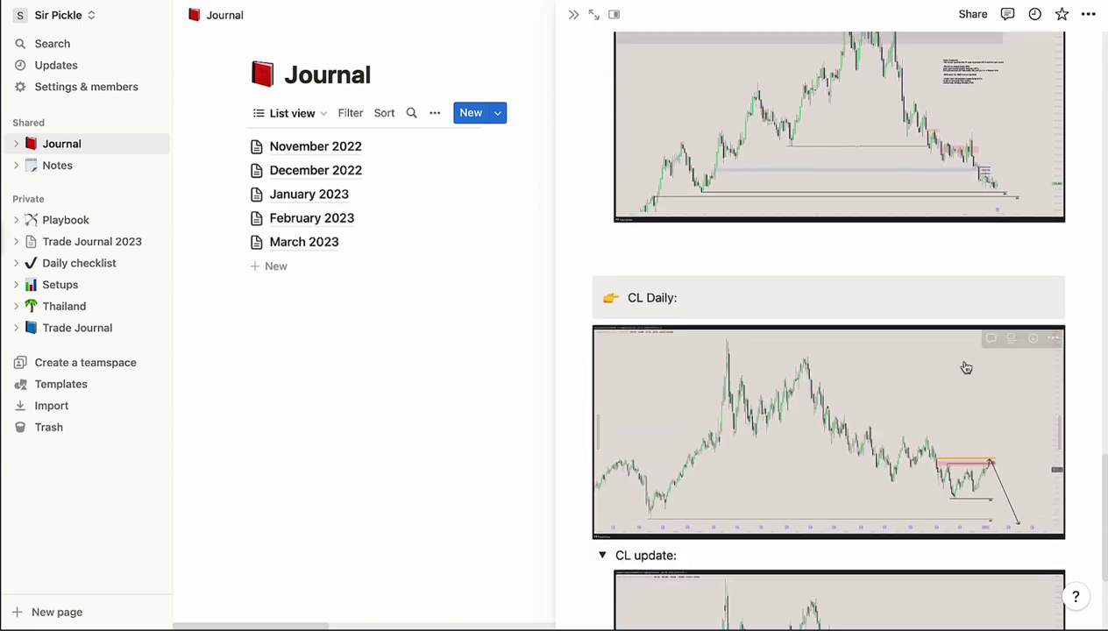
pyautogui.scroll(-1, 964, 361)
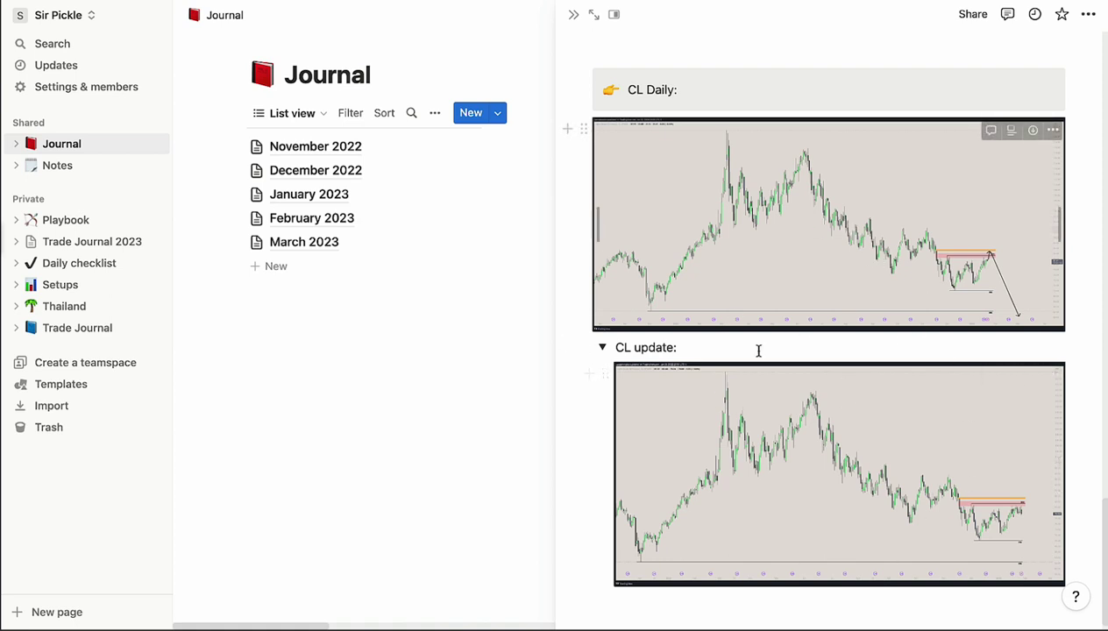
pyautogui.click(573, 18)
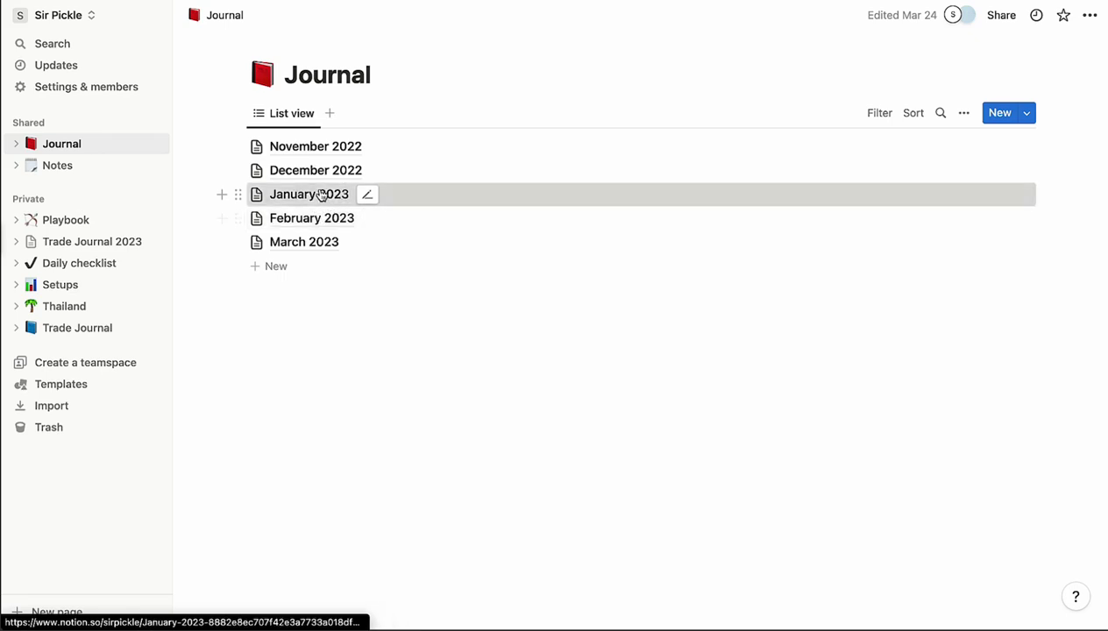
# Step: Open the Tuesday 1-24-22 (STUDY THIS DAY) entry from the January 2023 journal as a full page
pyautogui.click(324, 194)
pyautogui.scroll(-3, 607, 421)
pyautogui.scroll(-3, 606, 421)
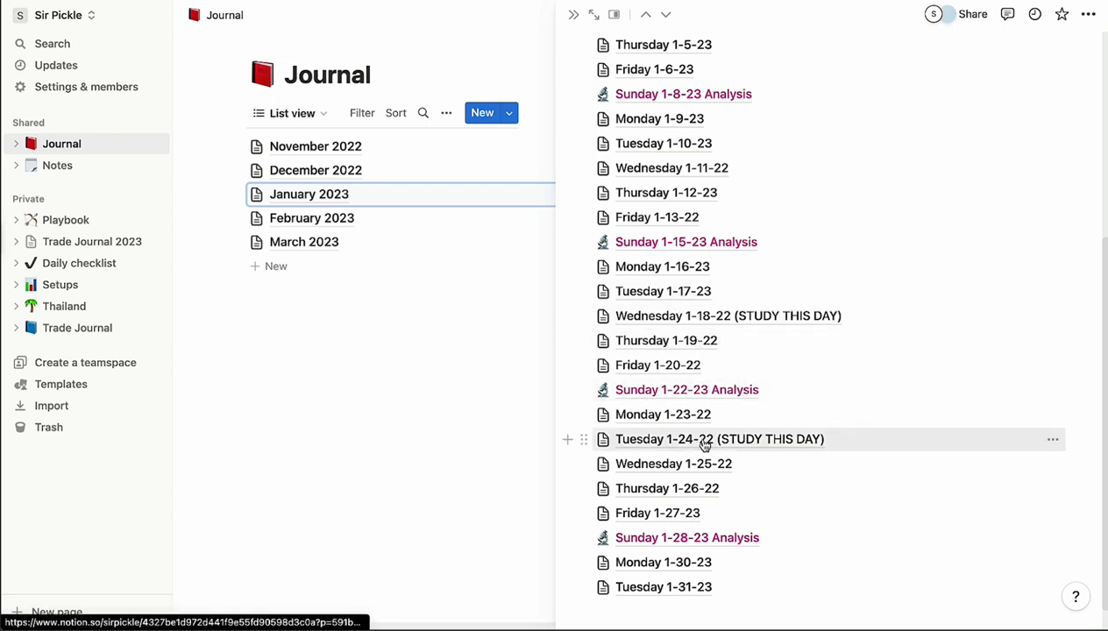
pyautogui.click(768, 444)
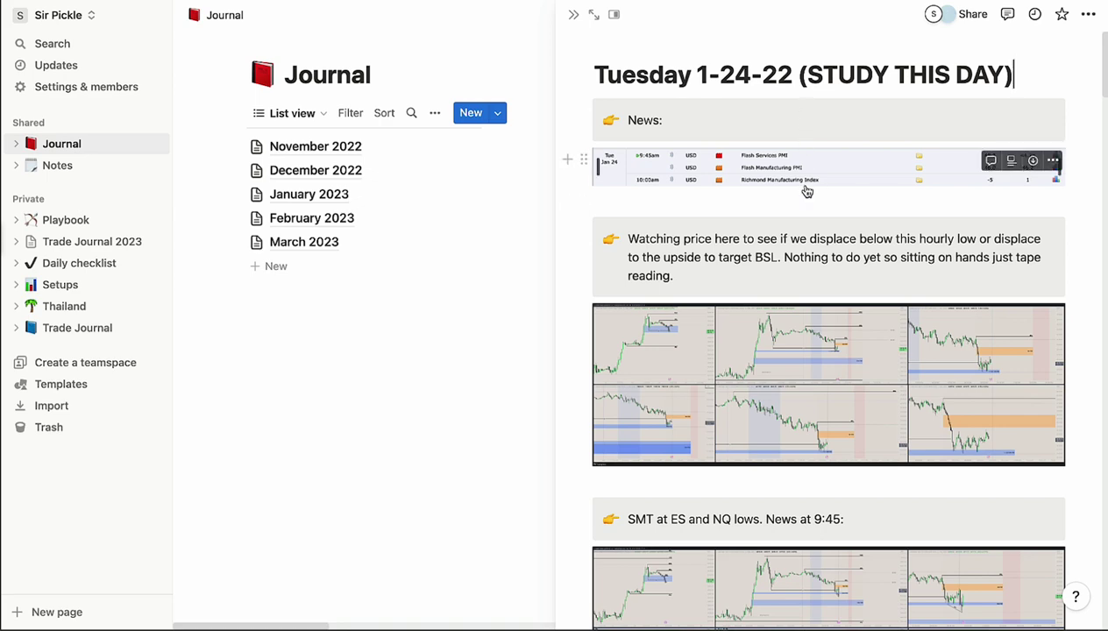
pyautogui.click(594, 16)
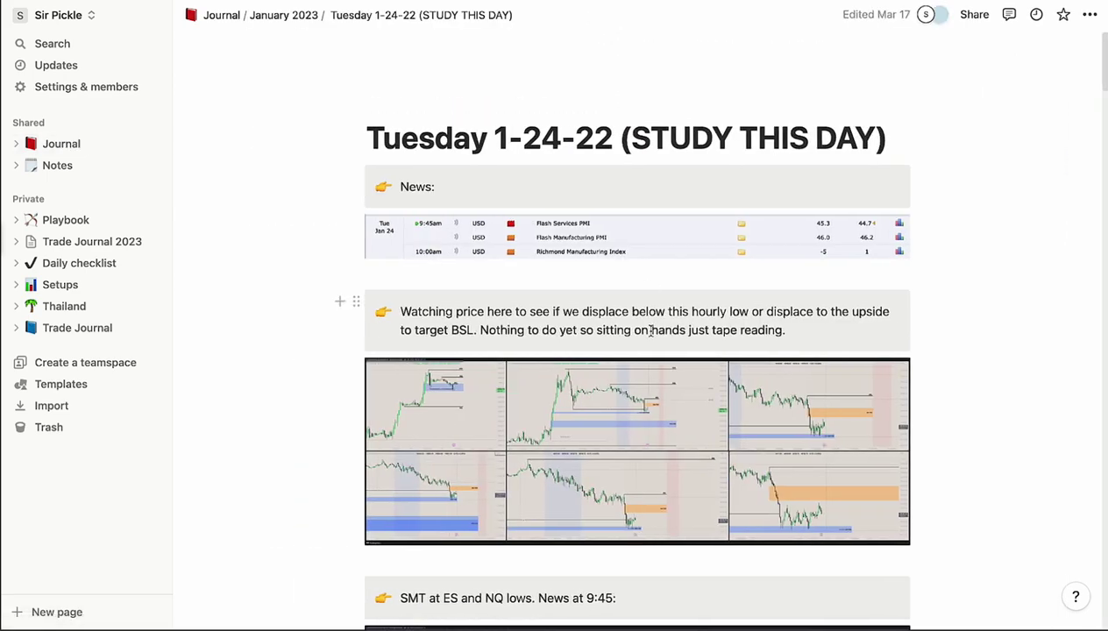
# Step: View the Jan 24 news calendar image at full size, and close it
pyautogui.scroll(-1, 650, 330)
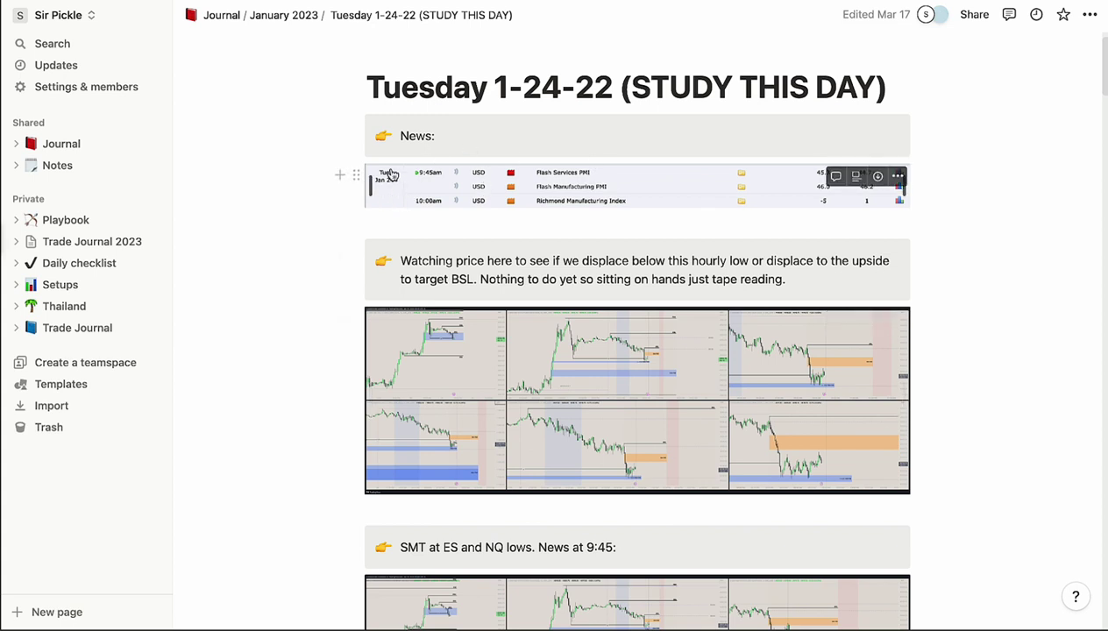
pyautogui.click(455, 196)
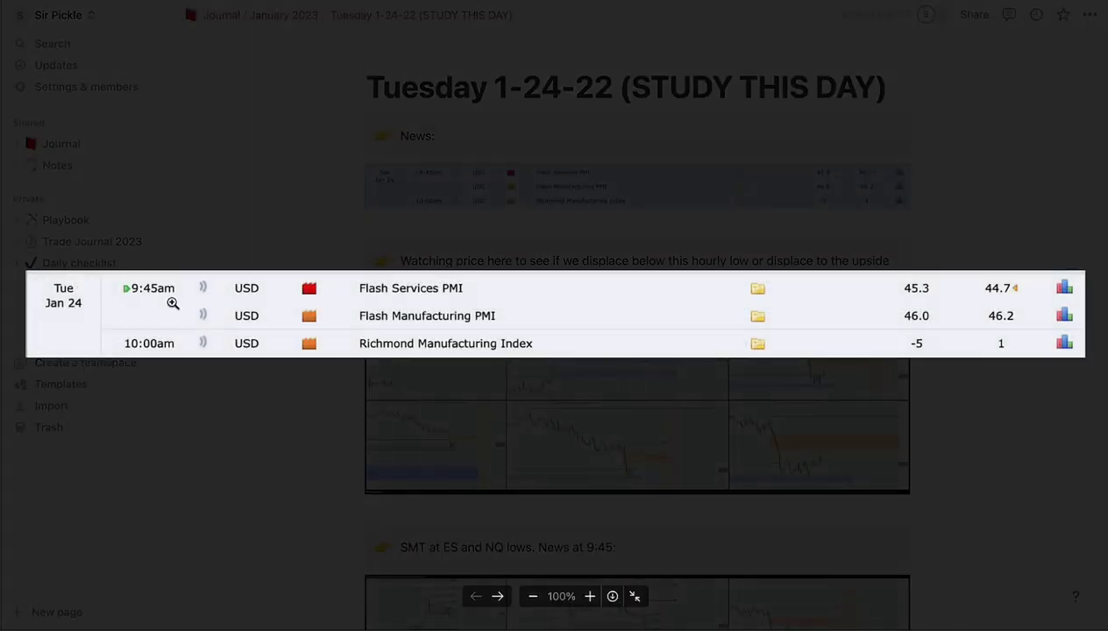
pyautogui.click(289, 433)
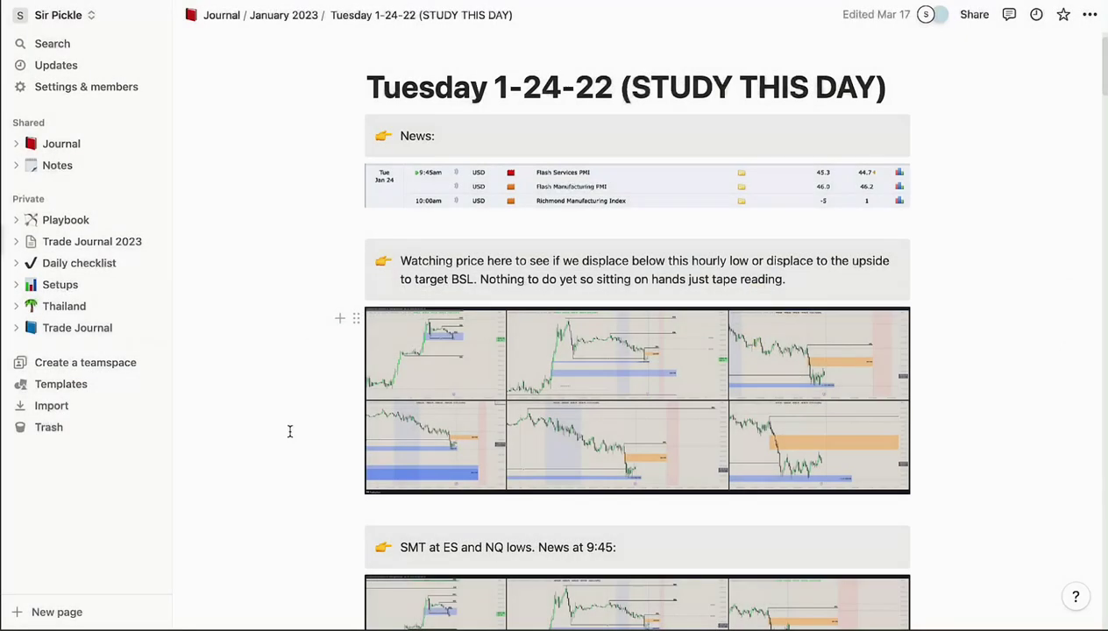
# Step: Enlarge the multi-timeframe chart under the note about watching price around the hourly low, examine it, and return to the page
pyautogui.scroll(-1, 518, 402)
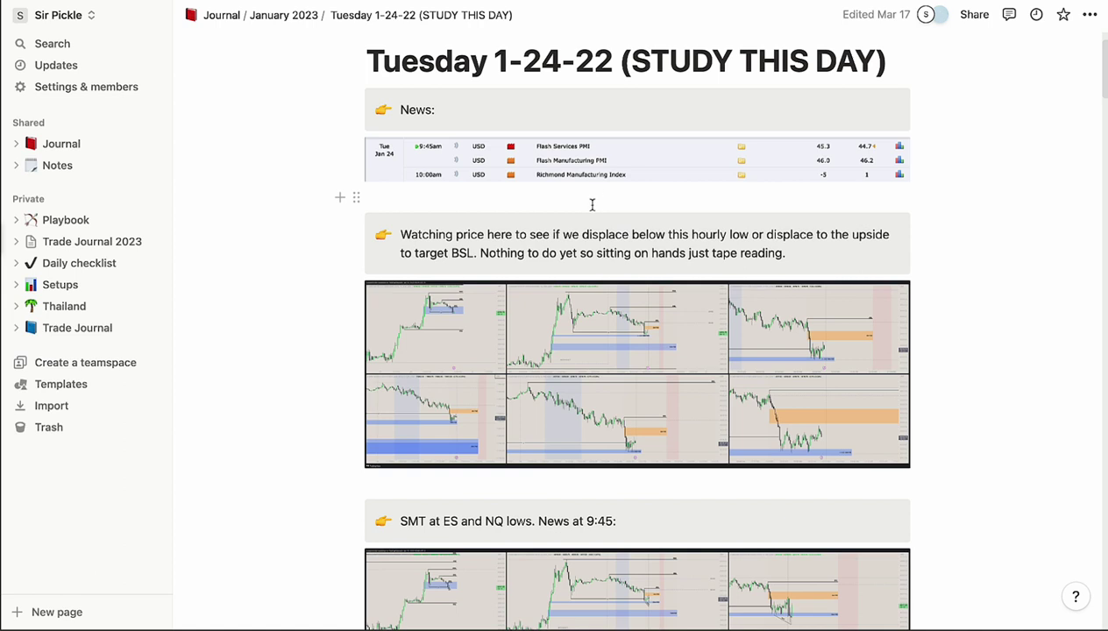
pyautogui.scroll(-2, 632, 251)
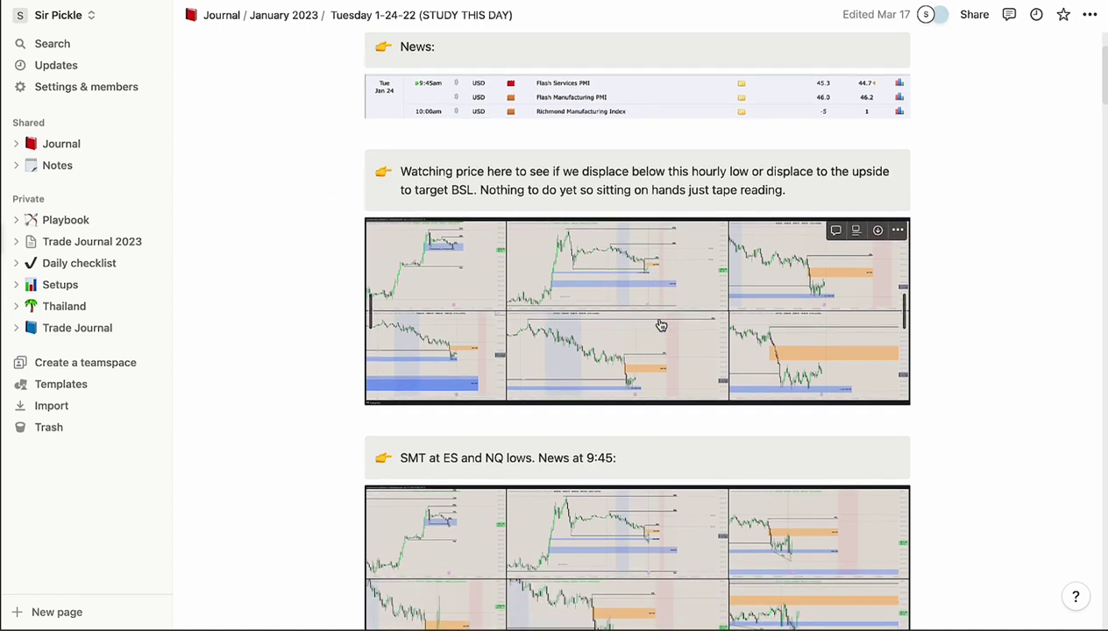
pyautogui.scroll(-1, 661, 325)
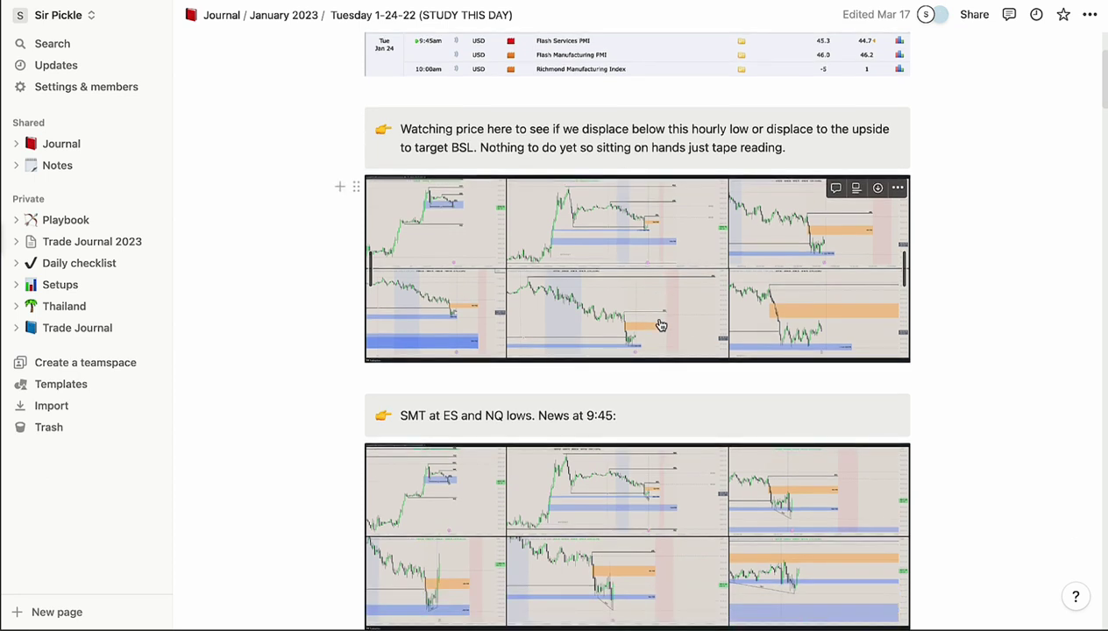
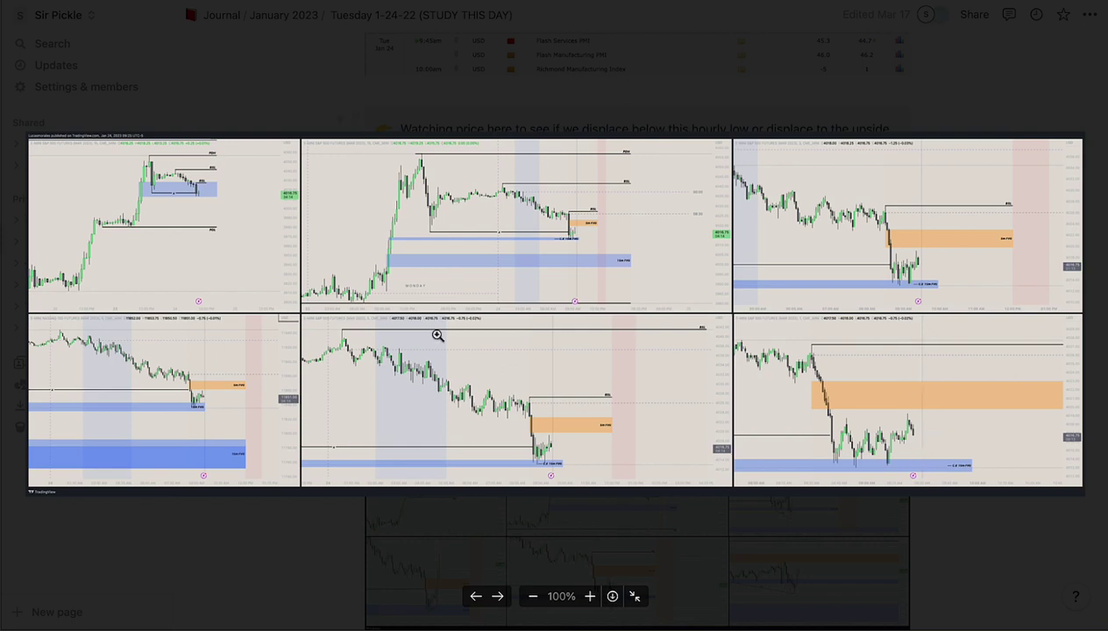
pyautogui.click(866, 571)
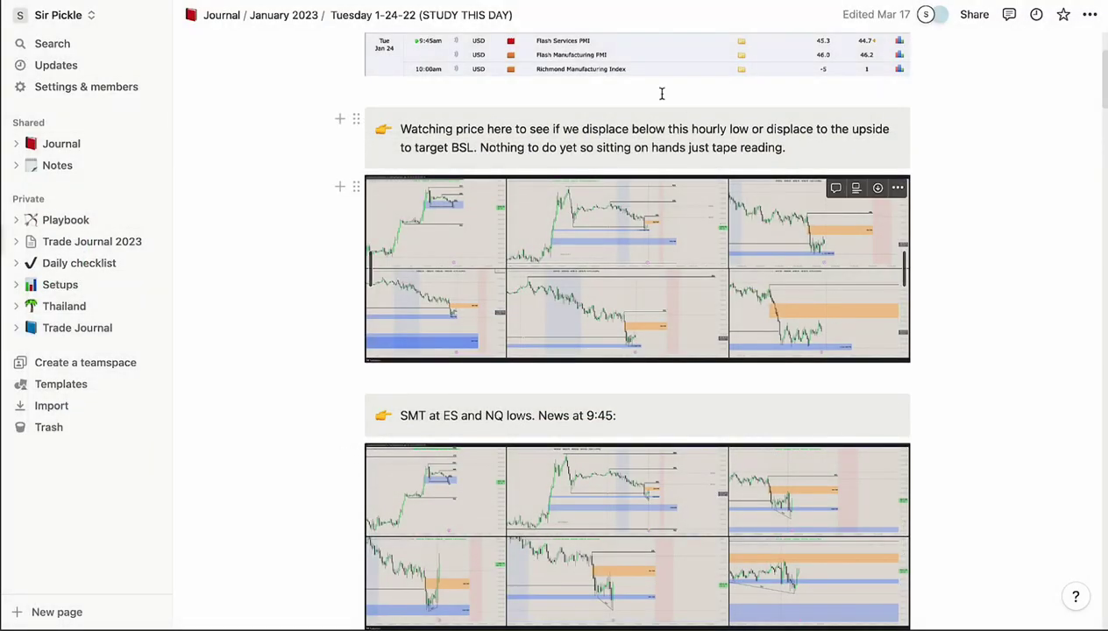
# Step: Enlarge the chart under "SMT at ES and NQ lows. News at 9:45", examine the marked divergences, and close it
pyautogui.scroll(-2, 612, 282)
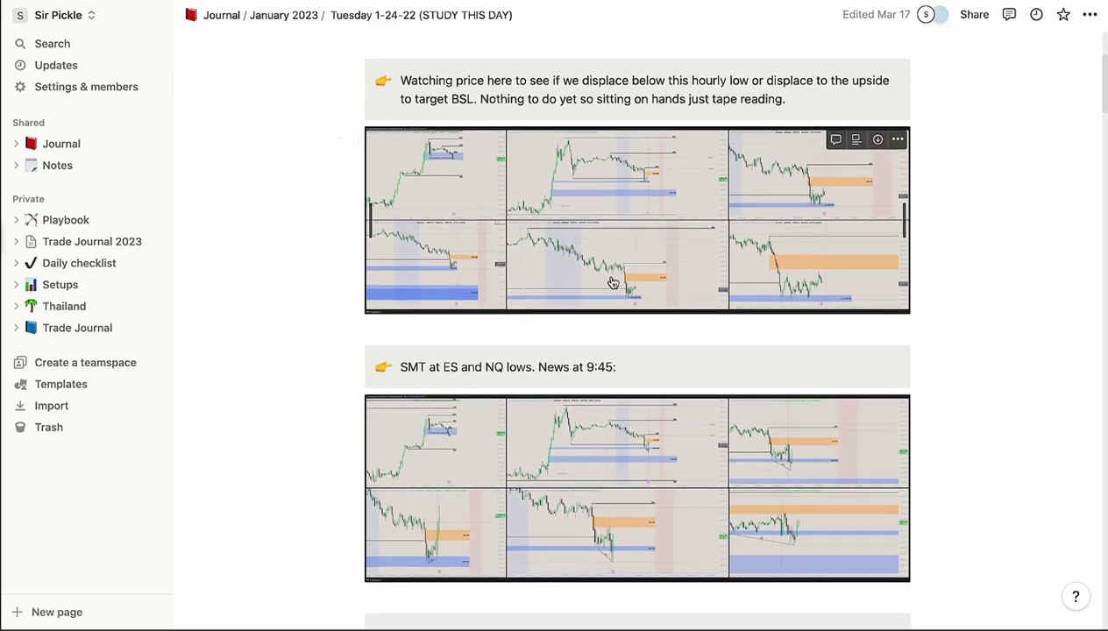
pyautogui.scroll(-5, 612, 282)
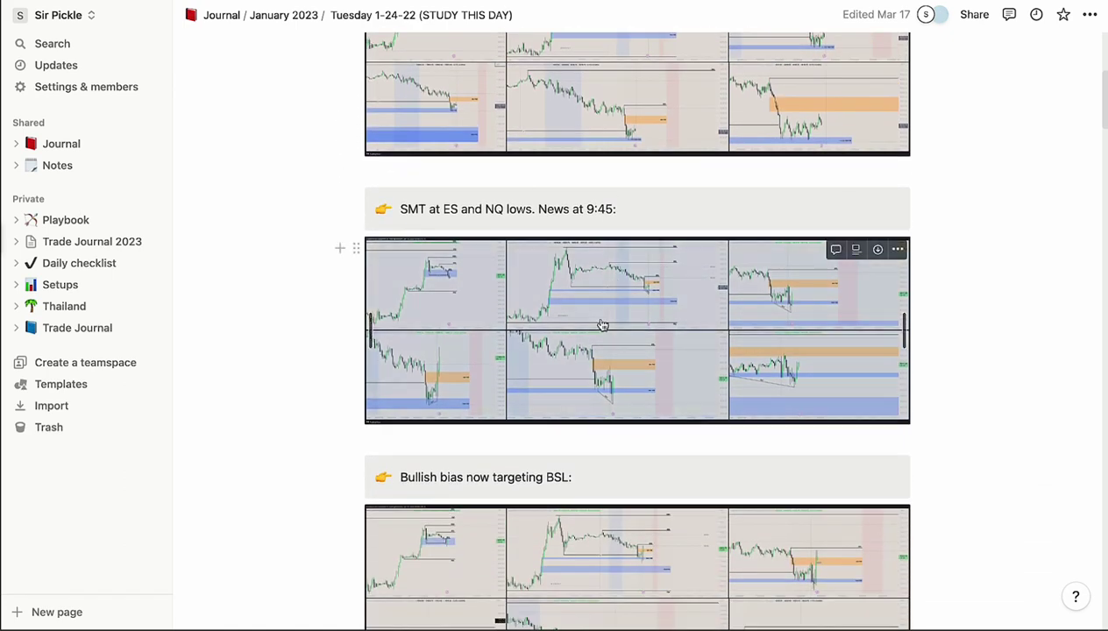
pyautogui.click(602, 325)
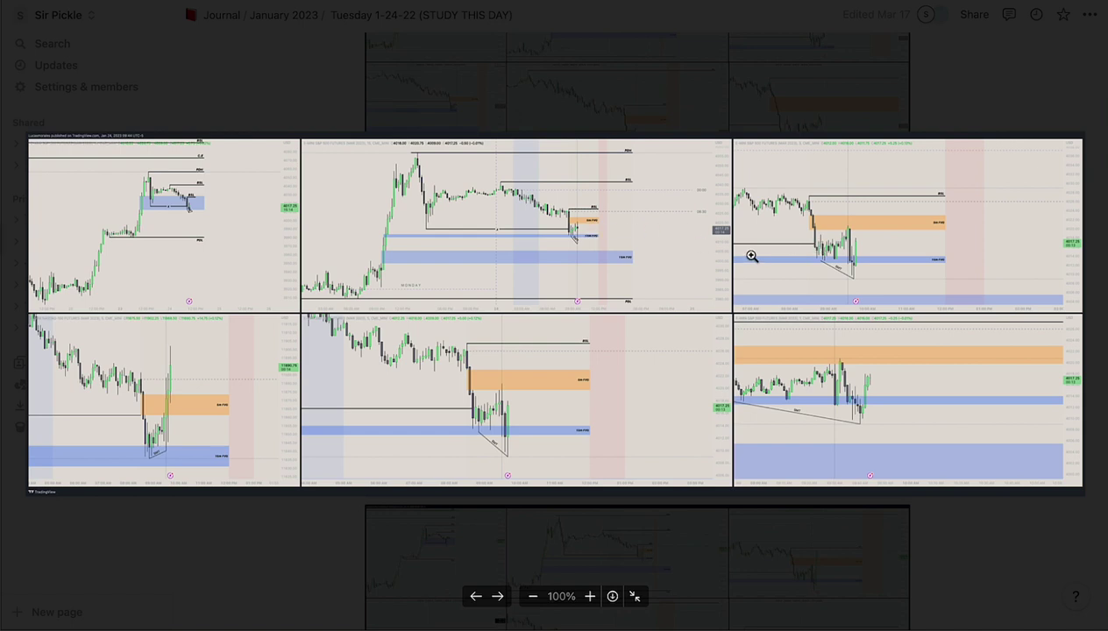
pyautogui.click(872, 594)
# Step: Enlarge the chart under "Bullish bias now targeting BSL", examine its timeframes, and close the image
pyautogui.scroll(-4, 655, 332)
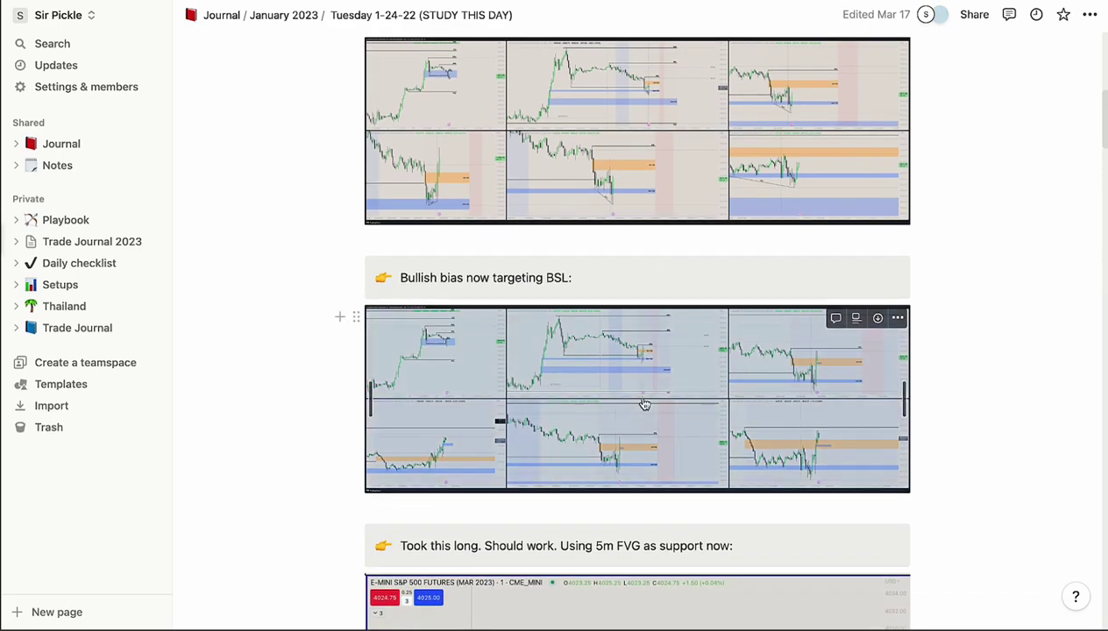
pyautogui.click(644, 404)
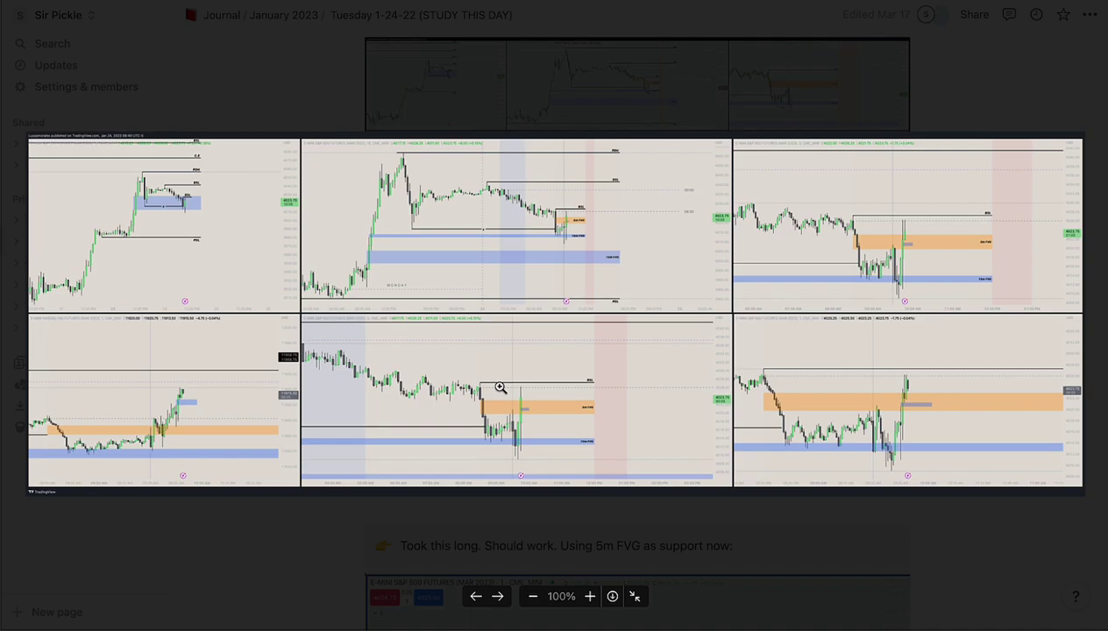
pyautogui.click(752, 539)
# Step: Read the "Took this long" note and compare its trade chart with the bullish bias chart above it
pyautogui.scroll(-1, 742, 482)
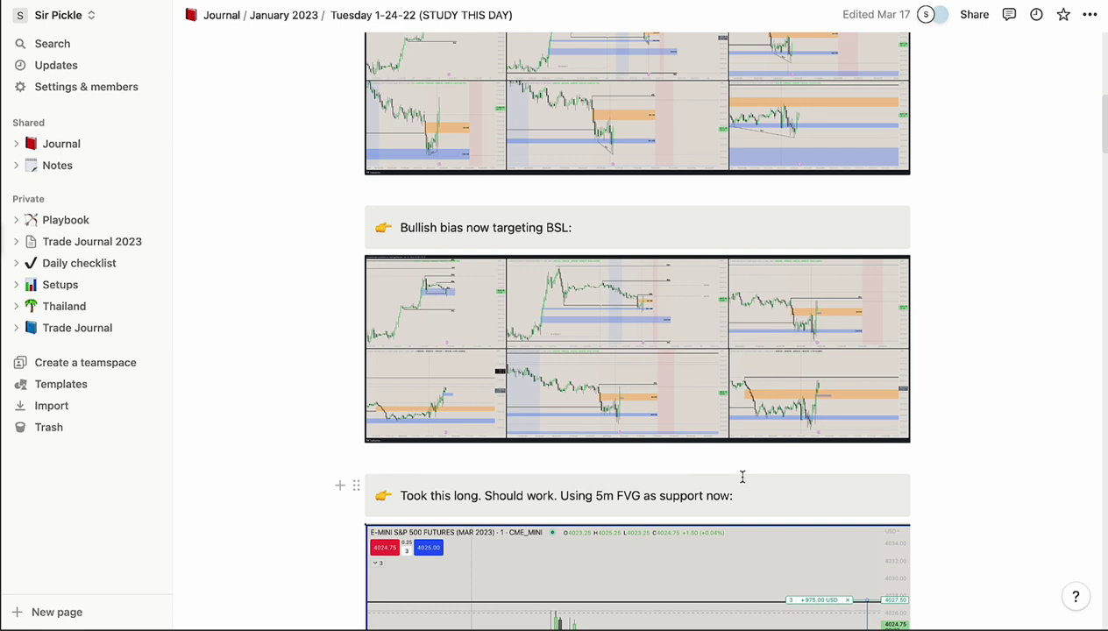
pyautogui.scroll(-3, 707, 401)
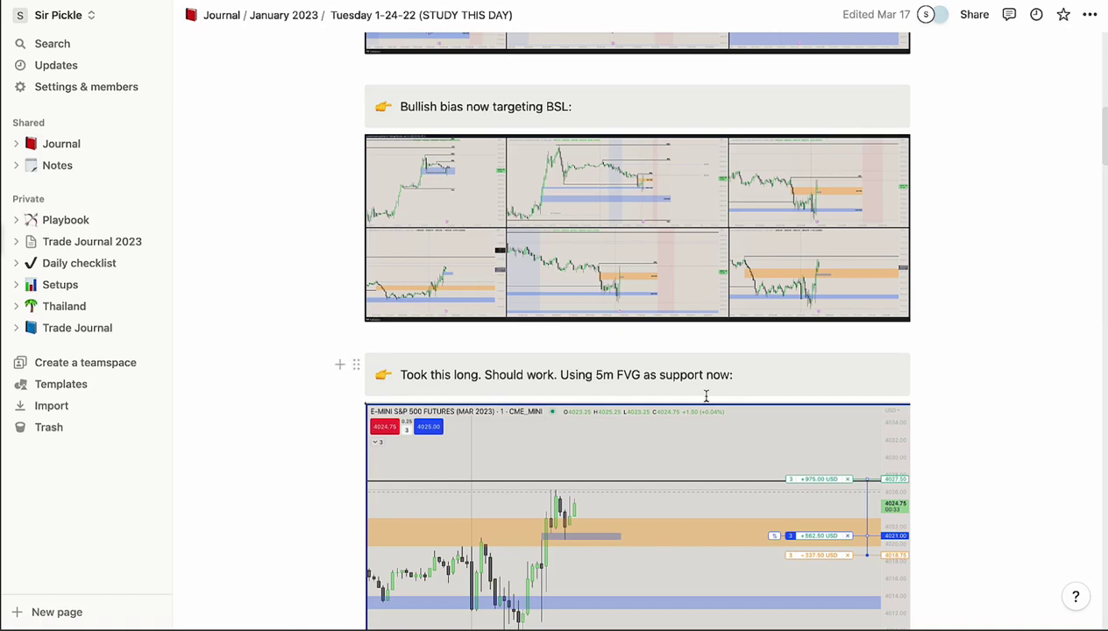
pyautogui.scroll(-4, 707, 399)
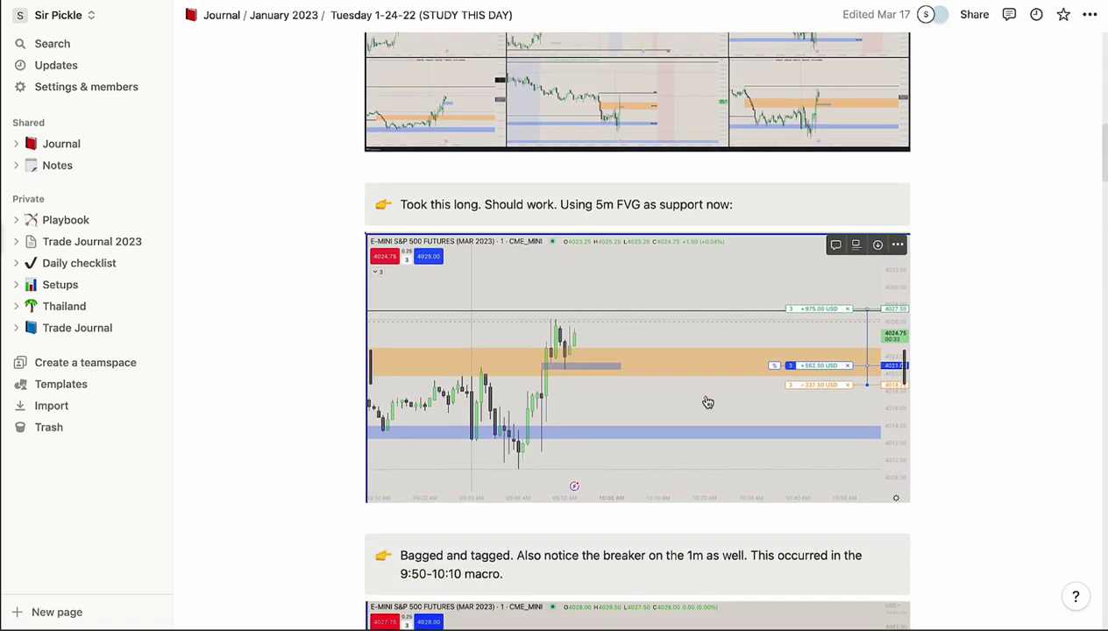
pyautogui.scroll(-1, 706, 406)
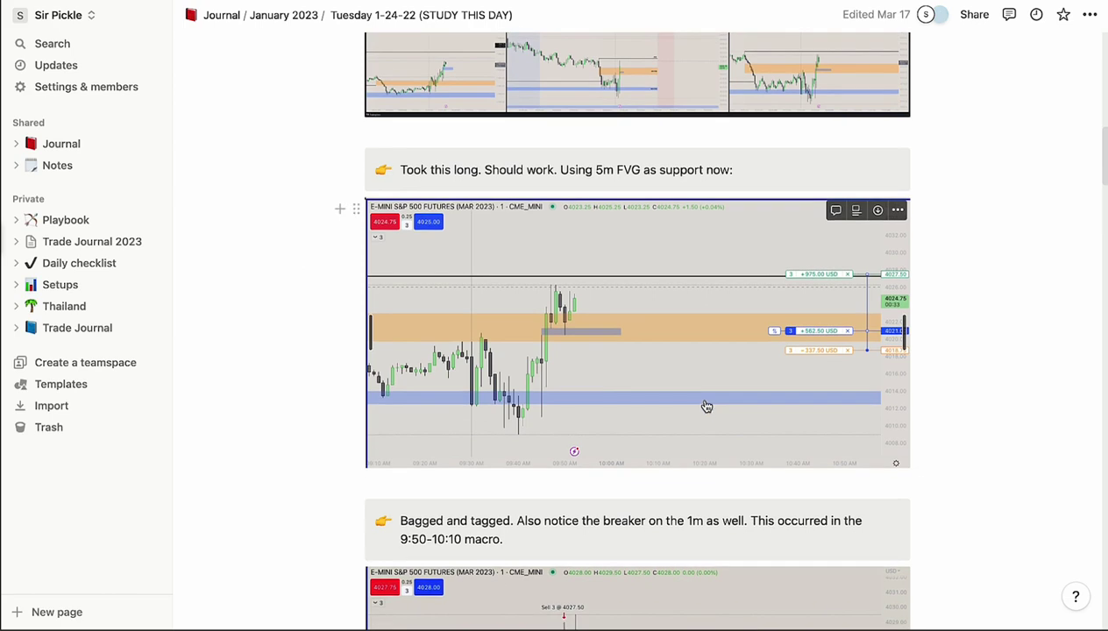
pyautogui.scroll(4, 708, 228)
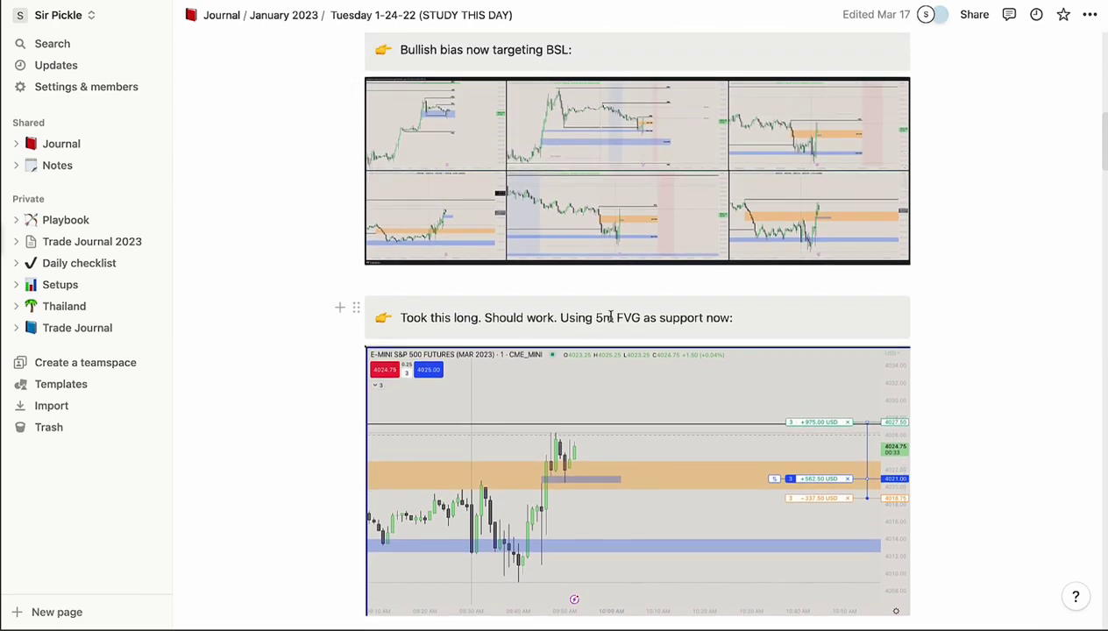
pyautogui.scroll(-4, 612, 322)
pyautogui.scroll(6, 613, 322)
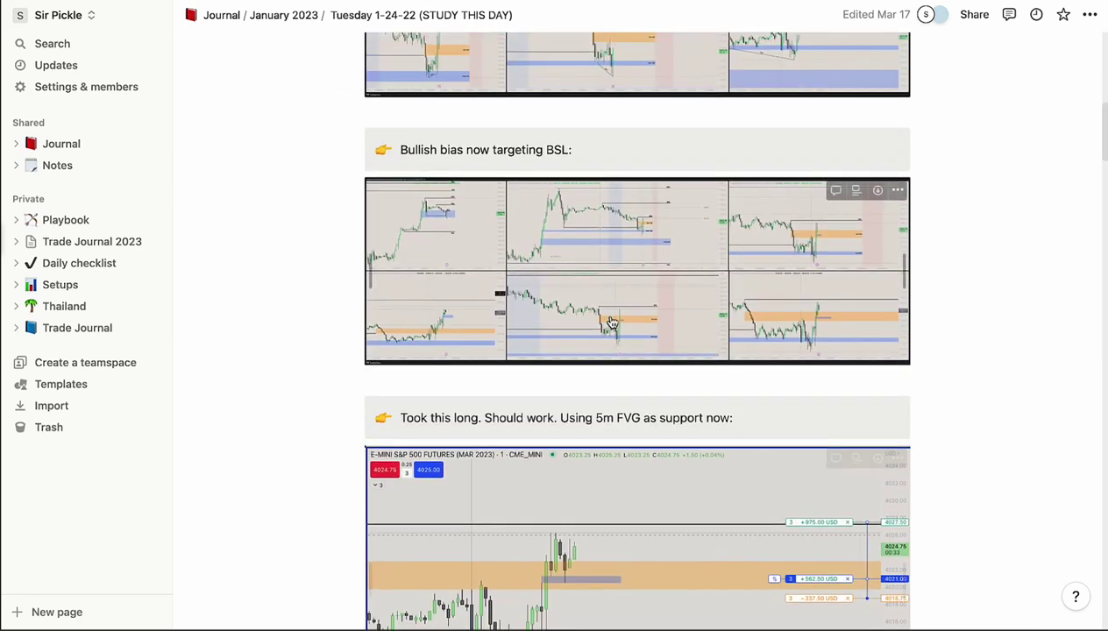
pyautogui.scroll(-4, 556, 203)
# Step: Enlarge the long trade's E-mini S&P 500 chart, examine its entry, stop and target levels, and return to the page
pyautogui.click(590, 399)
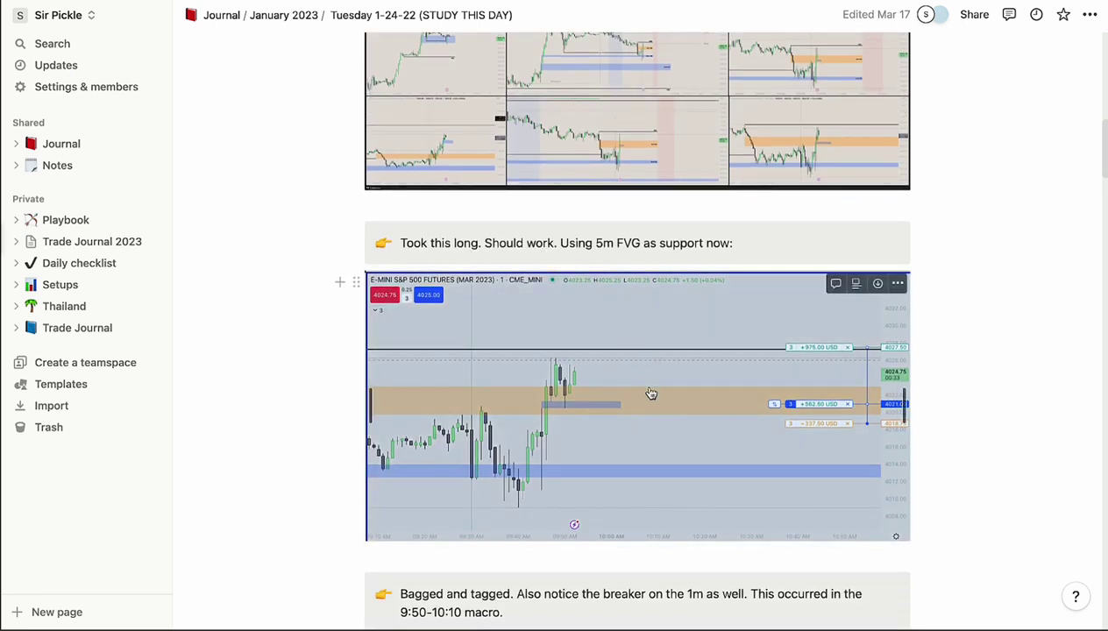
pyautogui.scroll(-2, 650, 393)
pyautogui.click(626, 372)
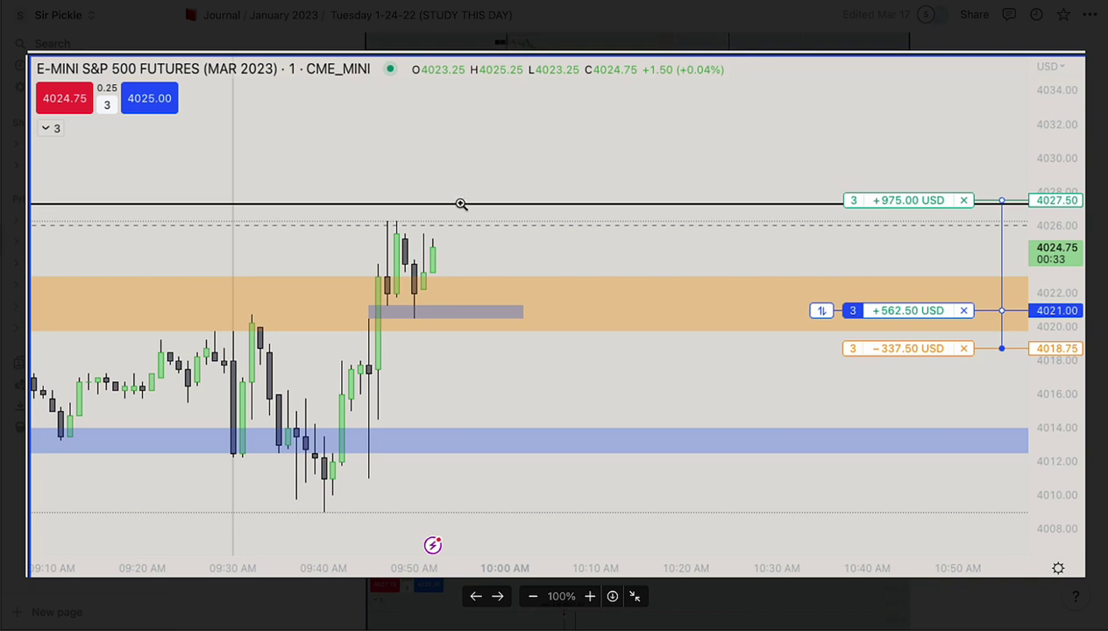
pyautogui.click(721, 630)
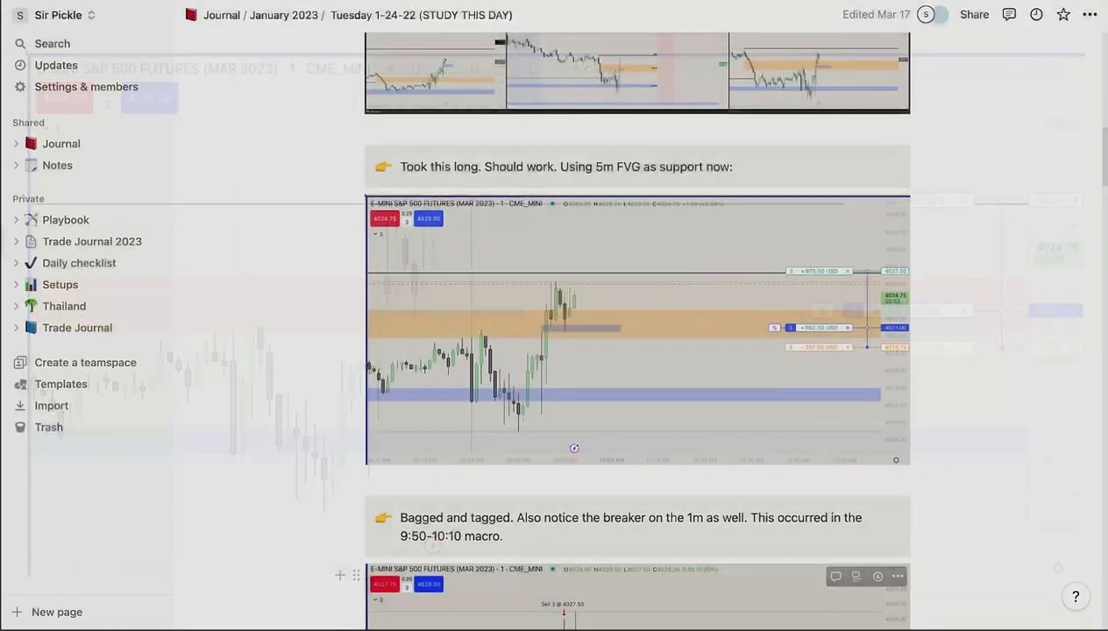
pyautogui.click(534, 397)
pyautogui.click(735, 617)
# Step: Read the "Bagged and tagged" note, view its chart of the completed trade at full size, and close the image
pyautogui.scroll(-3, 602, 352)
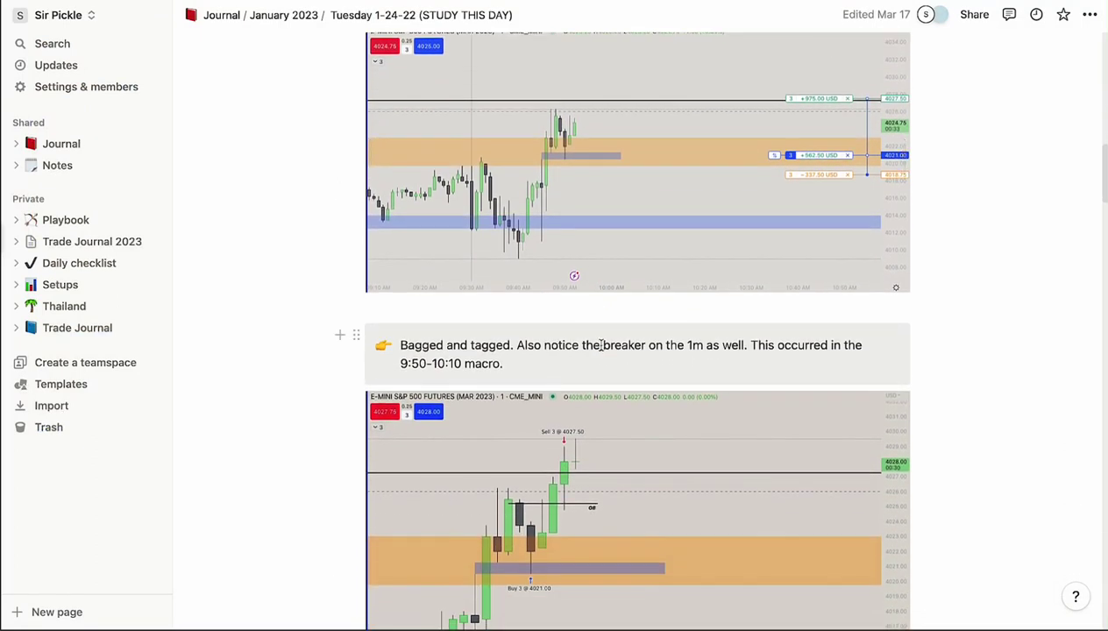
pyautogui.scroll(-3, 601, 345)
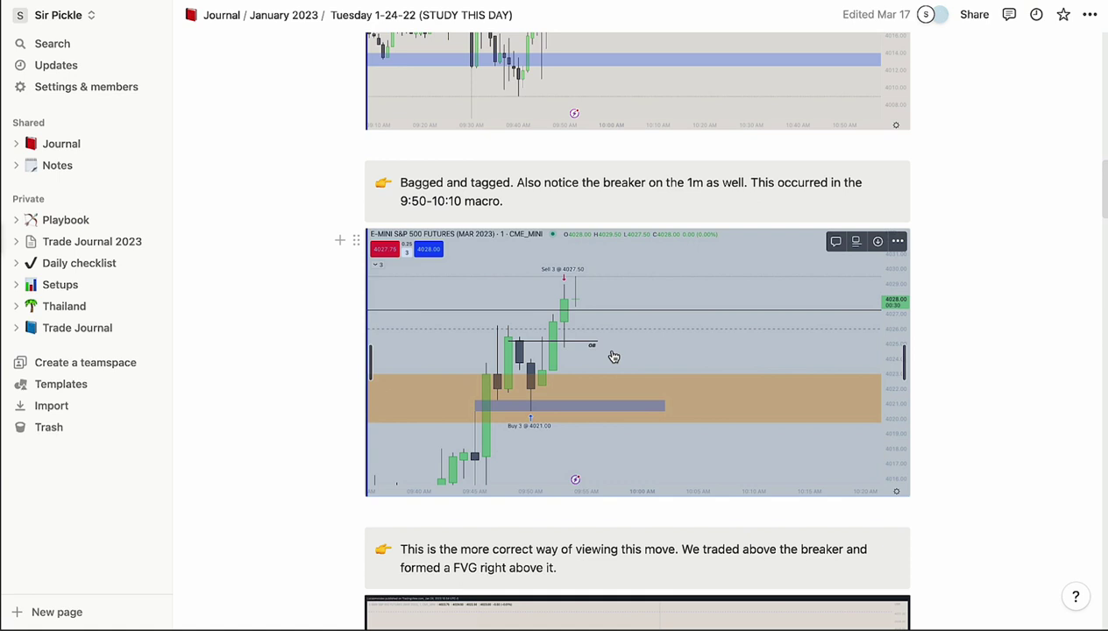
pyautogui.click(610, 352)
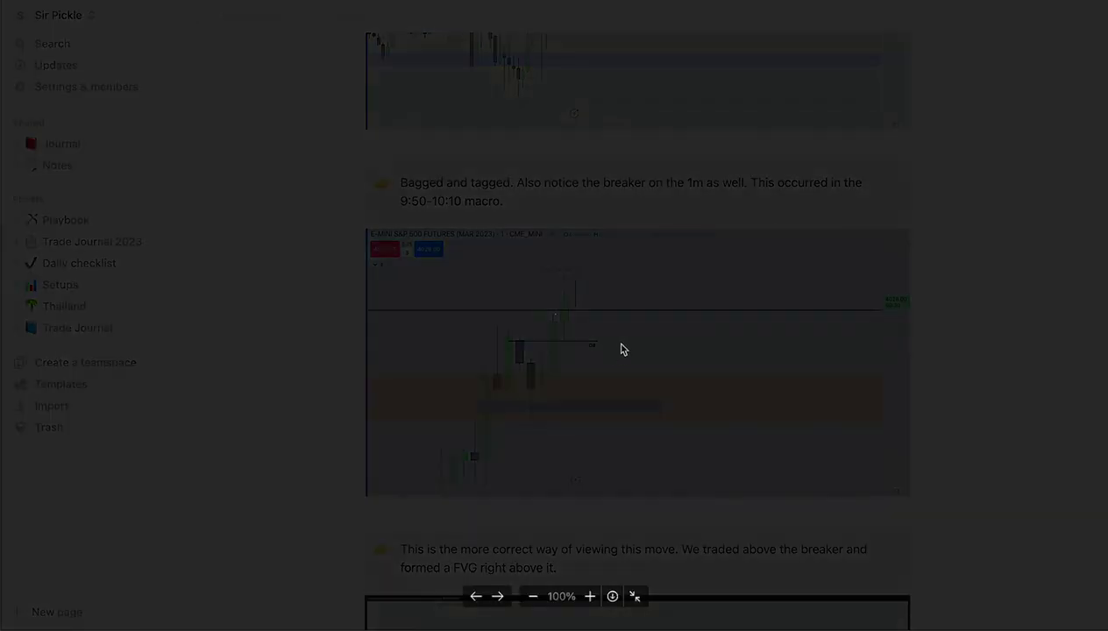
pyautogui.press('Escape')
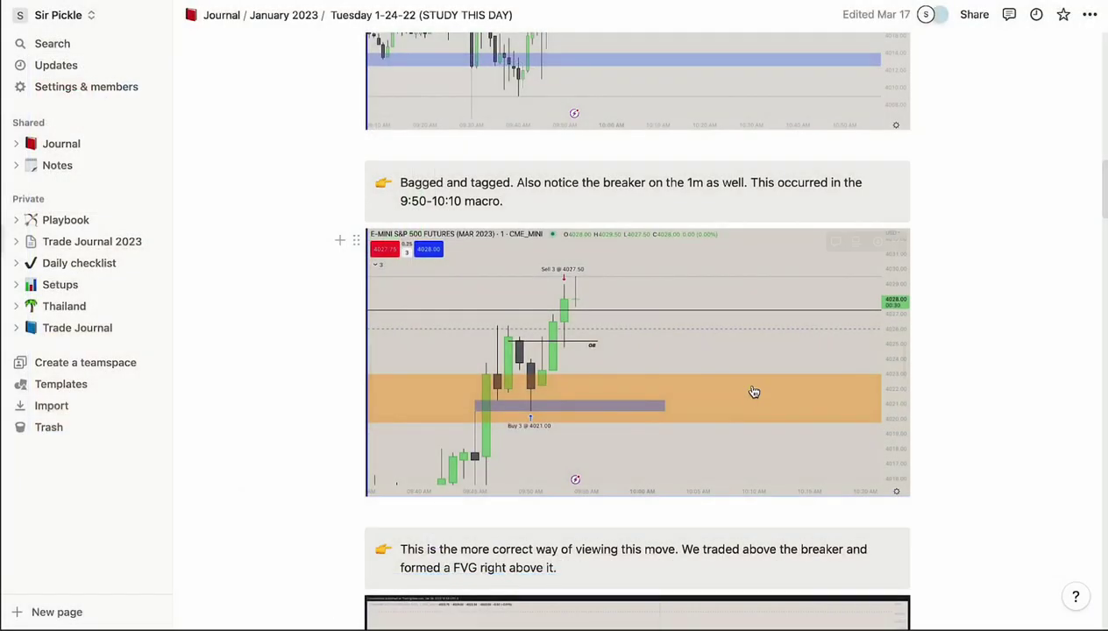
# Step: Read the notes on the more correct view of the move and on NQ being cleaner and stronger, with their charts
pyautogui.scroll(-4, 752, 391)
pyautogui.scroll(-7, 752, 387)
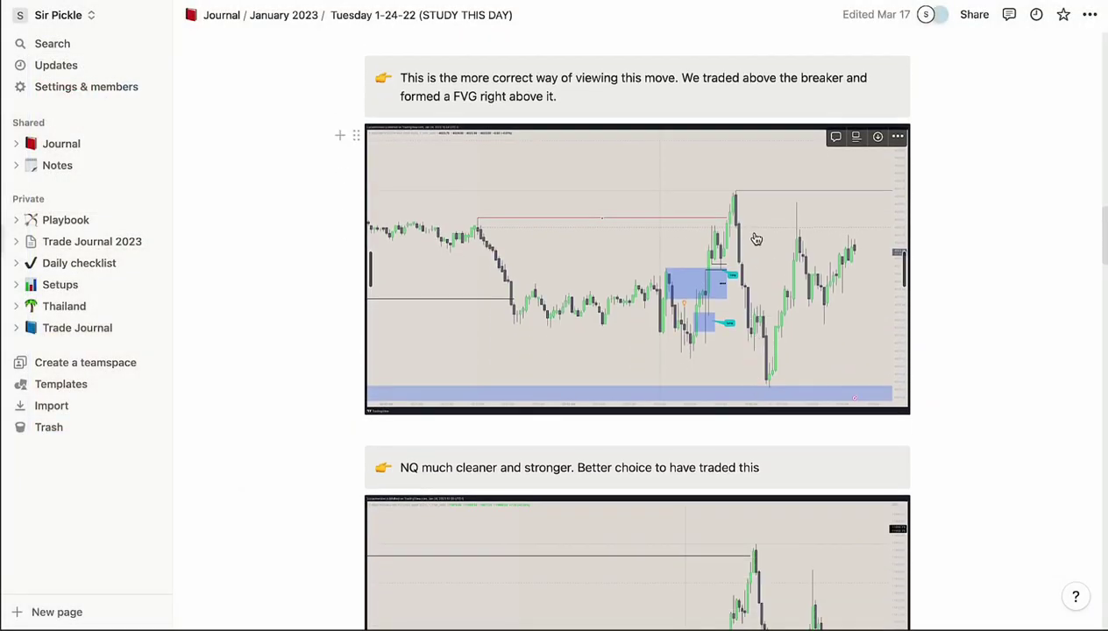
pyautogui.scroll(-5, 613, 310)
pyautogui.scroll(-3, 639, 434)
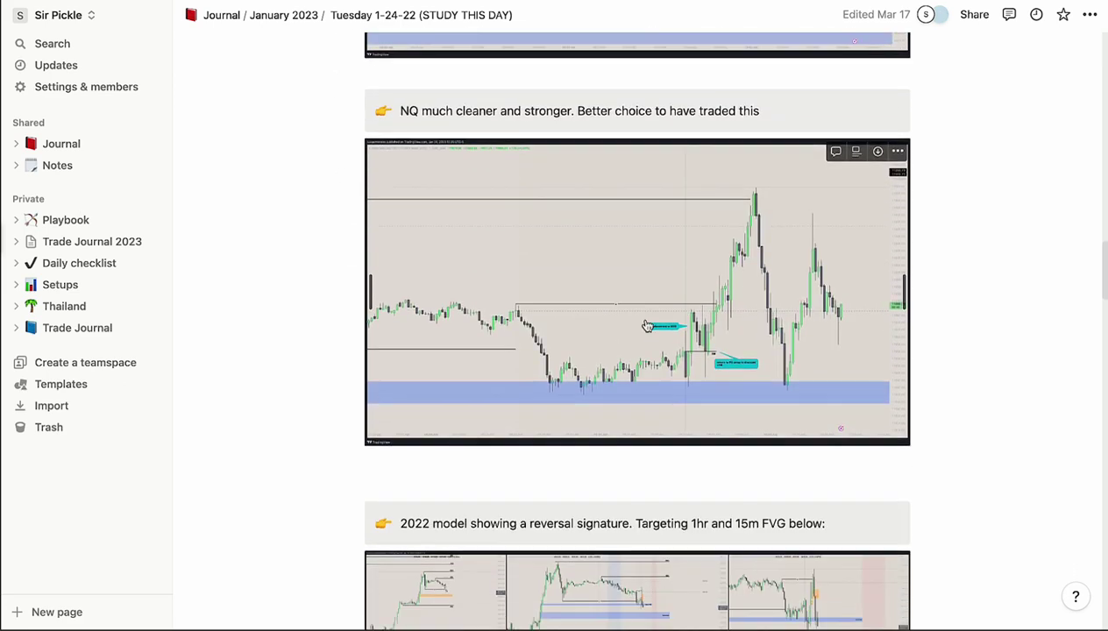
# Step: Review the 2022 model reversal charts and examine the 15sec chart offering a short entry into the 15m FVG
pyautogui.scroll(-4, 596, 295)
pyautogui.scroll(-4, 603, 317)
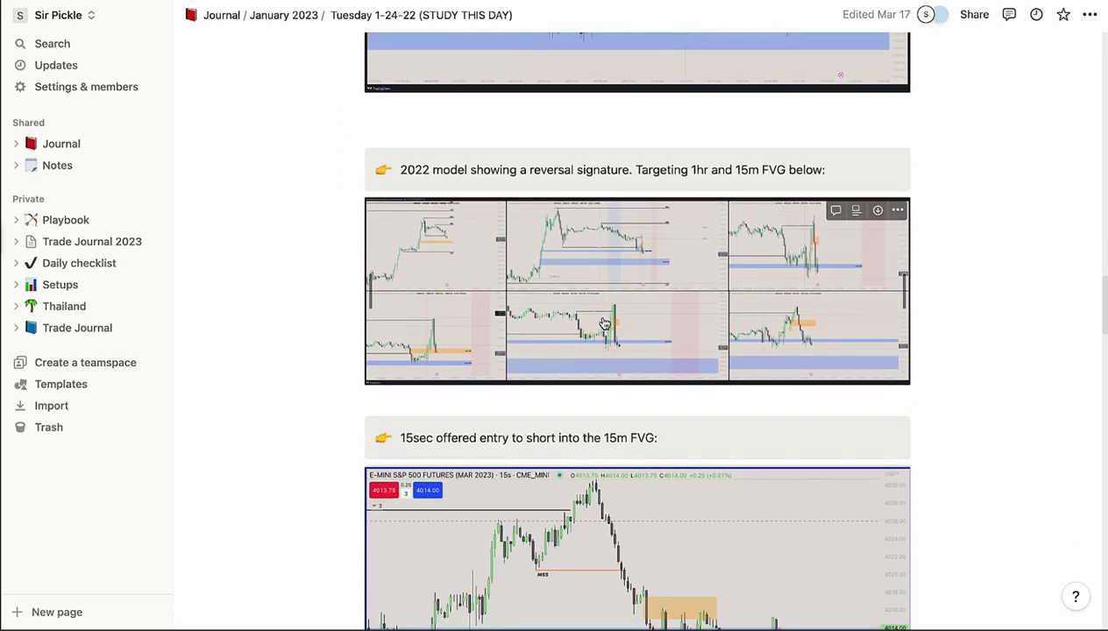
pyautogui.scroll(-2, 603, 324)
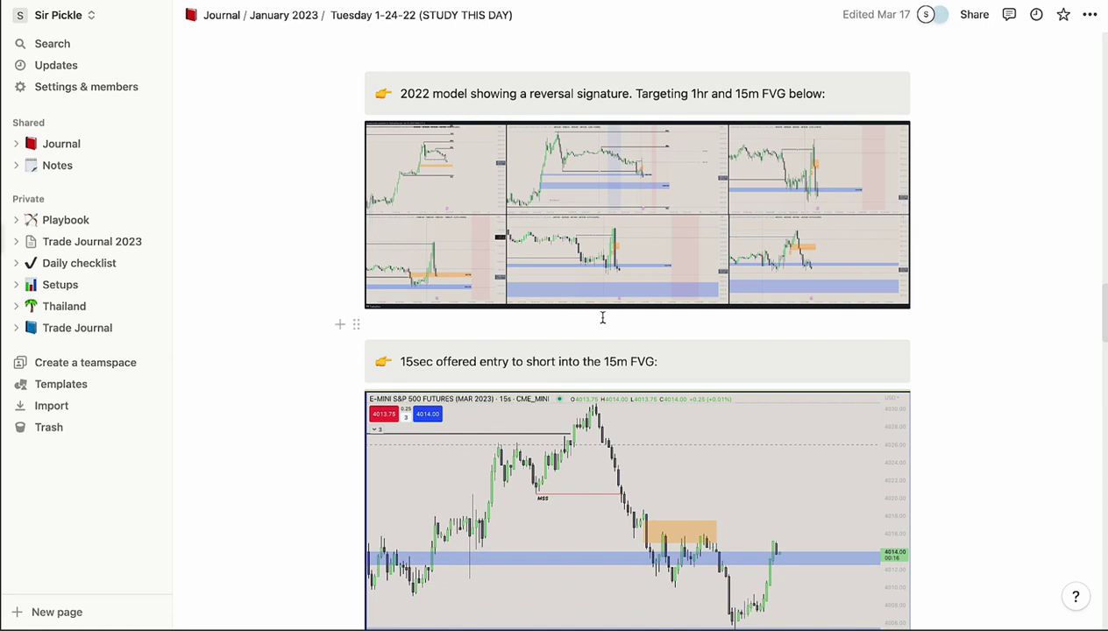
pyautogui.scroll(-4, 611, 409)
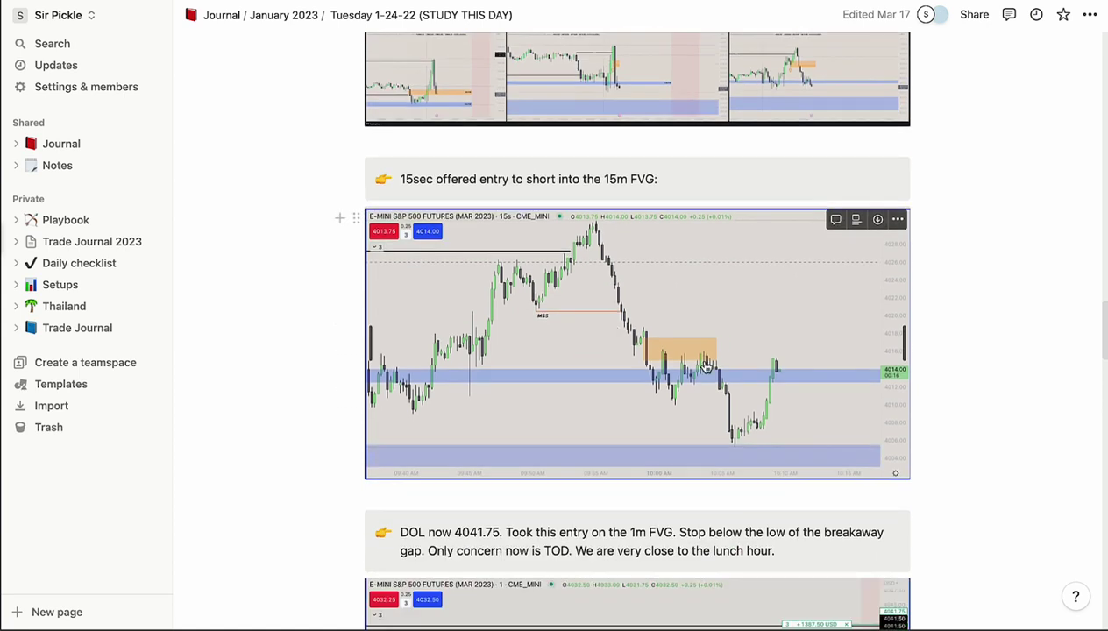
pyautogui.click(707, 367)
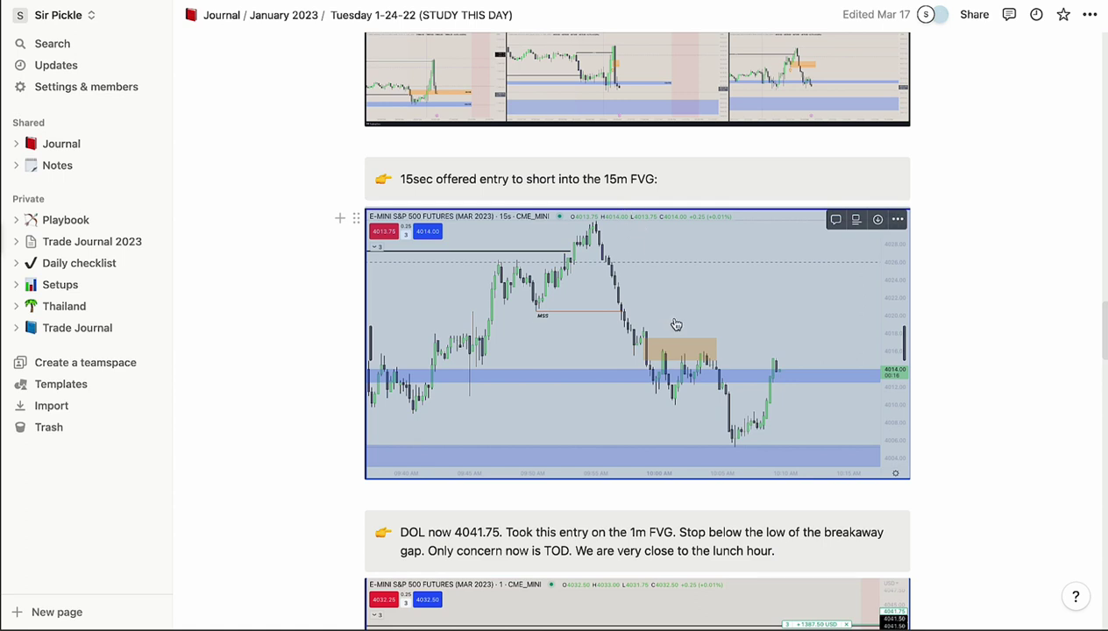
# Step: Read the "DOL now 4041.75" note and examine the entry, stop and target on its 1m FVG trade chart
pyautogui.scroll(-5, 719, 343)
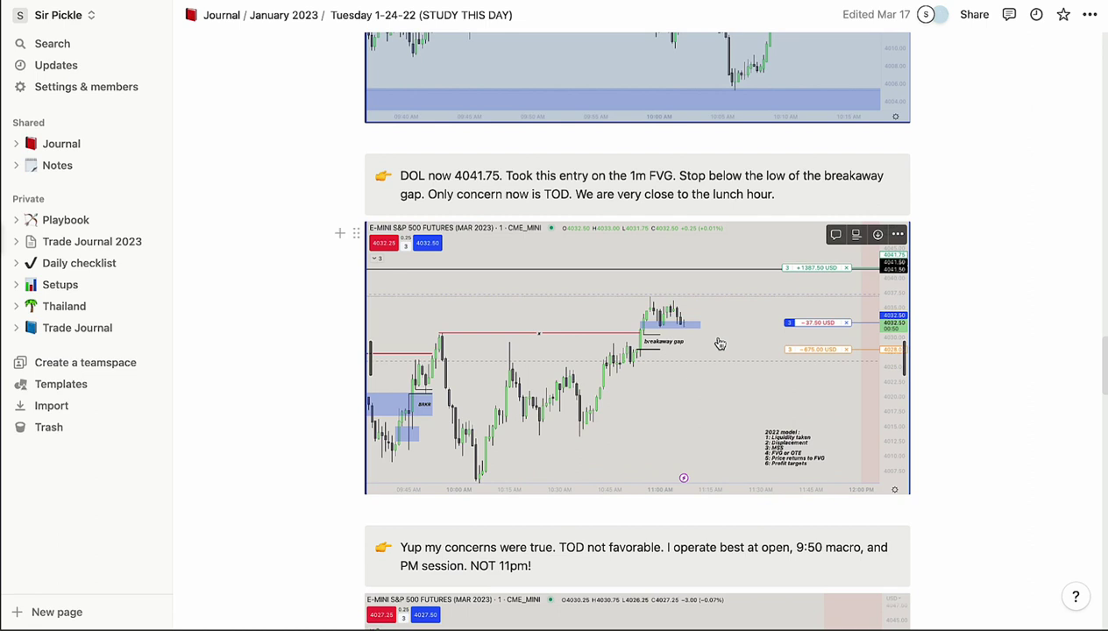
pyautogui.scroll(-2, 719, 343)
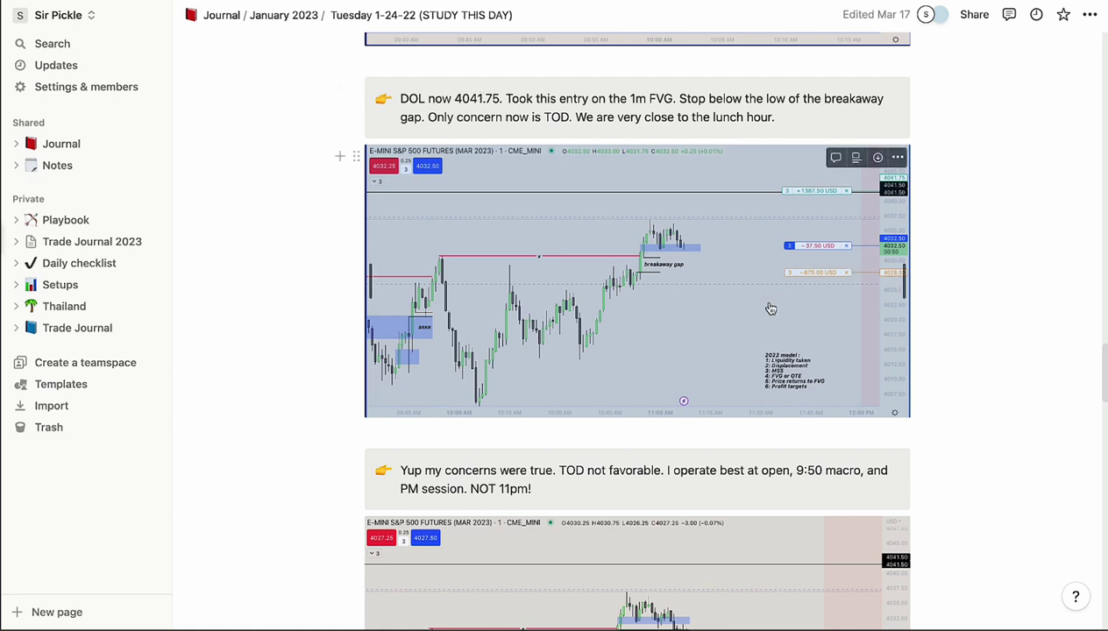
pyautogui.press('Return')
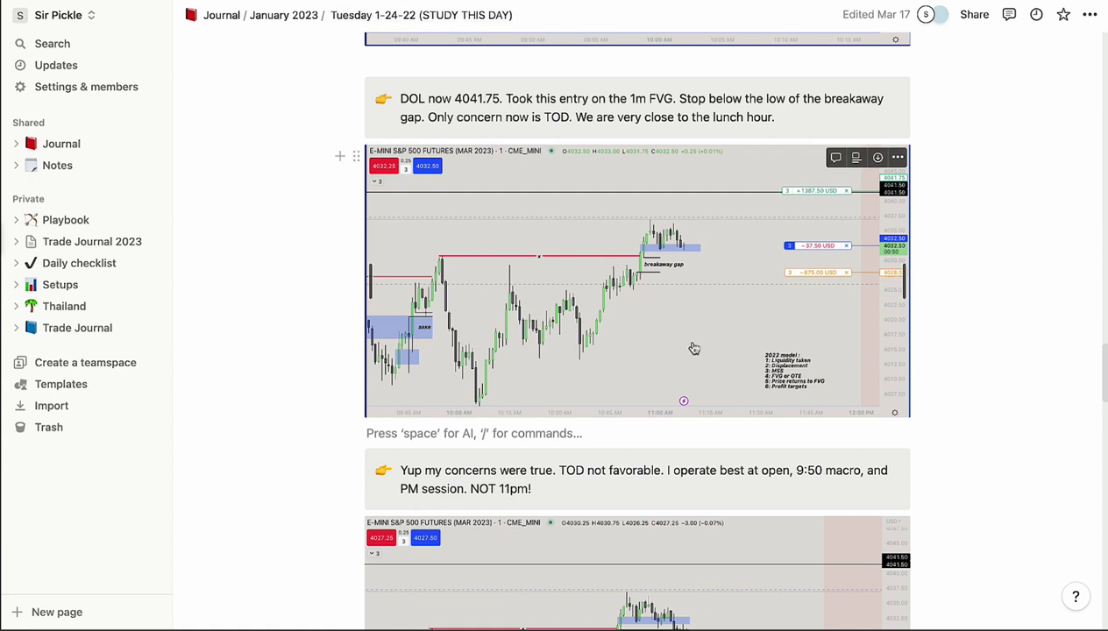
# Step: Compare the 1m FVG entry chart with the outcome chart and read the note about the unfavorable time of day
pyautogui.scroll(-5, 724, 333)
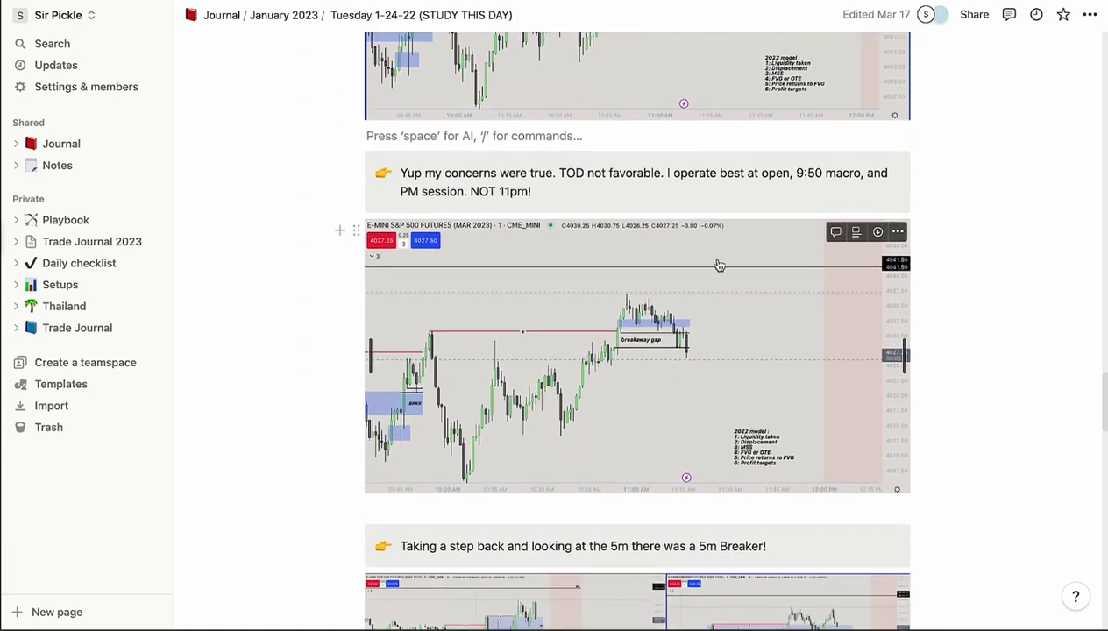
pyautogui.scroll(5, 718, 264)
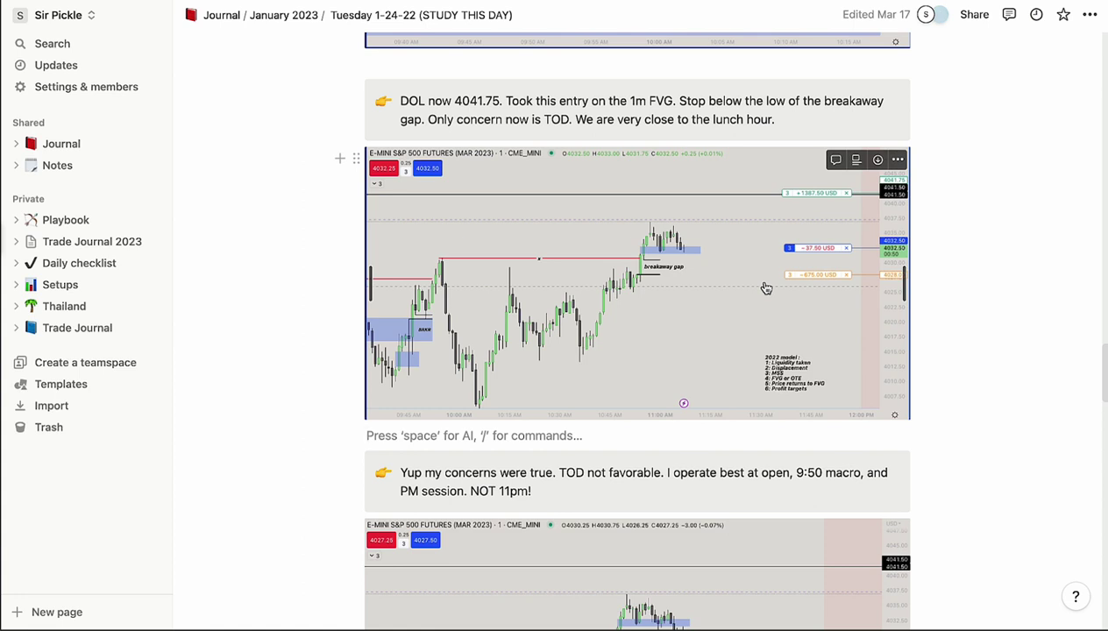
pyautogui.scroll(-3, 737, 342)
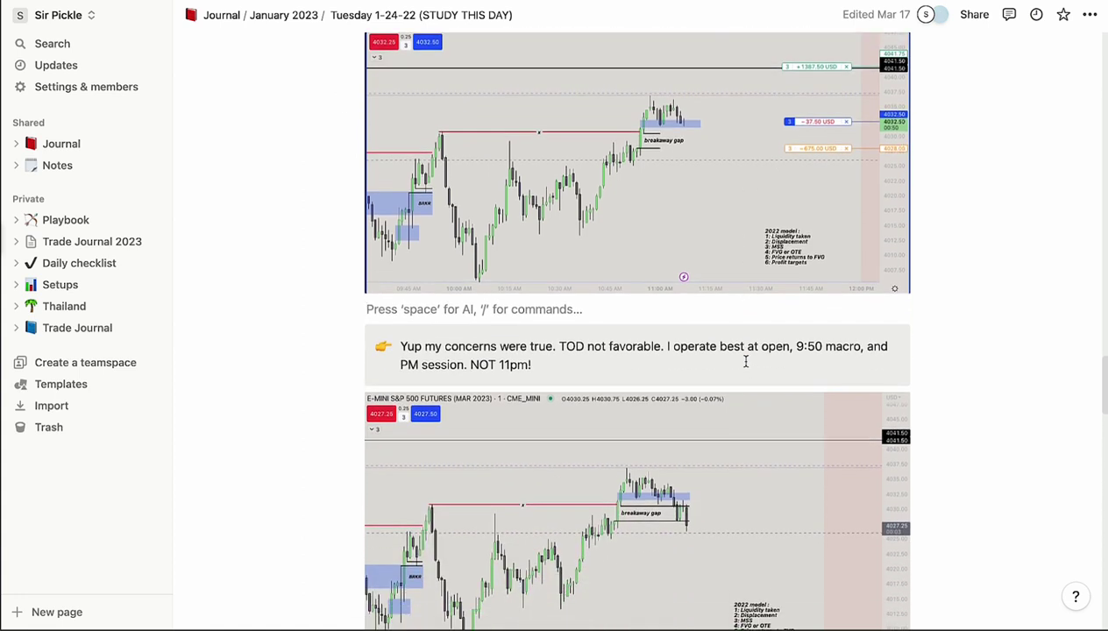
pyautogui.scroll(-2, 746, 359)
pyautogui.scroll(3, 747, 365)
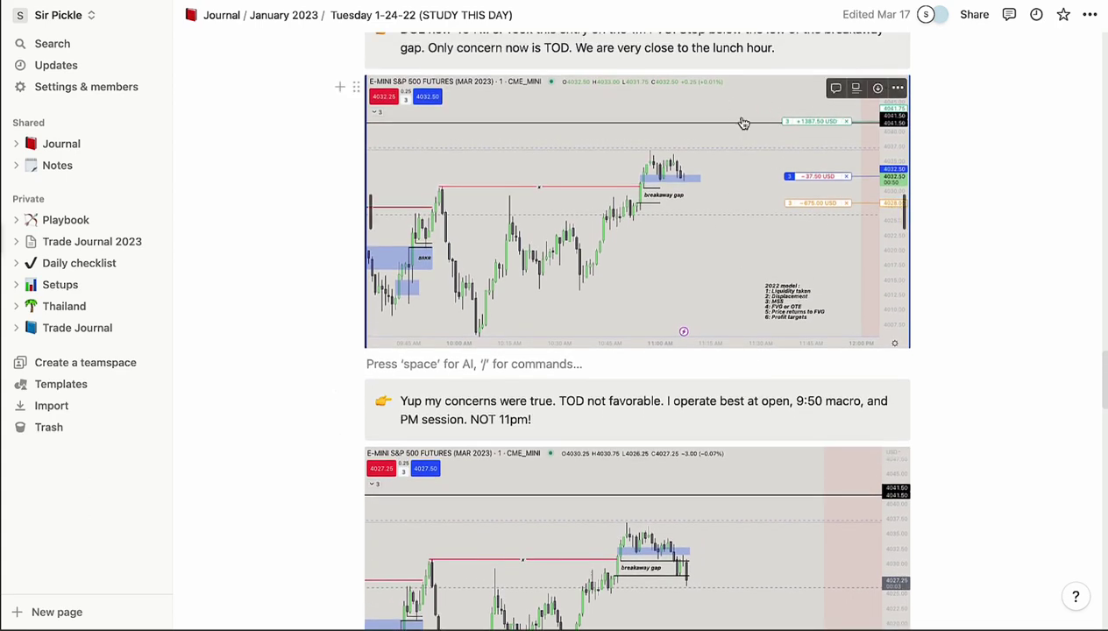
pyautogui.scroll(-6, 773, 353)
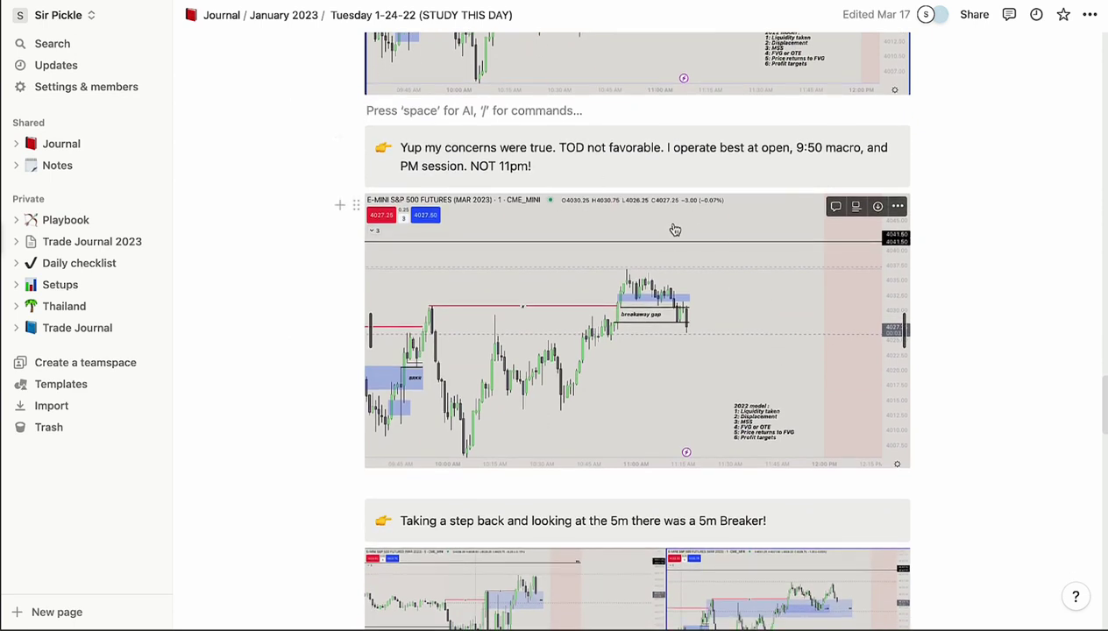
pyautogui.scroll(-2, 712, 376)
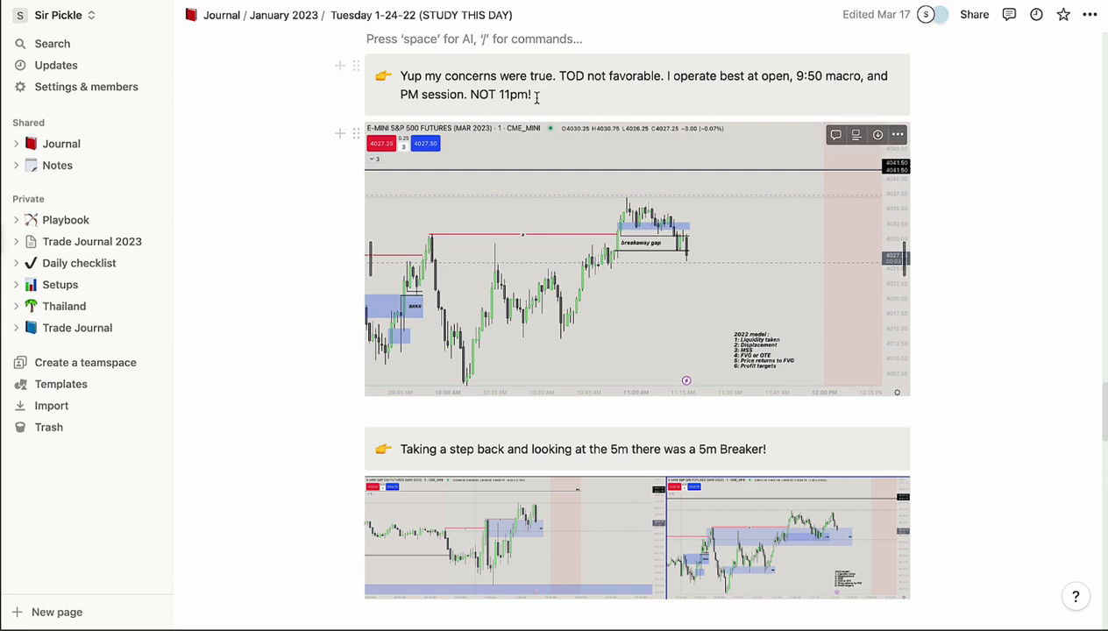
# Step: Enlarge the side-by-side charts under the 5m Breaker note, examine them, and close the image
pyautogui.scroll(-5, 674, 202)
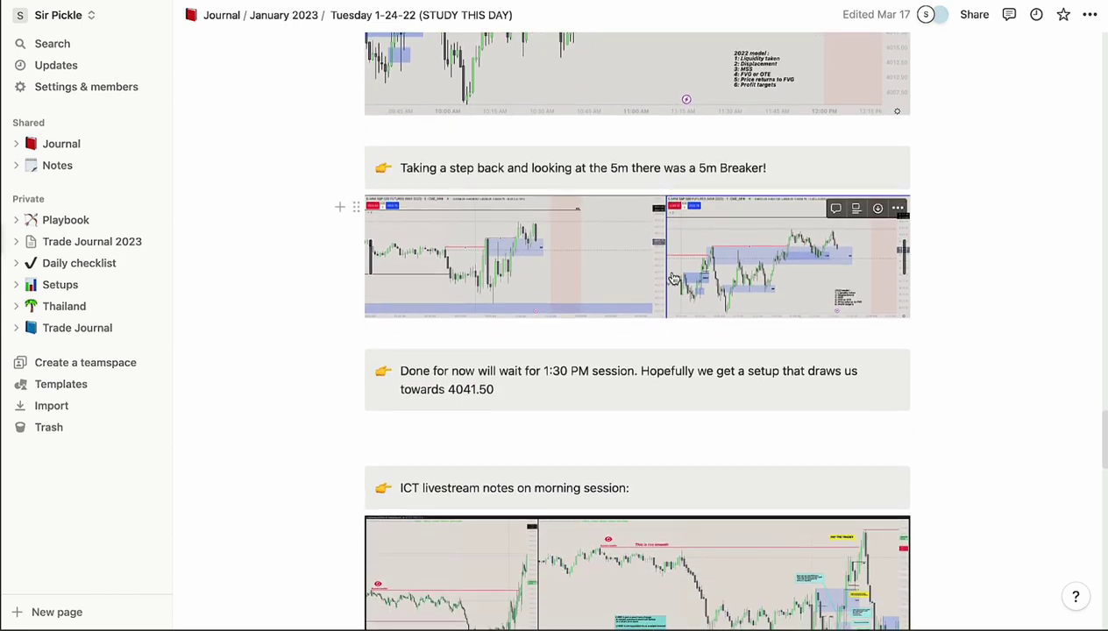
pyautogui.scroll(-1, 672, 274)
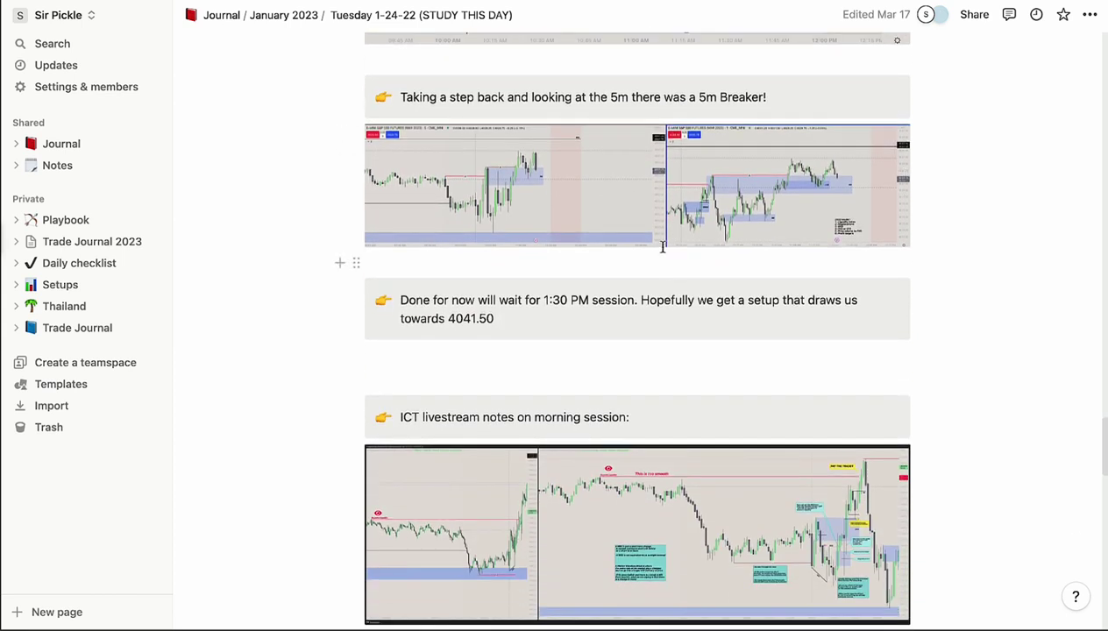
pyautogui.click(604, 195)
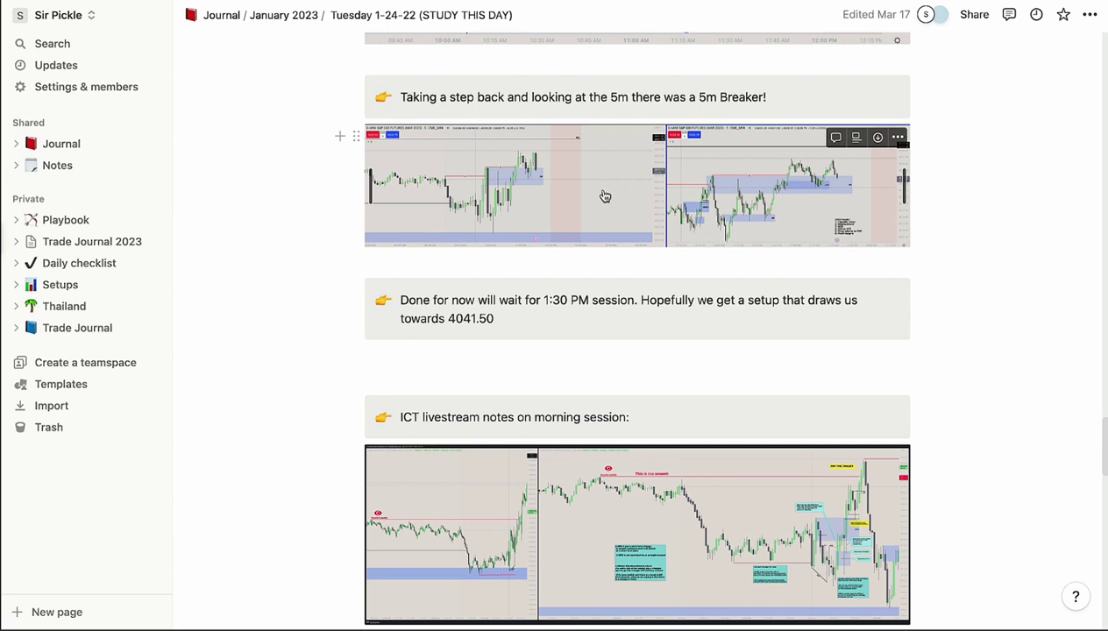
pyautogui.scroll(1, 605, 196)
pyautogui.click(604, 194)
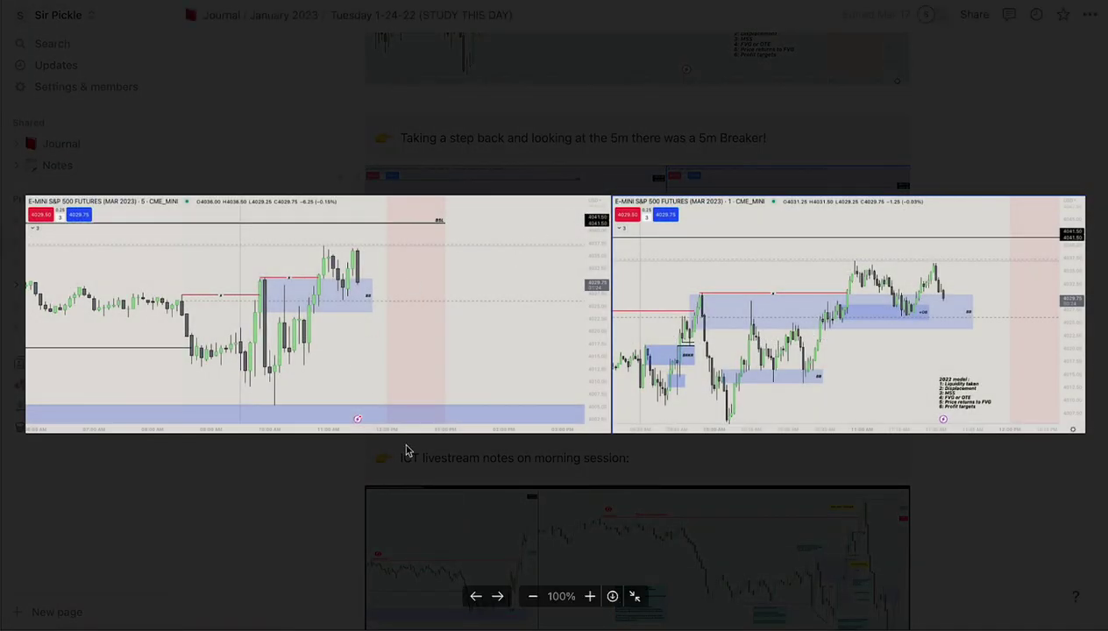
pyautogui.click(307, 526)
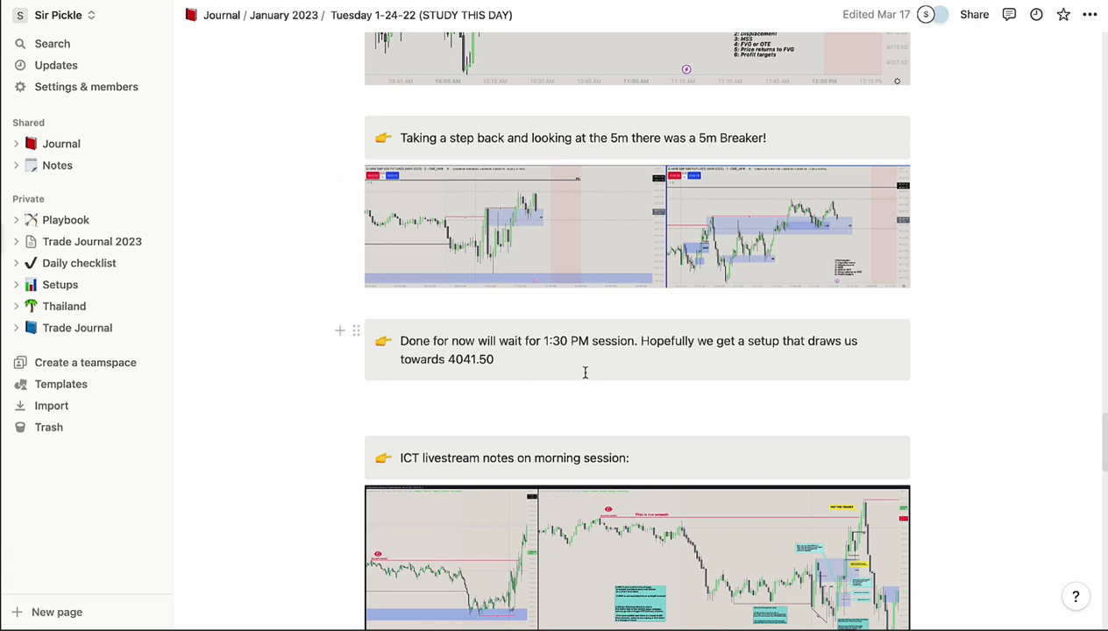
# Step: Read the "Done for now" note about waiting for the 1:30 PM session and check it against the 5m Breaker charts
pyautogui.scroll(-3, 585, 373)
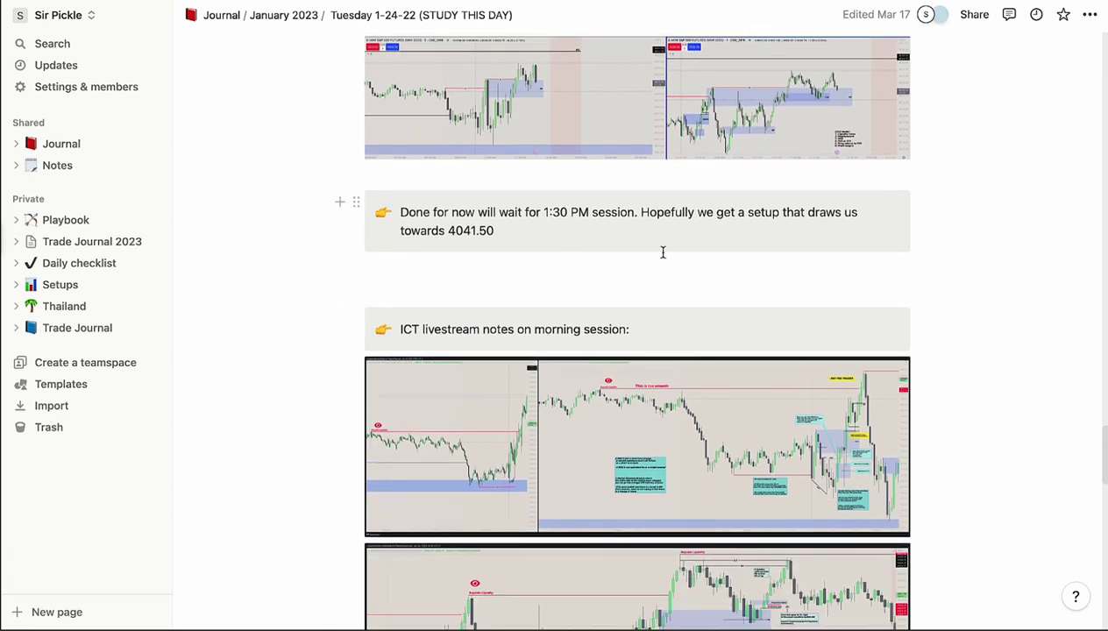
pyautogui.scroll(-2, 662, 253)
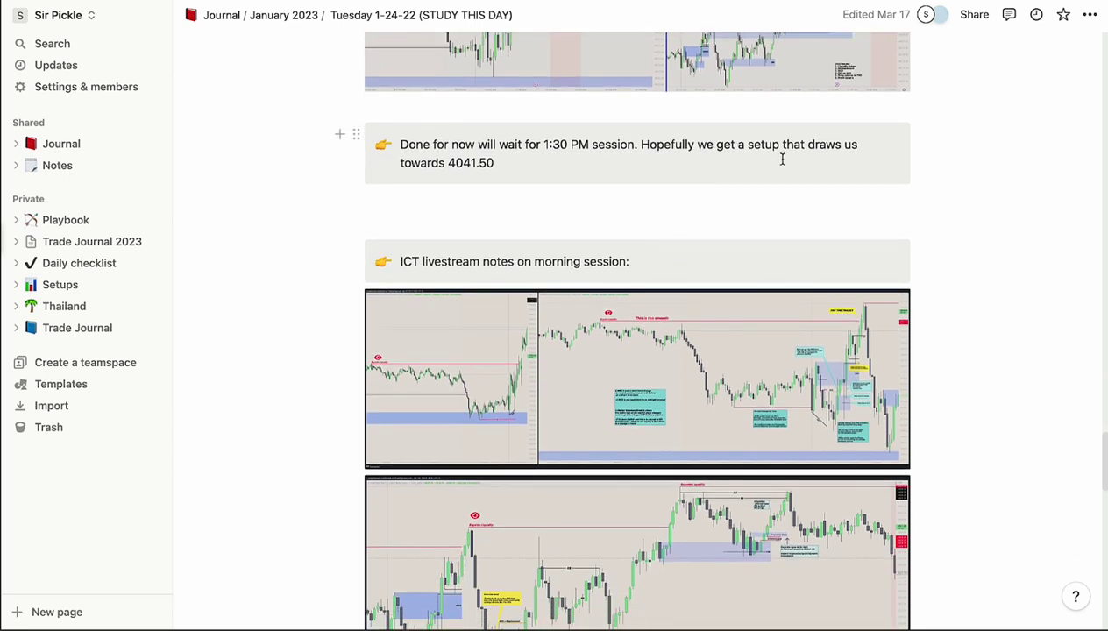
pyautogui.scroll(4, 627, 175)
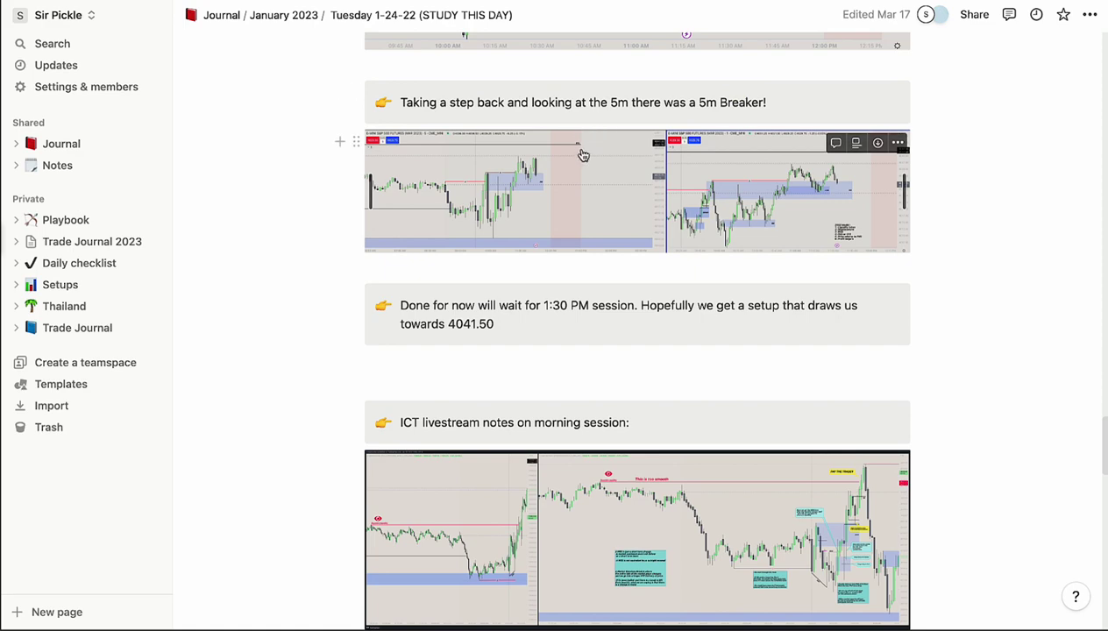
# Step: Look through the ICT livestream notes on the morning session, including both annotated charts and the embedded video
pyautogui.scroll(-12, 673, 235)
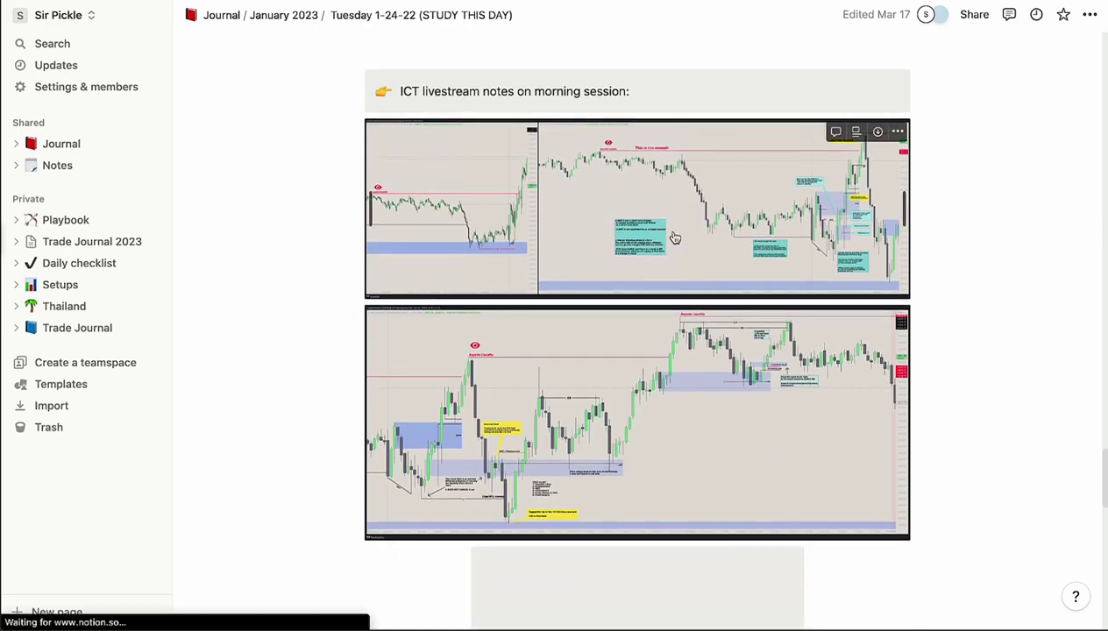
pyautogui.scroll(5, 673, 236)
pyautogui.scroll(-7, 592, 281)
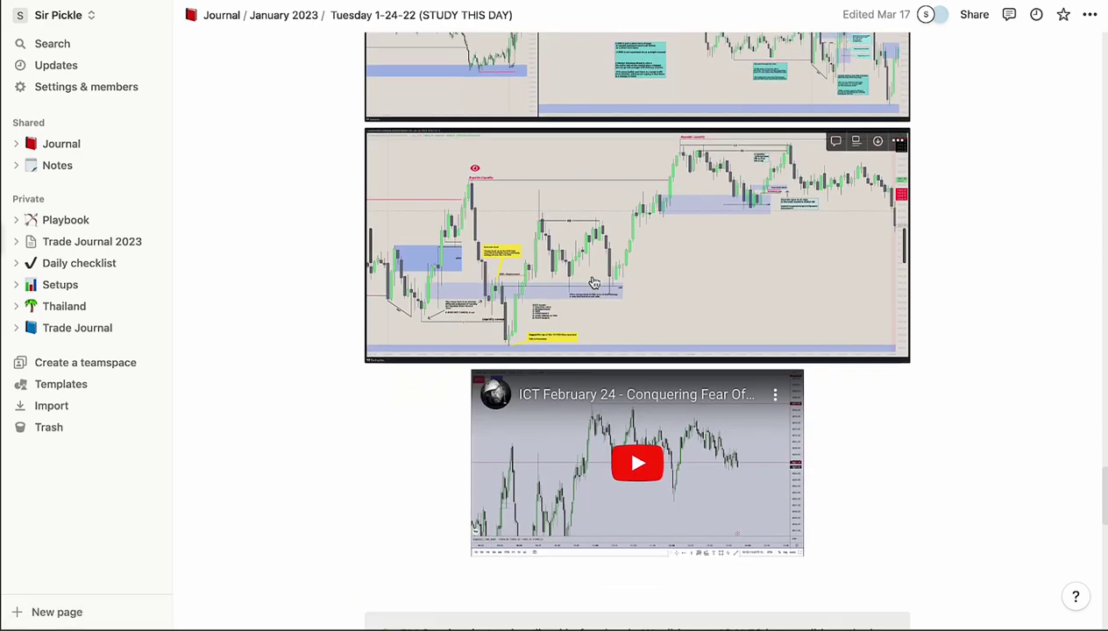
pyautogui.scroll(3, 638, 365)
pyautogui.scroll(-2, 638, 365)
pyautogui.scroll(2, 637, 365)
pyautogui.scroll(-1, 640, 368)
pyautogui.scroll(-11, 639, 368)
pyautogui.scroll(15, 637, 367)
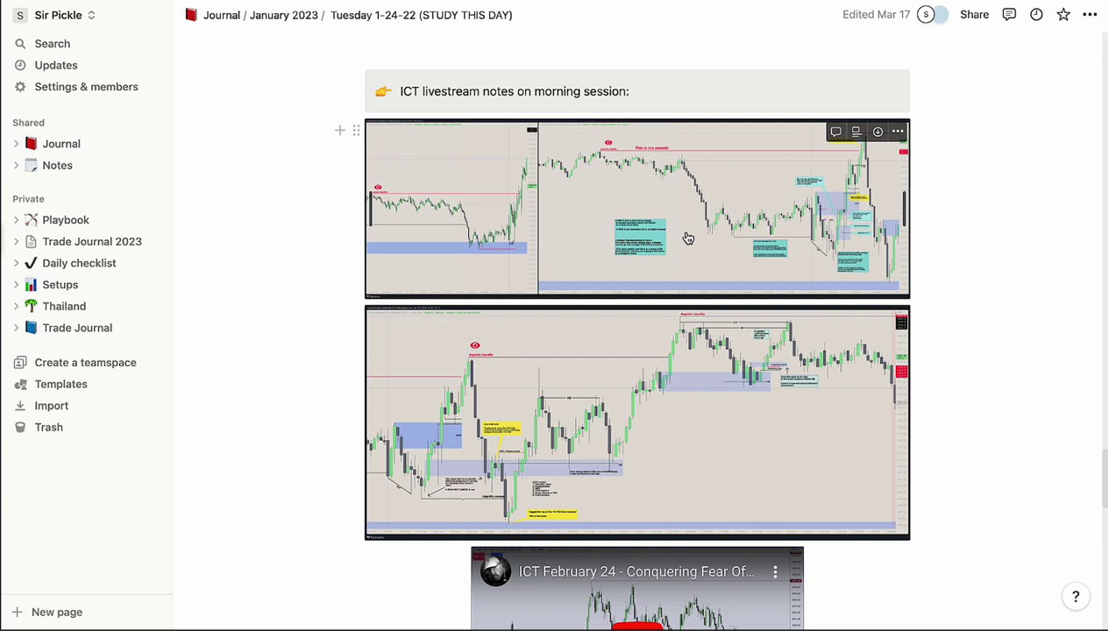
# Step: Enlarge the first ICT livestream chart, read its annotations on market structure and long entries up close, and return to the page
pyautogui.click(685, 238)
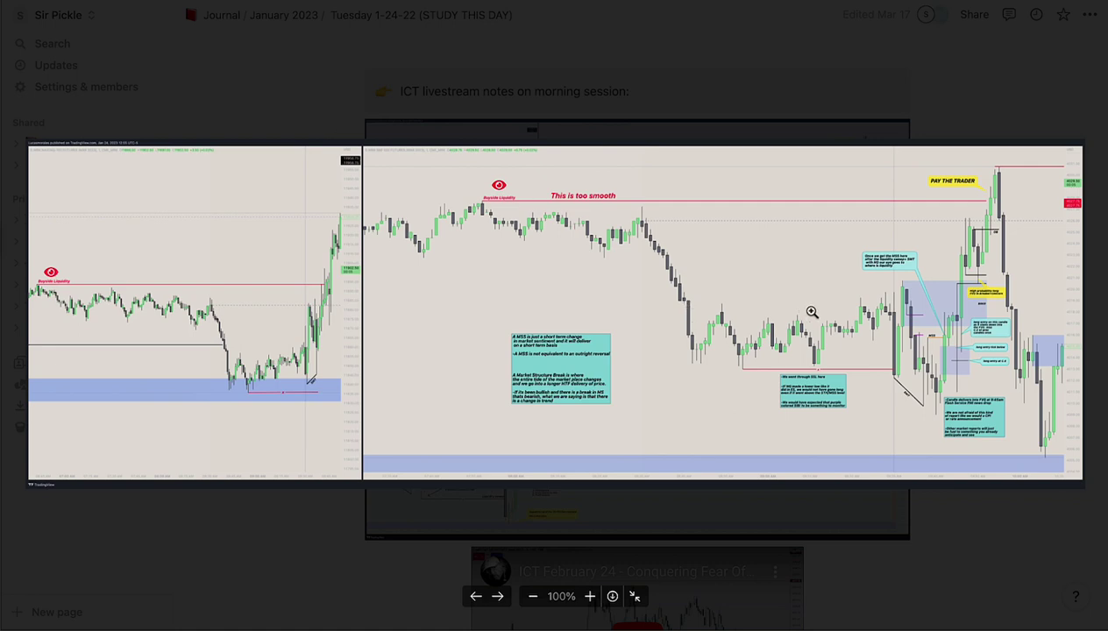
pyautogui.click(804, 337)
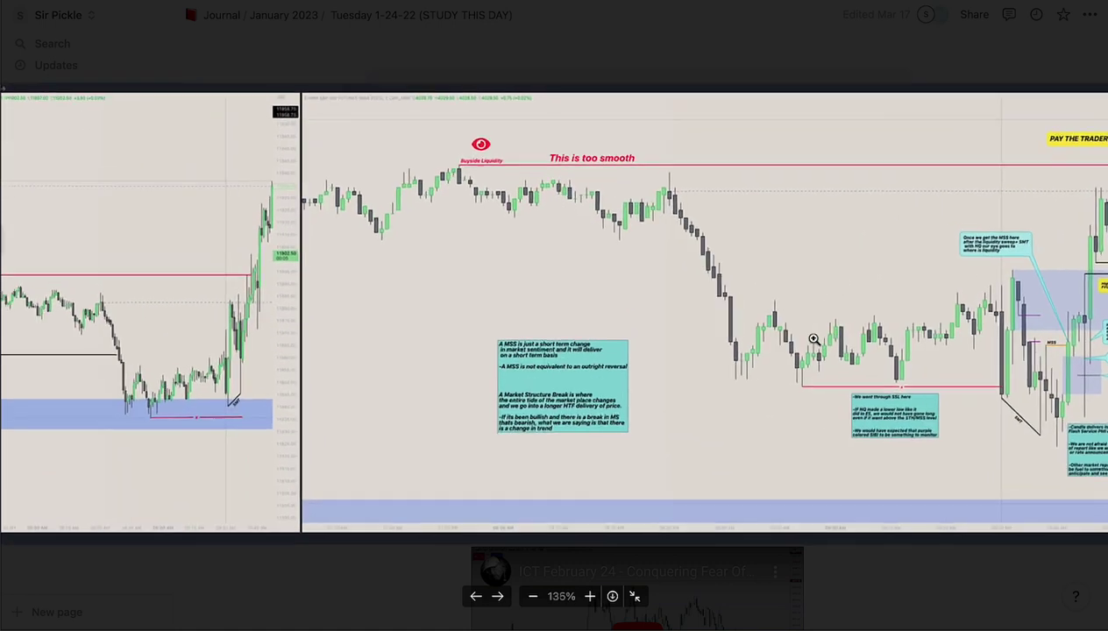
pyautogui.hscroll(5, 813, 338)
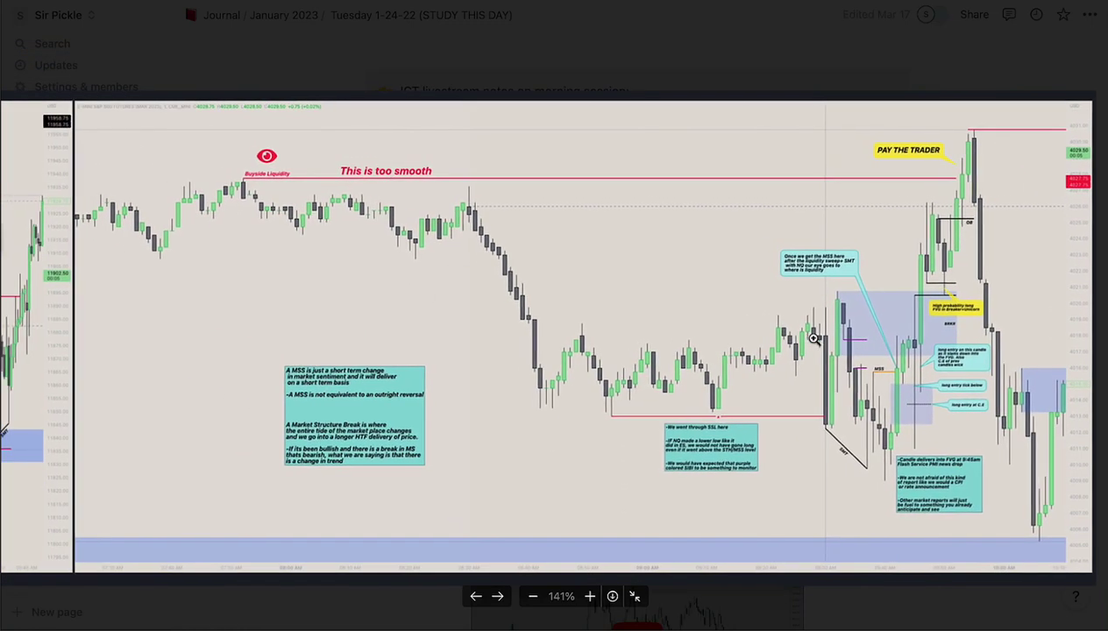
pyautogui.hscroll(1, 814, 339)
pyautogui.scroll(-1, 813, 338)
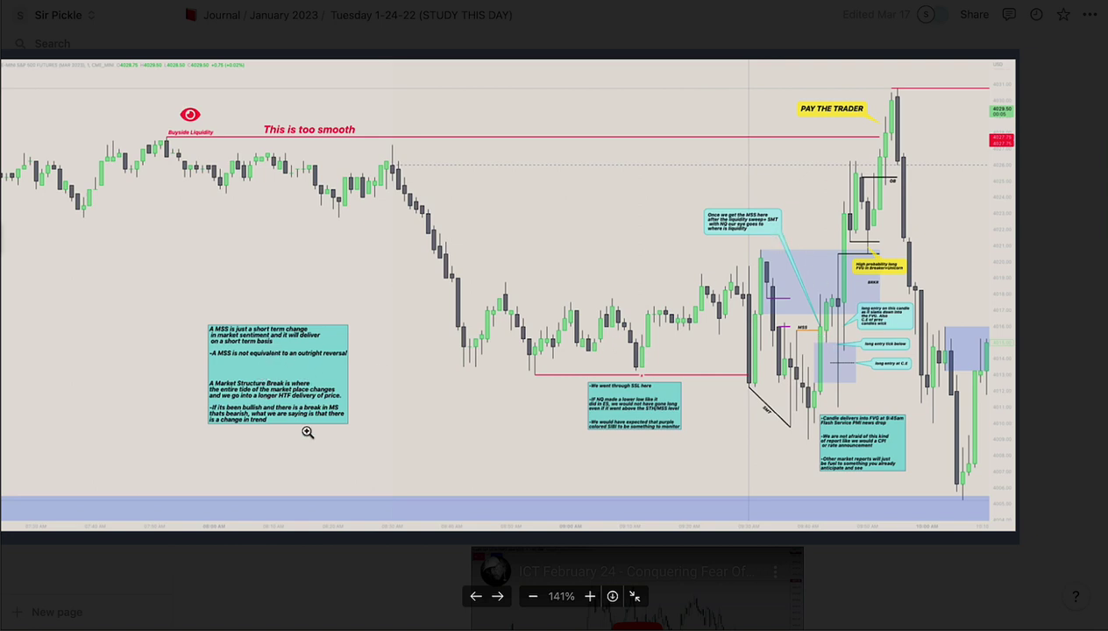
pyautogui.hscroll(2, 625, 420)
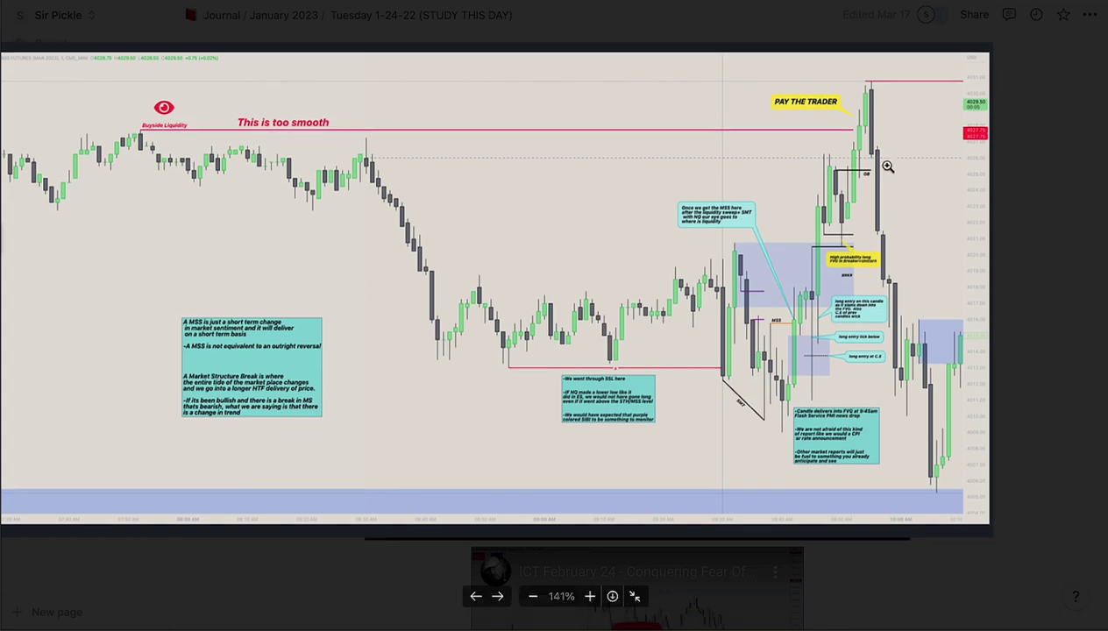
pyautogui.click(671, 436)
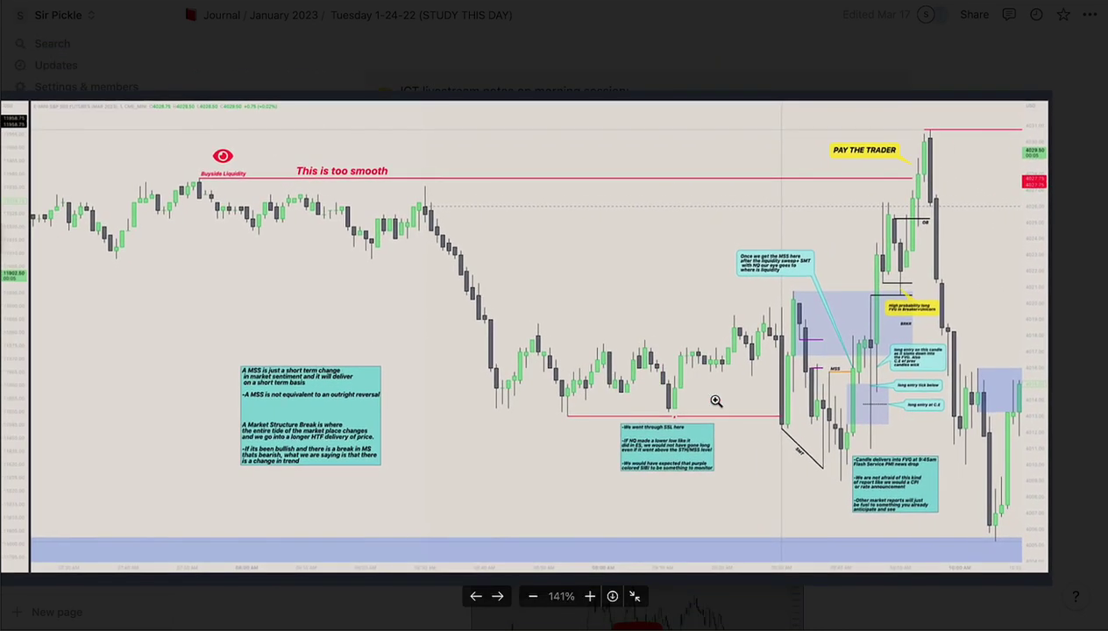
pyautogui.click(715, 401)
pyautogui.click(841, 476)
# Step: View the second annotated ICT livestream chart at full size and close the image
pyautogui.scroll(-1, 843, 483)
pyautogui.click(720, 373)
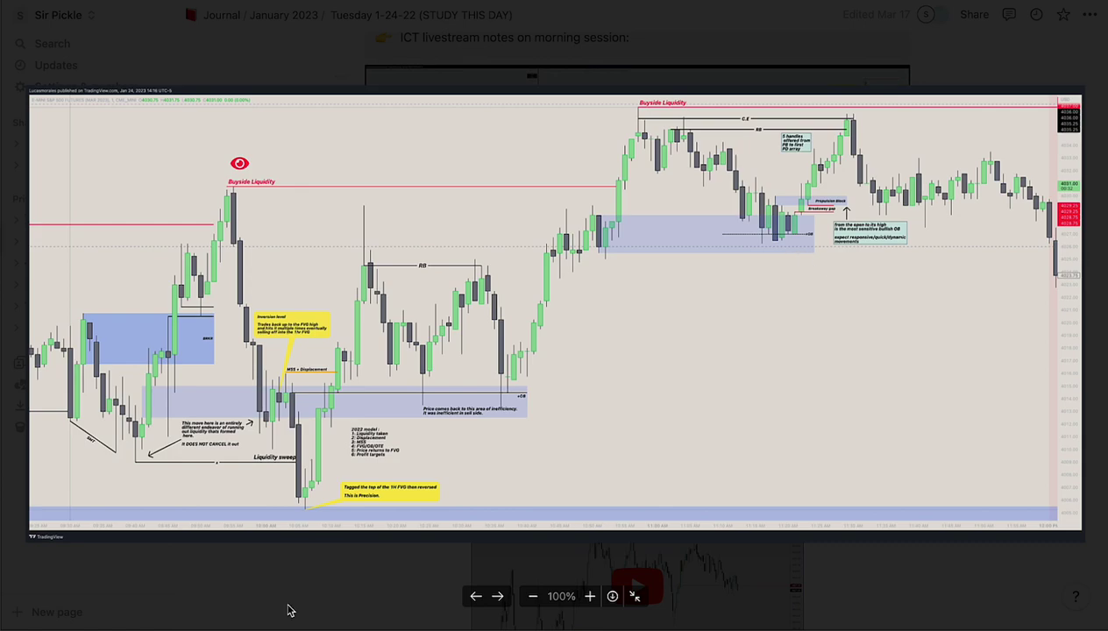
pyautogui.click(904, 599)
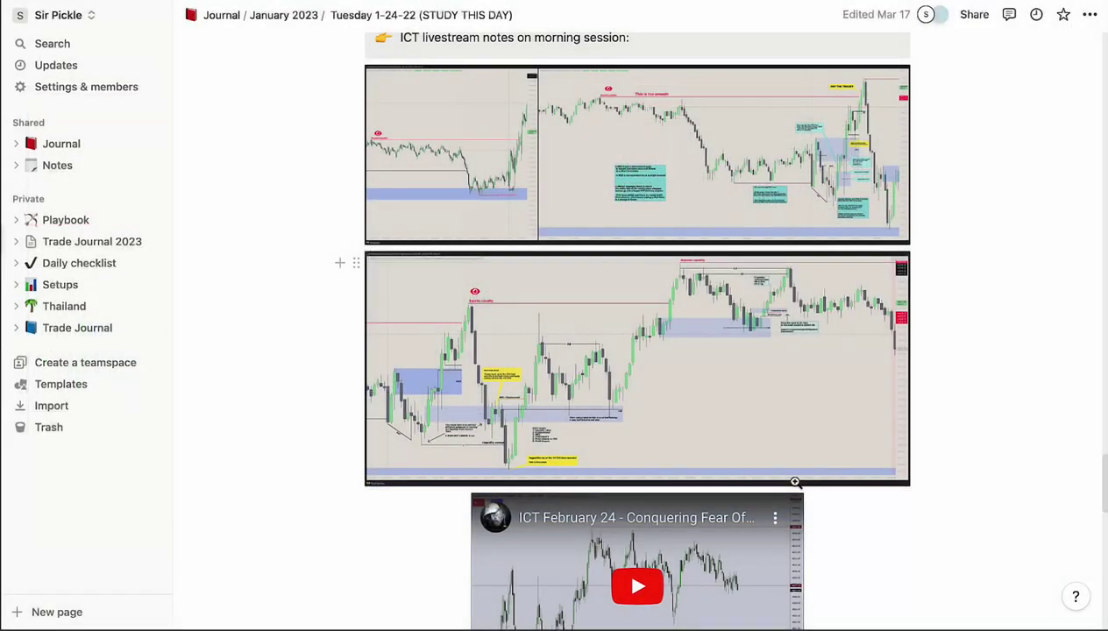
# Step: Go to the end of the daily entry and review the "Nope i was wrong" note with its afternoon charts
pyautogui.scroll(-6, 729, 428)
pyautogui.scroll(-8, 695, 433)
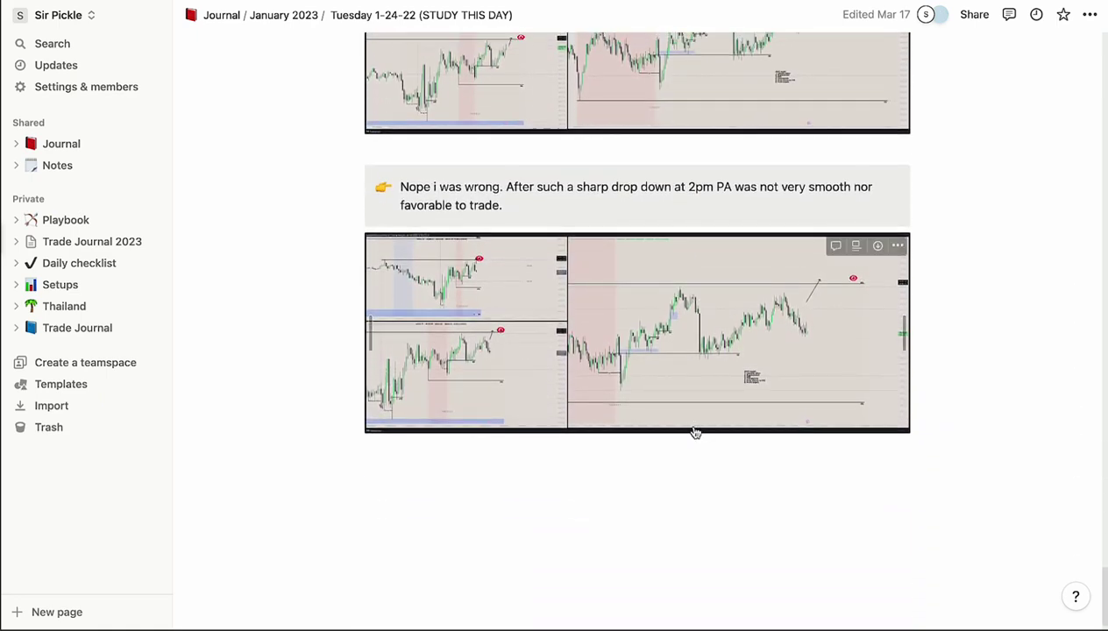
# Step: Leave the daily entry, look over the January 2023 page list, and return to the shared Journal's list of months
pyautogui.scroll(5, 693, 425)
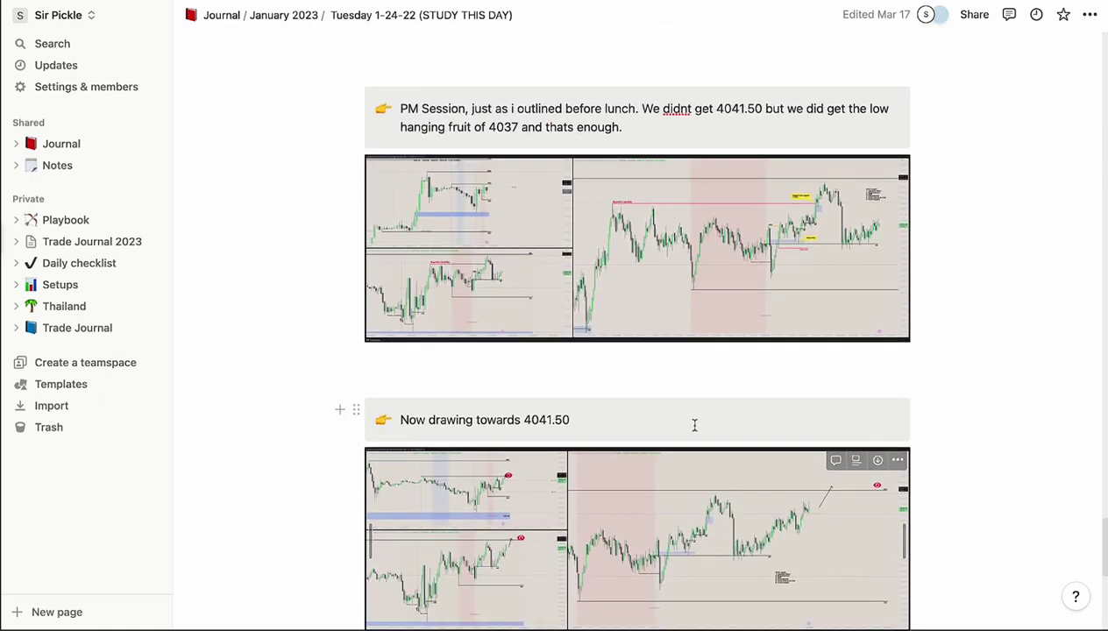
pyautogui.click(292, 18)
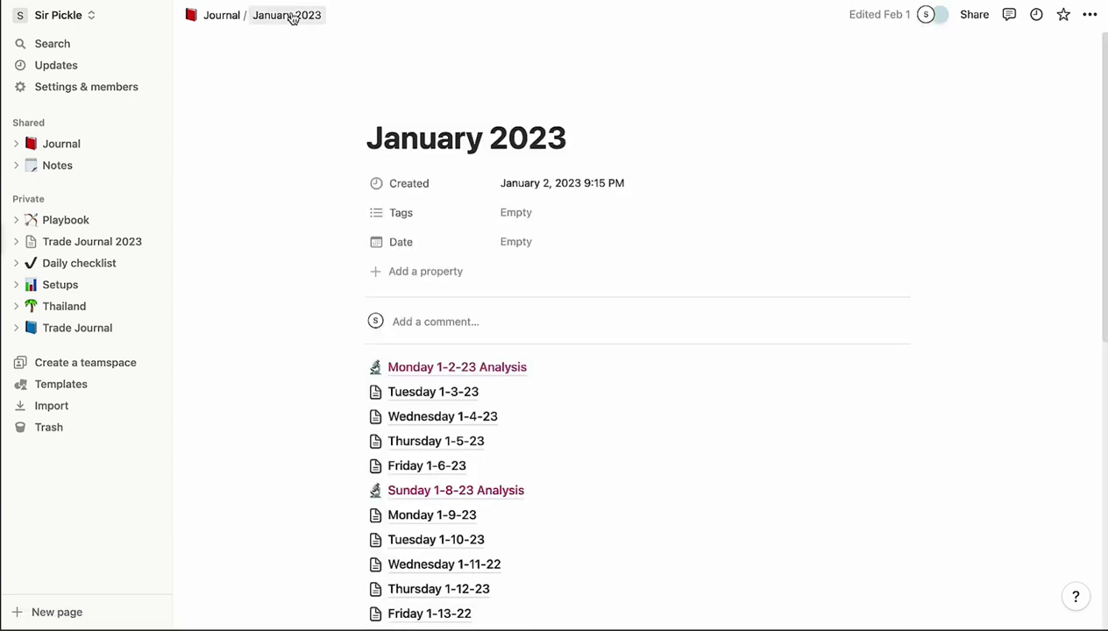
pyautogui.scroll(-3, 473, 303)
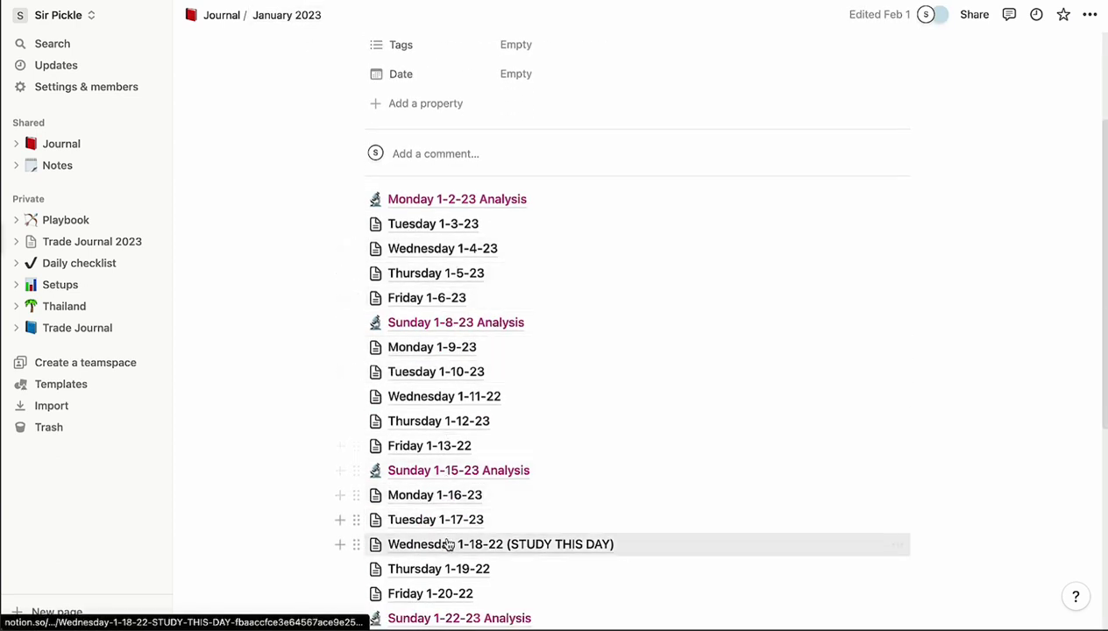
pyautogui.click(221, 15)
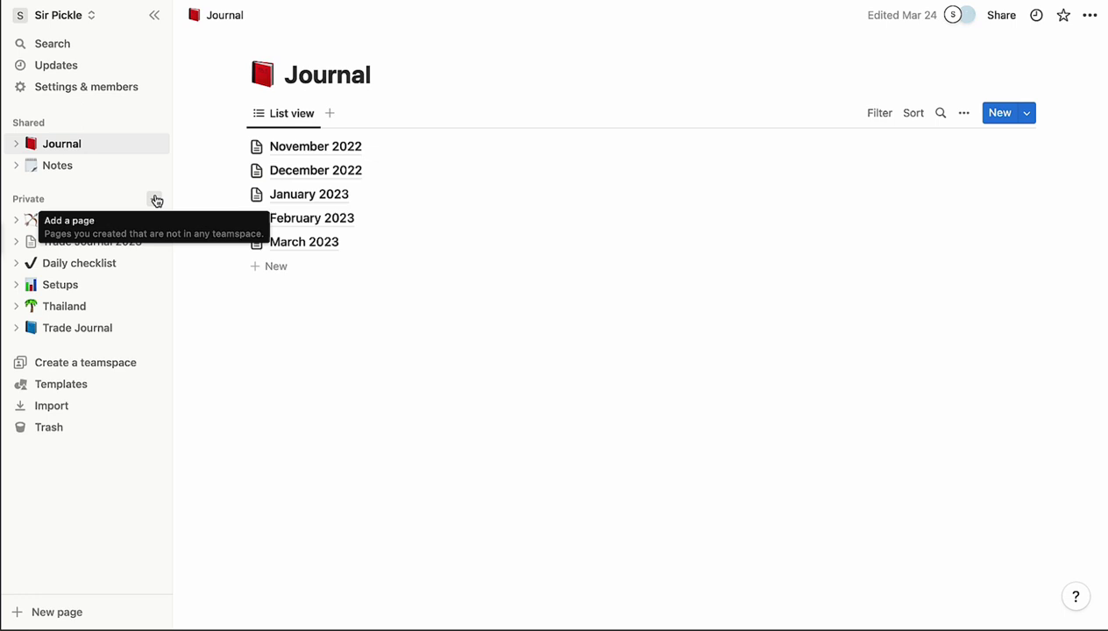
# Step: Create a new private page titled "Journal"
pyautogui.click(155, 201)
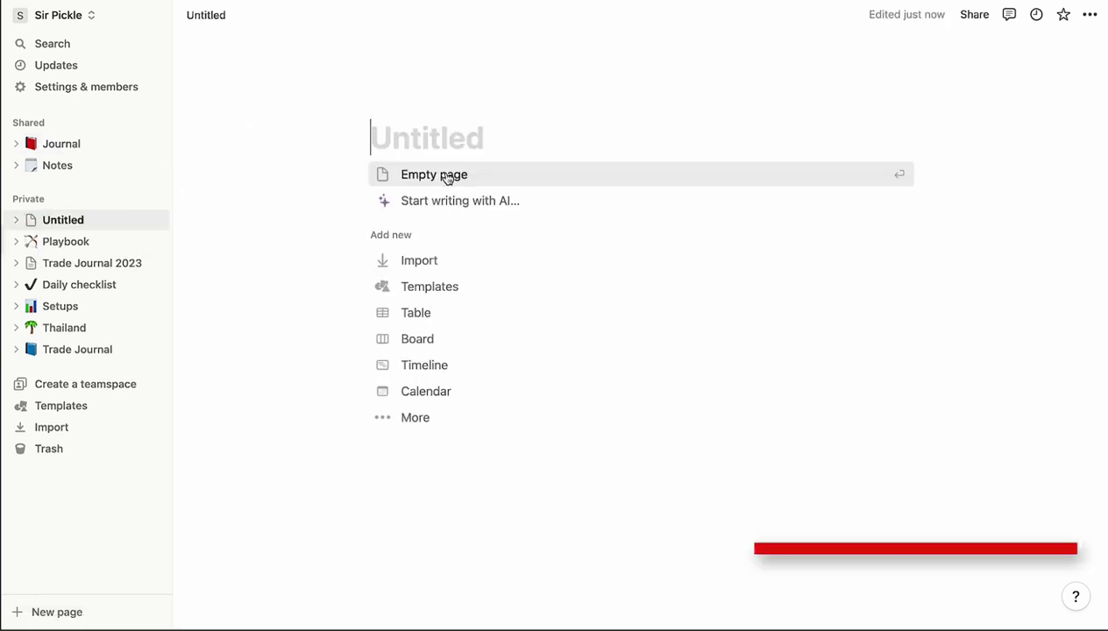
pyautogui.write('Join')
pyautogui.press('BackSpace')
pyautogui.press('BackSpace')
pyautogui.write('urnal')
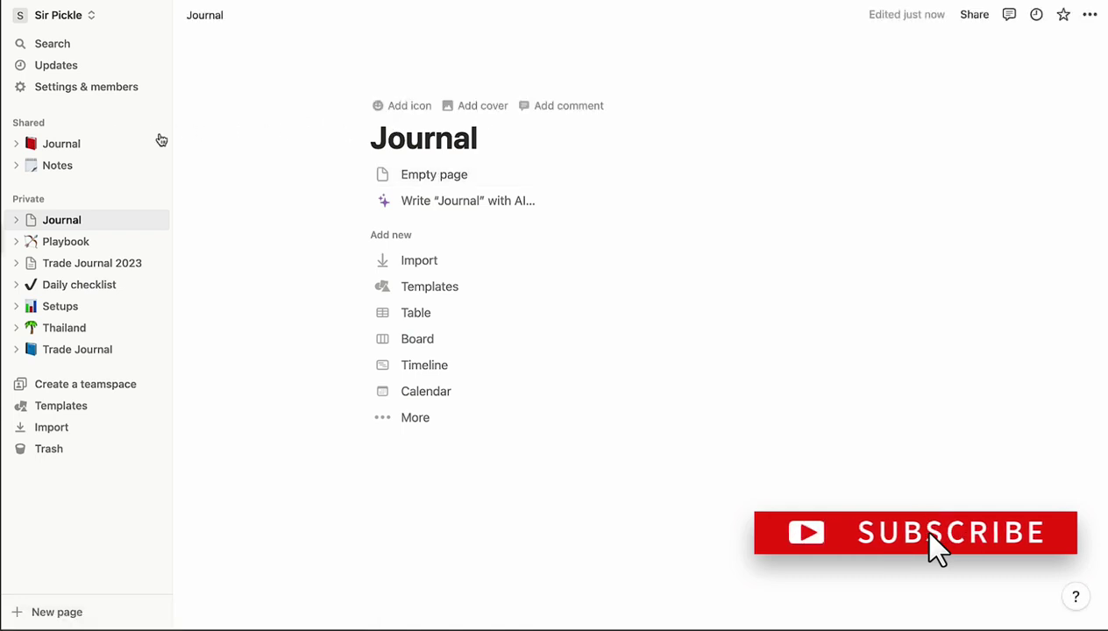
# Step: Give the new Journal page the red book icon and set it up as an empty page
pyautogui.click(396, 109)
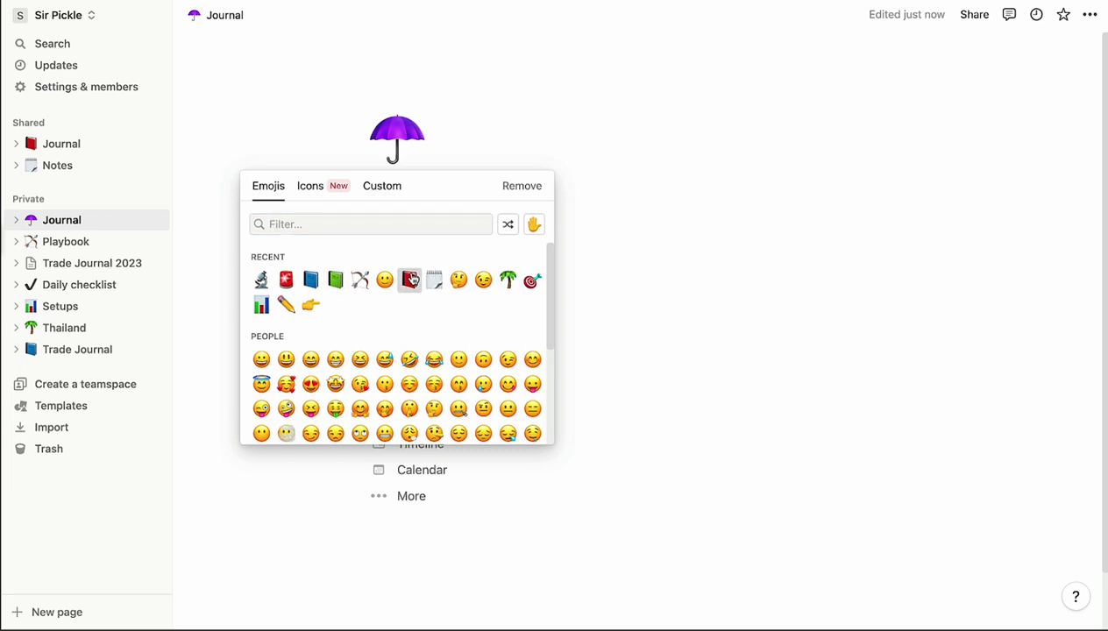
pyautogui.click(410, 281)
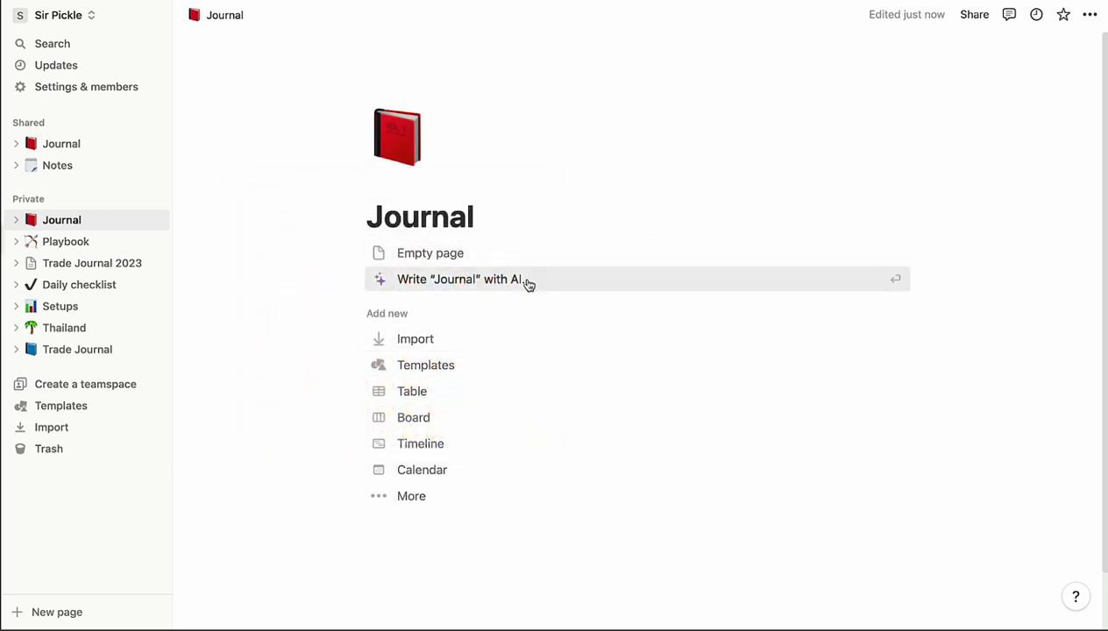
pyautogui.click(442, 256)
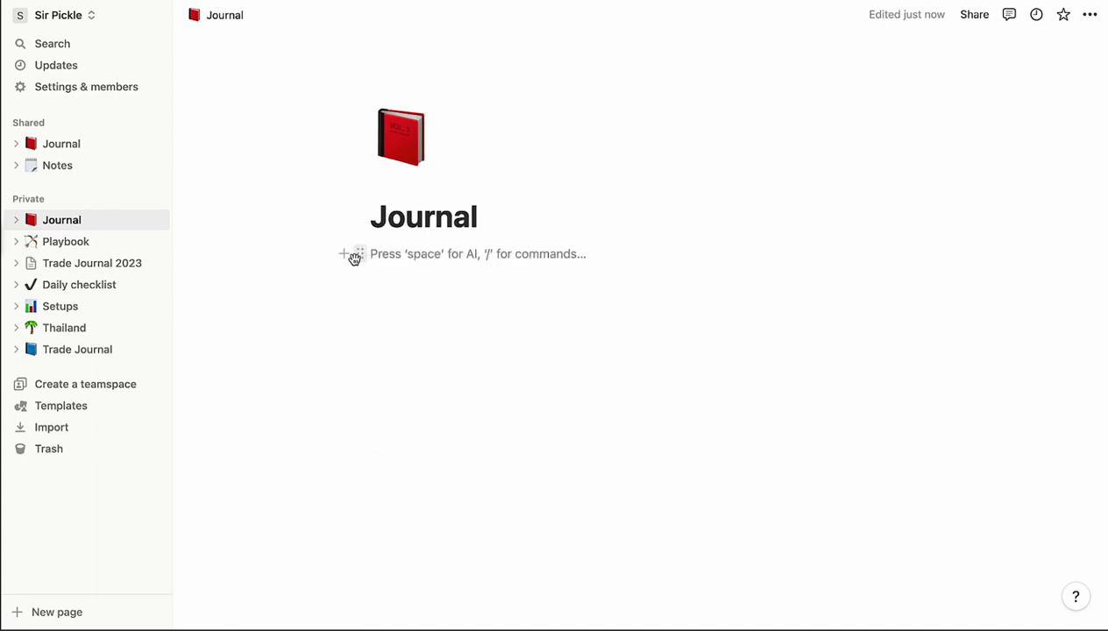
# Step: Embed a sub-page titled "March 2023" in the new Journal page and set it up as an empty page
pyautogui.click(342, 256)
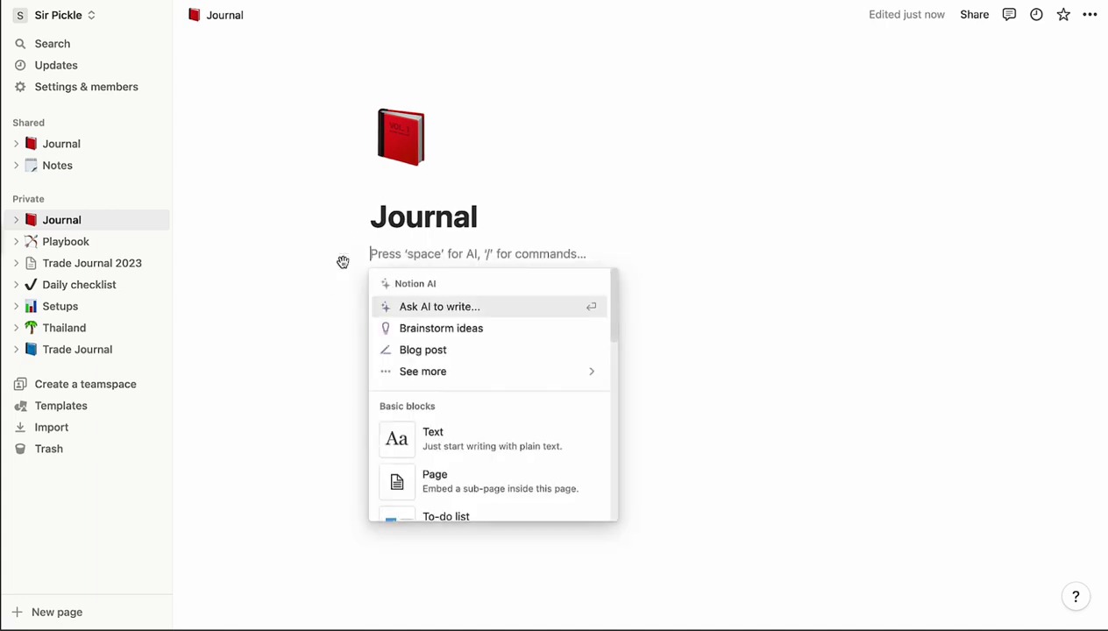
pyautogui.scroll(-1, 496, 442)
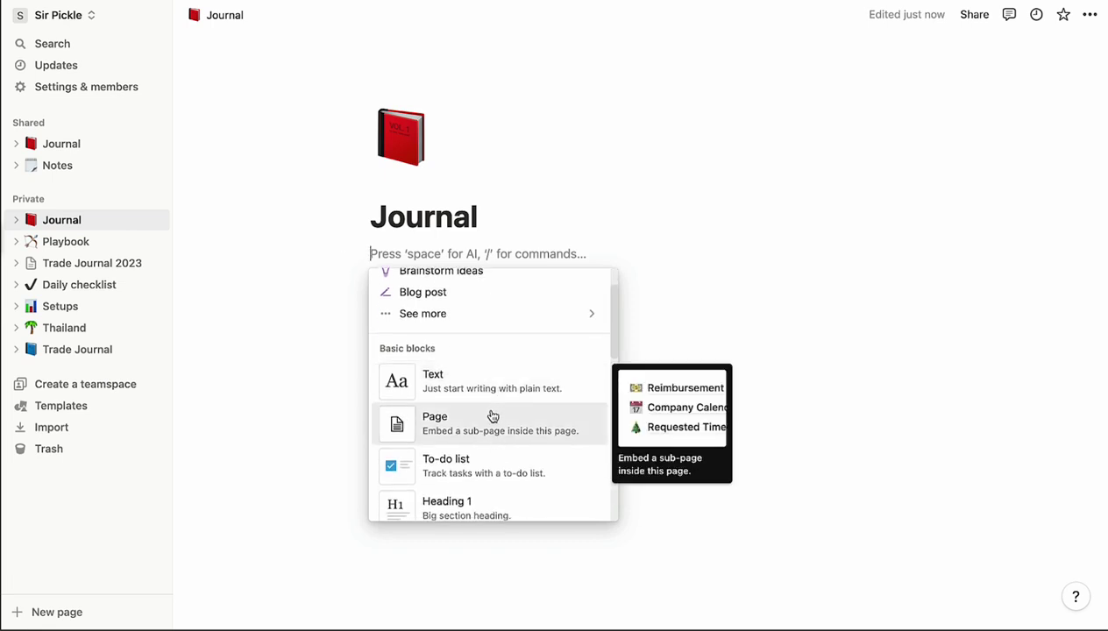
pyautogui.click(477, 422)
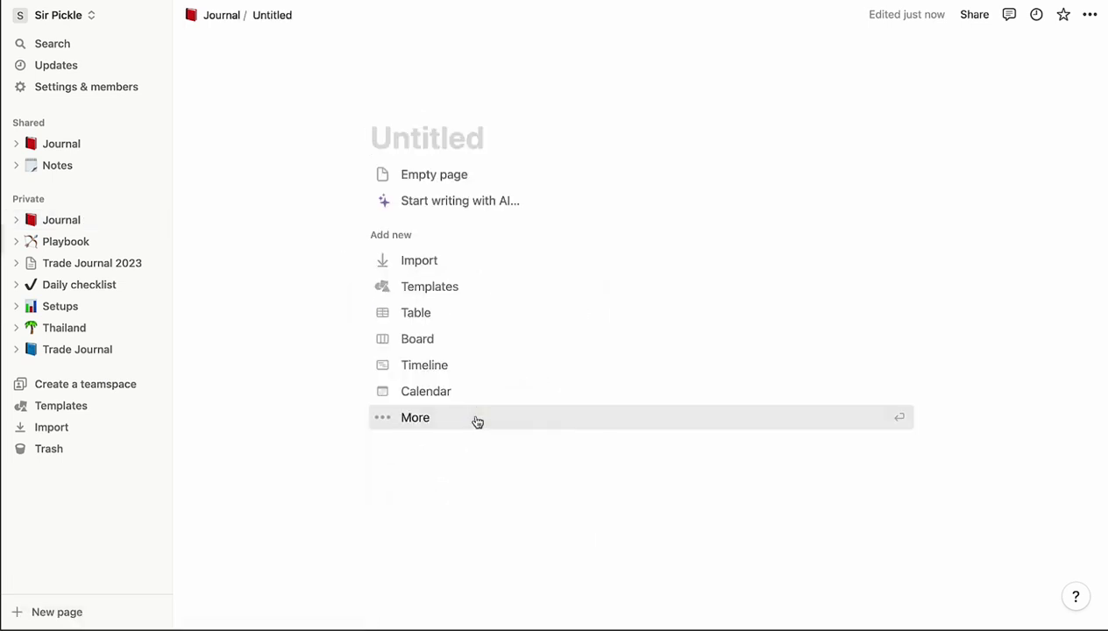
pyautogui.write('Mar')
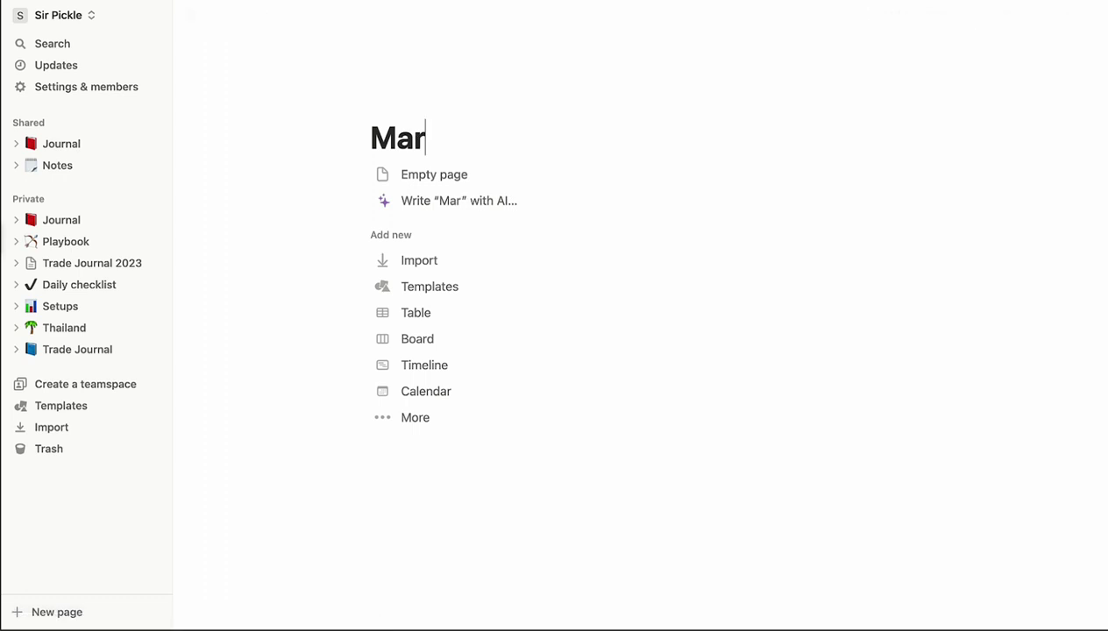
pyautogui.write('ch 2023')
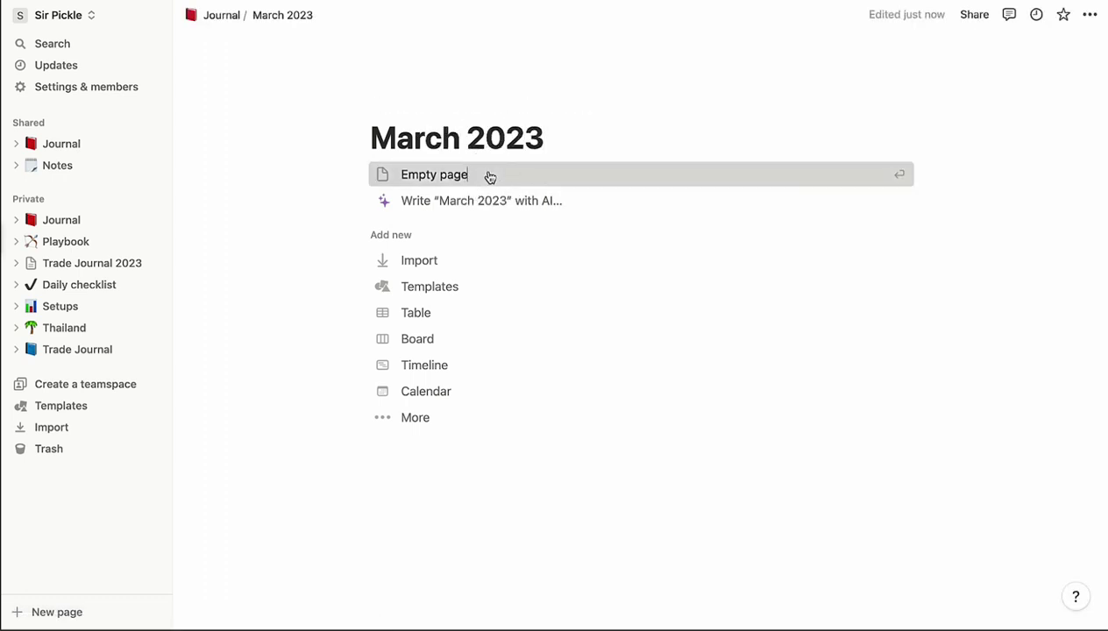
pyautogui.click(490, 177)
# Step: Embed a daily sub-page titled "Tuesday 3-28-23" inside March 2023 and set it up as an empty page
pyautogui.click(343, 180)
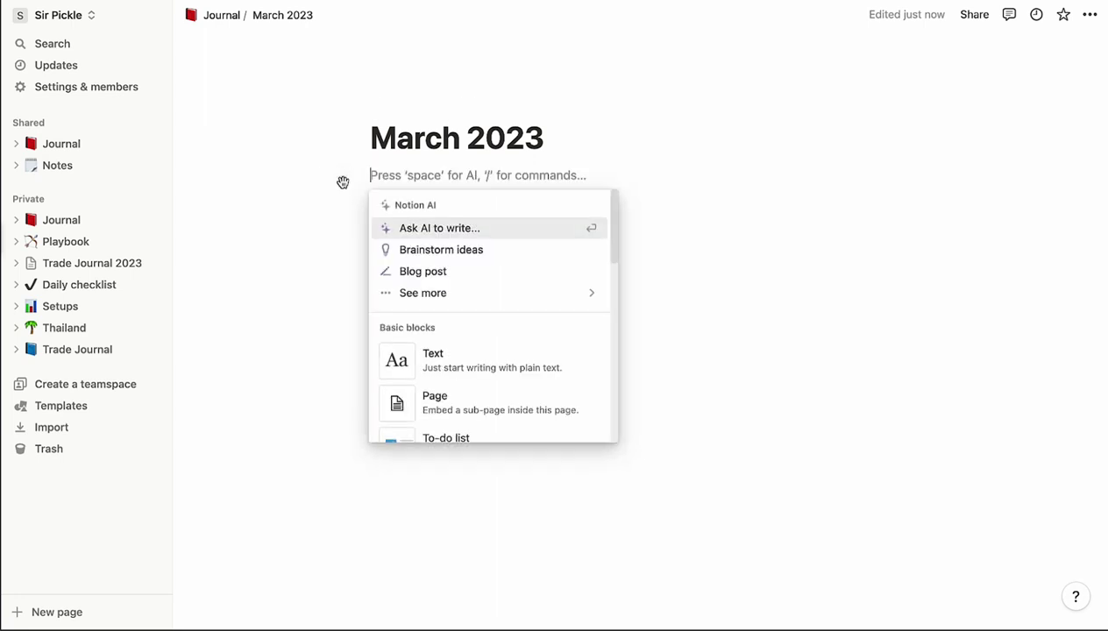
pyautogui.click(434, 401)
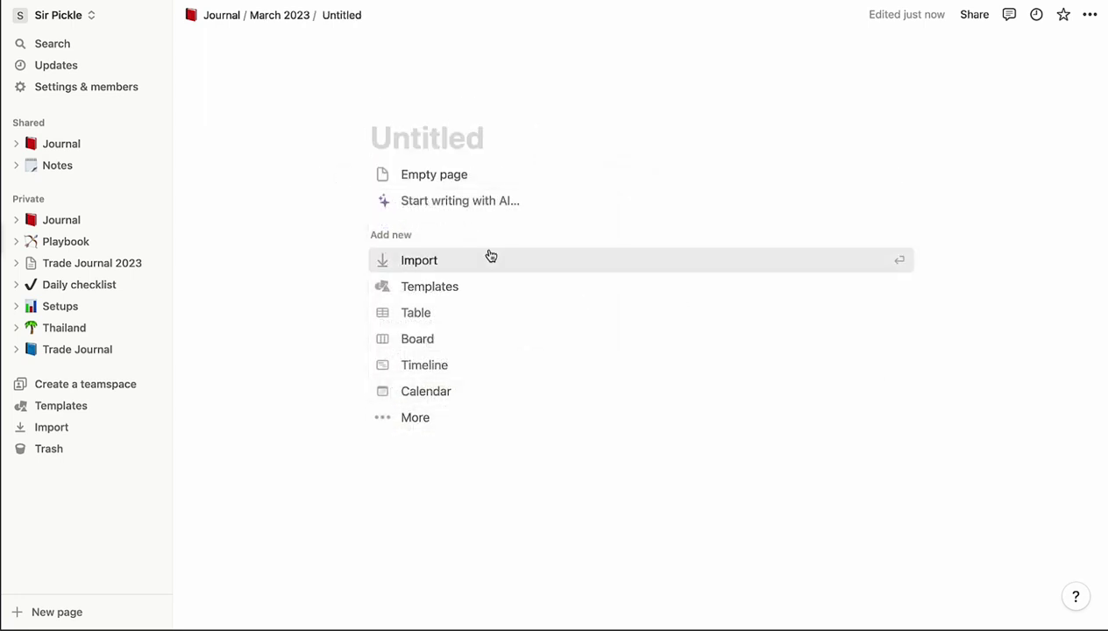
pyautogui.write('T')
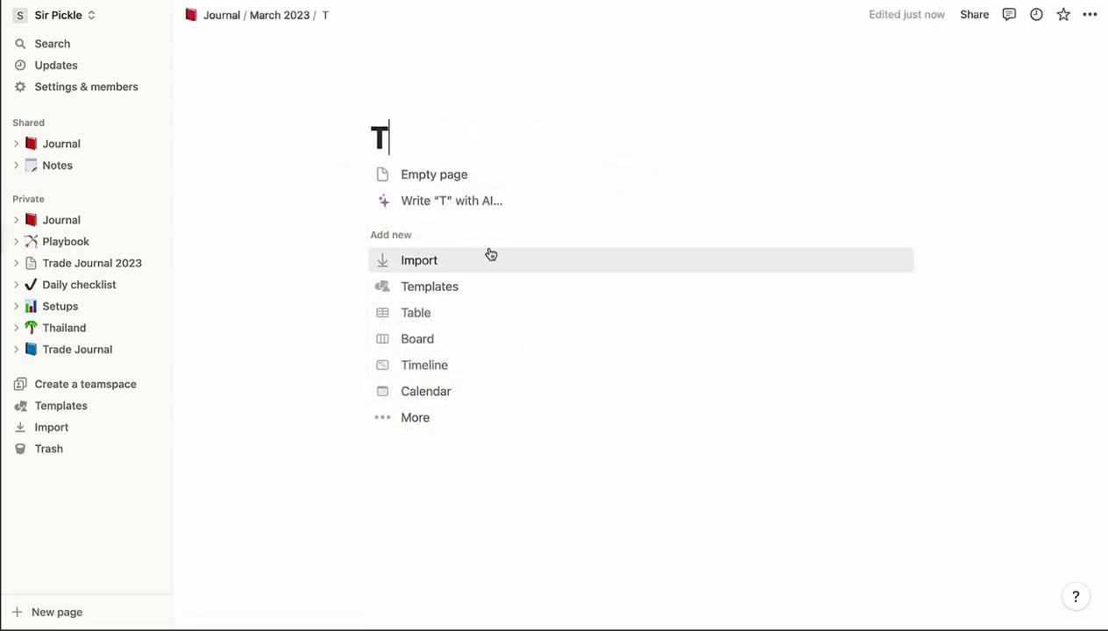
pyautogui.press('BackSpace')
pyautogui.write('Tuesday ')
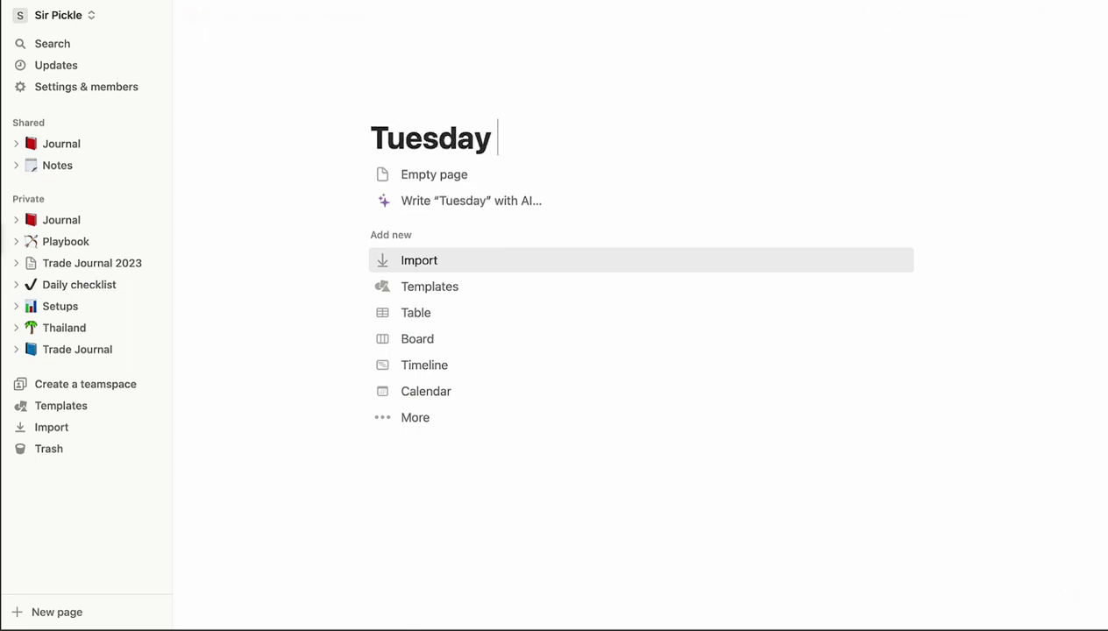
pyautogui.write('3-')
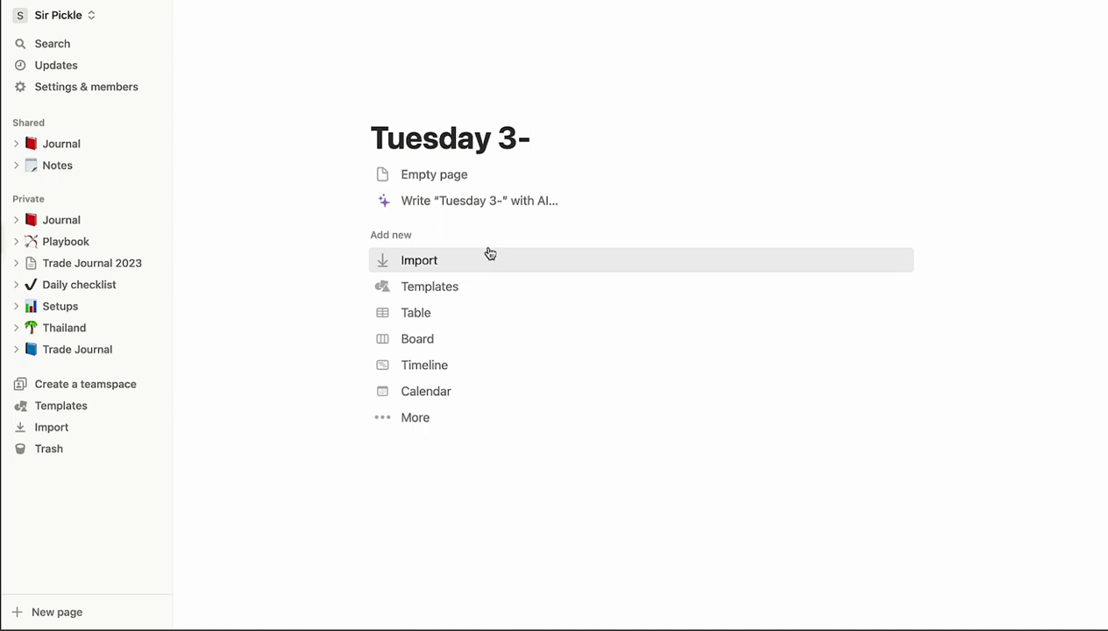
pyautogui.write('28-23')
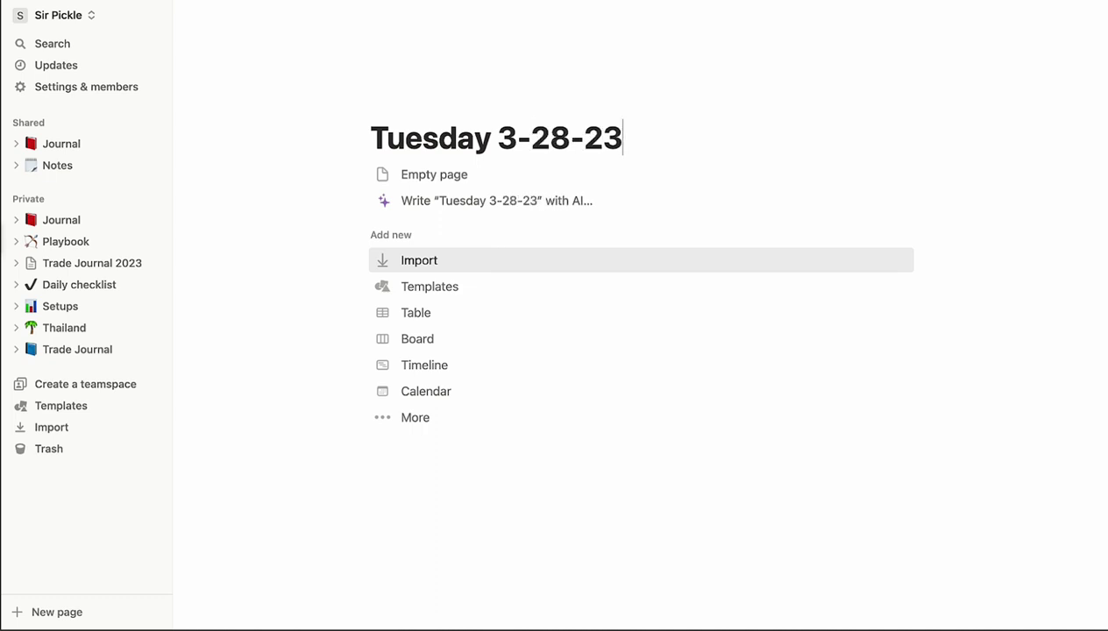
pyautogui.click(482, 174)
# Step: Add a "News:" line to the daily page, with a blank line above it and empty lines below
pyautogui.press('Return')
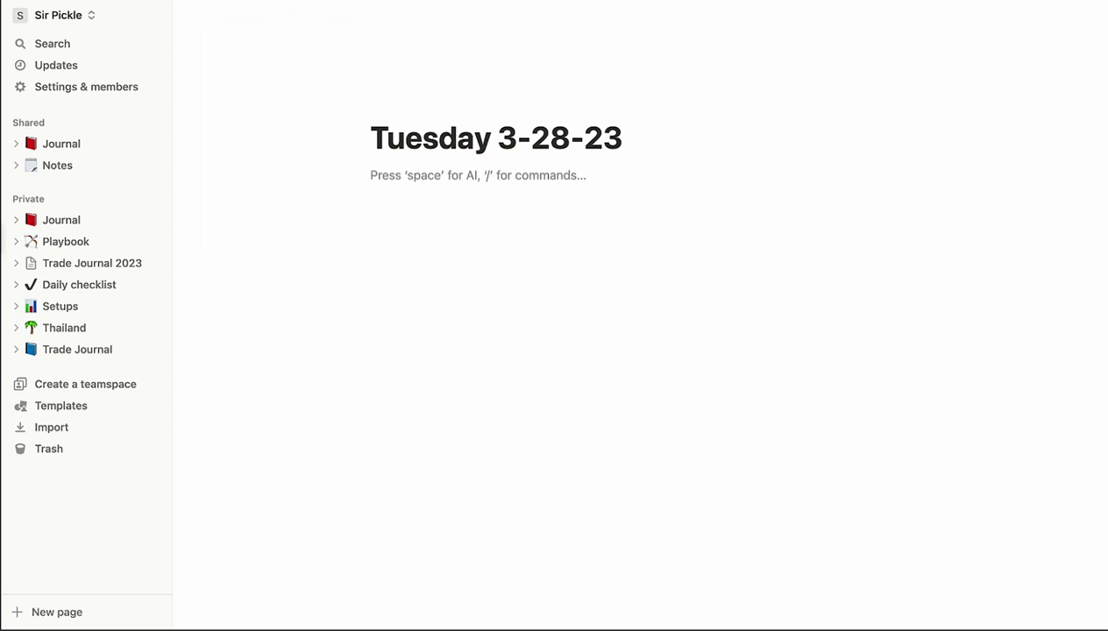
pyautogui.write('News')
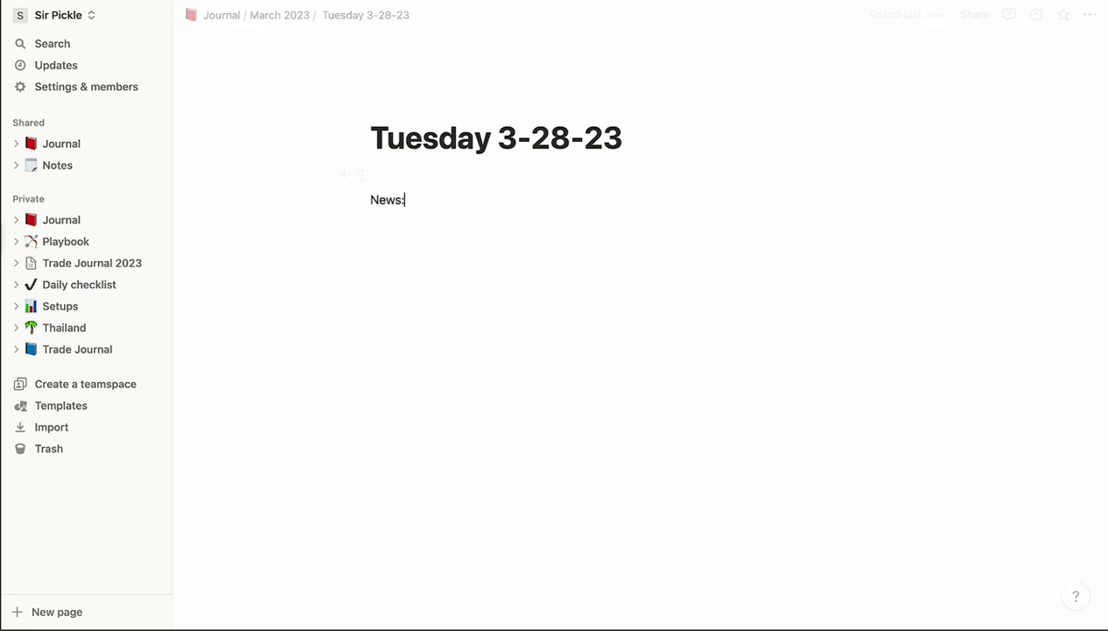
pyautogui.write(':')
pyautogui.press('Return')
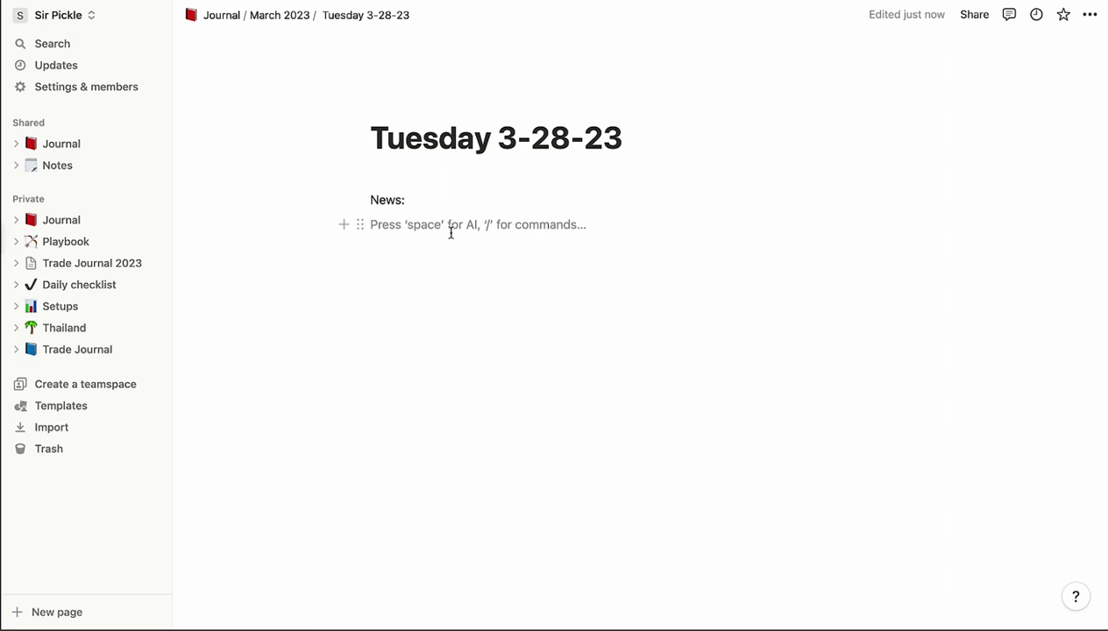
pyautogui.press('Return')
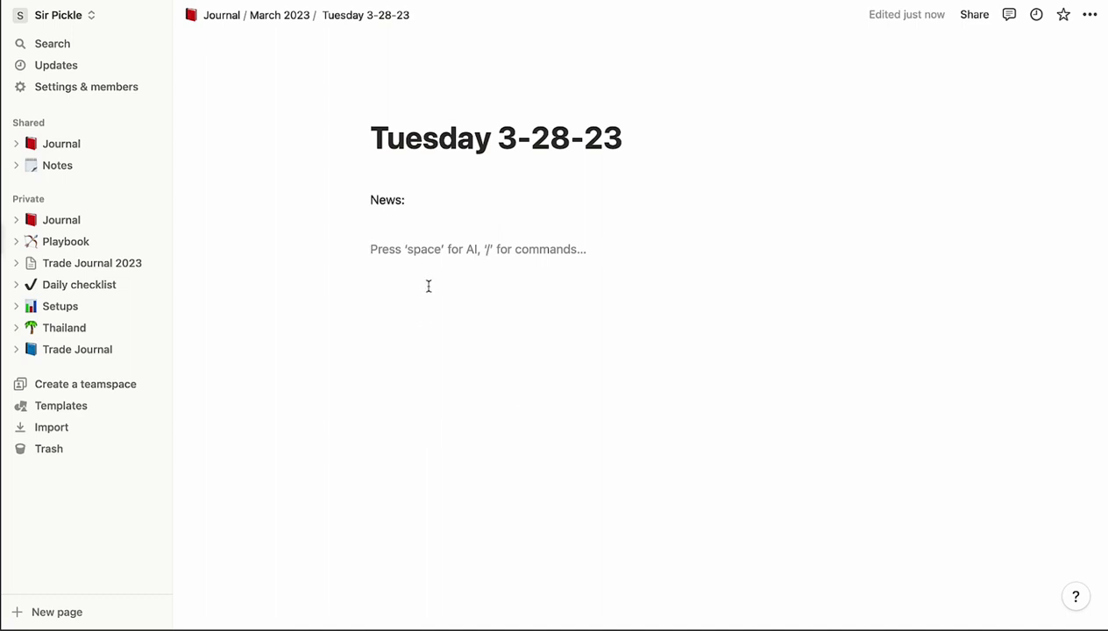
# Step: Go back up to the new Journal page and reopen its March 2023 sub-page
pyautogui.click(286, 15)
pyautogui.click(223, 15)
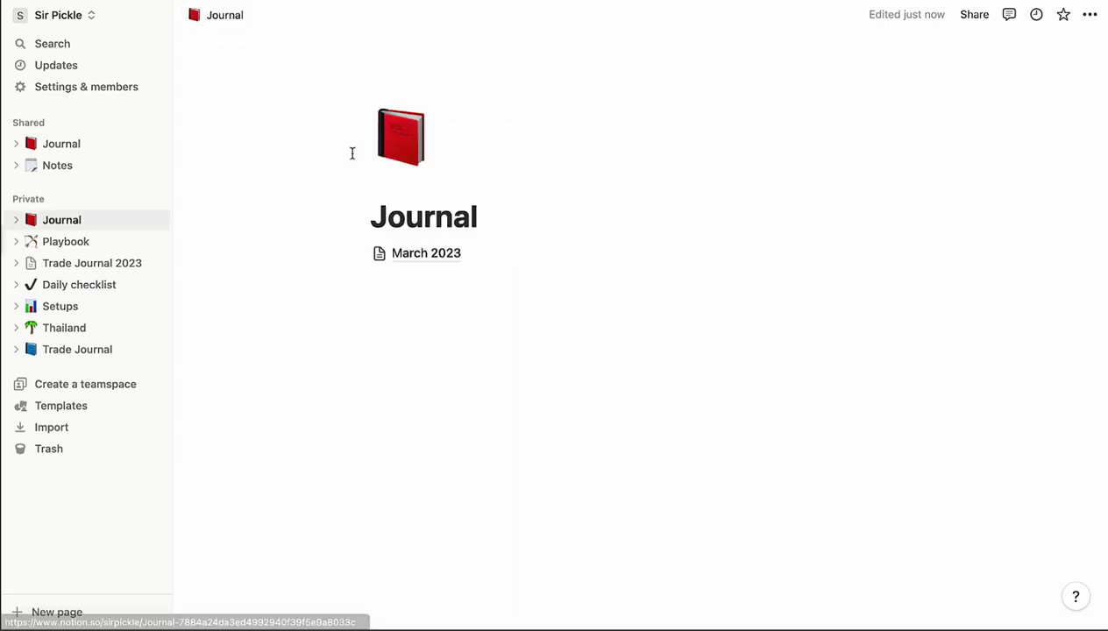
pyautogui.click(429, 255)
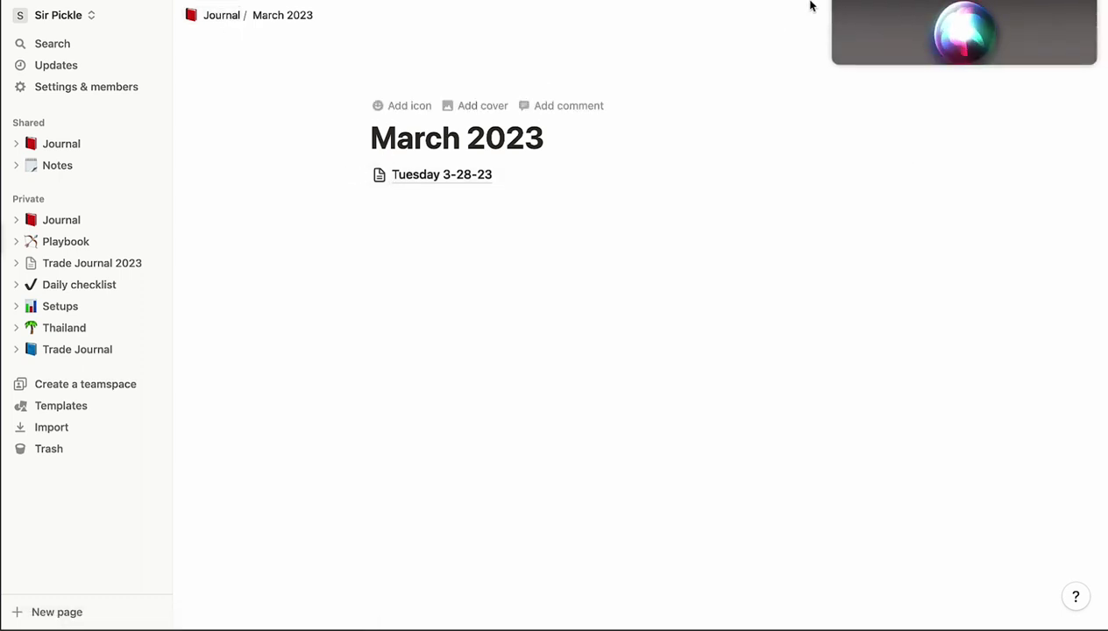
# Step: Color the Tuesday 3-28-23 page link pink and set its icon to the microscope emoji
pyautogui.click(364, 175)
pyautogui.moveTo(274, 275)
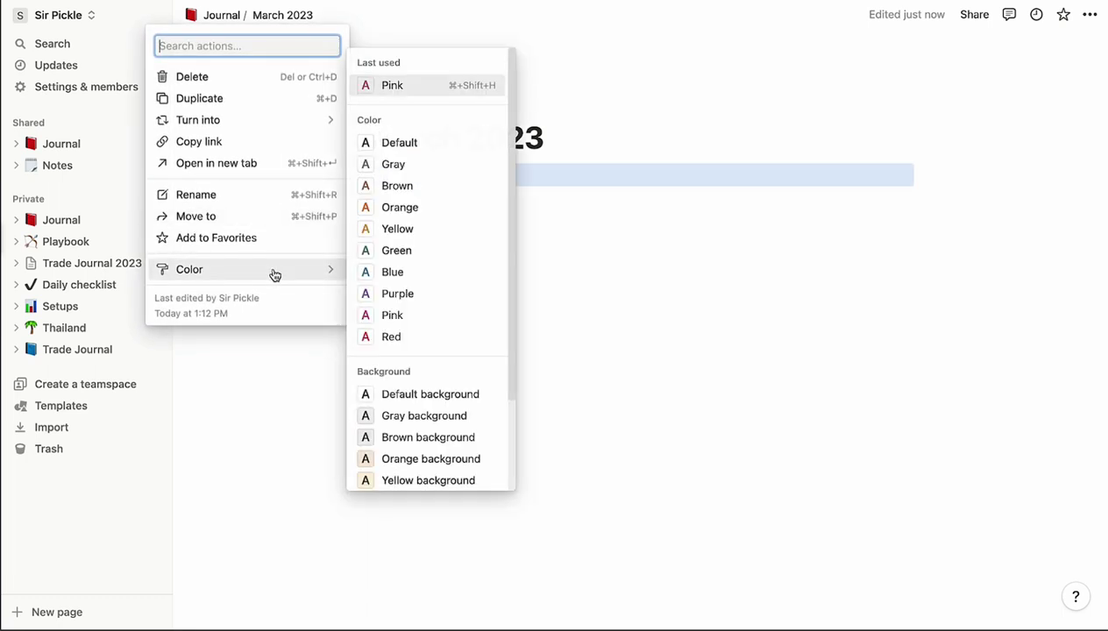
pyautogui.click(412, 318)
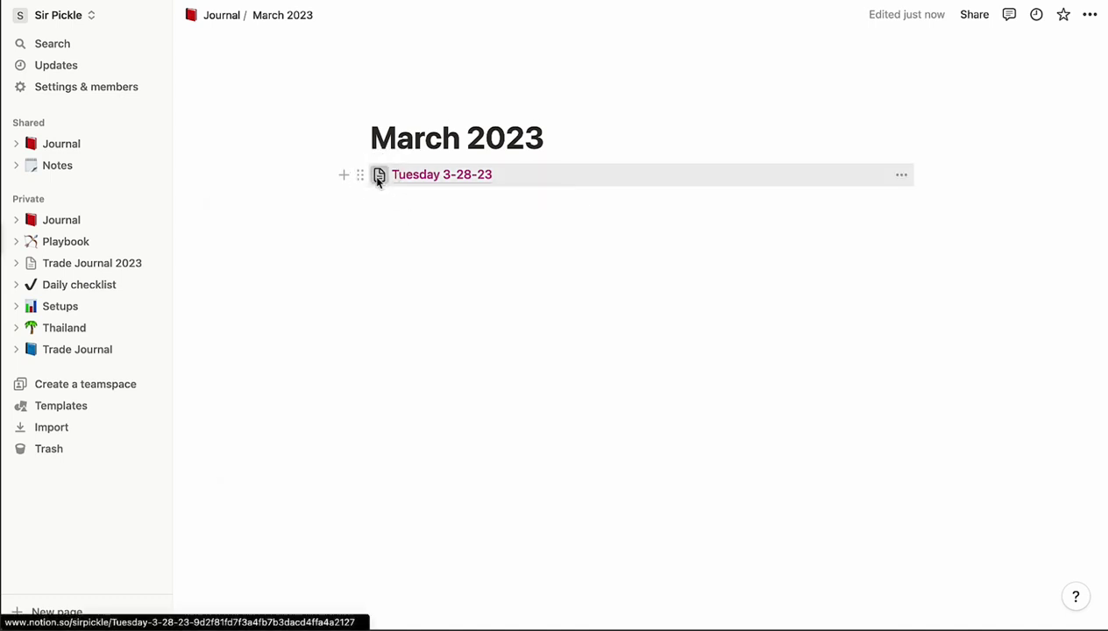
pyautogui.click(378, 176)
pyautogui.click(268, 298)
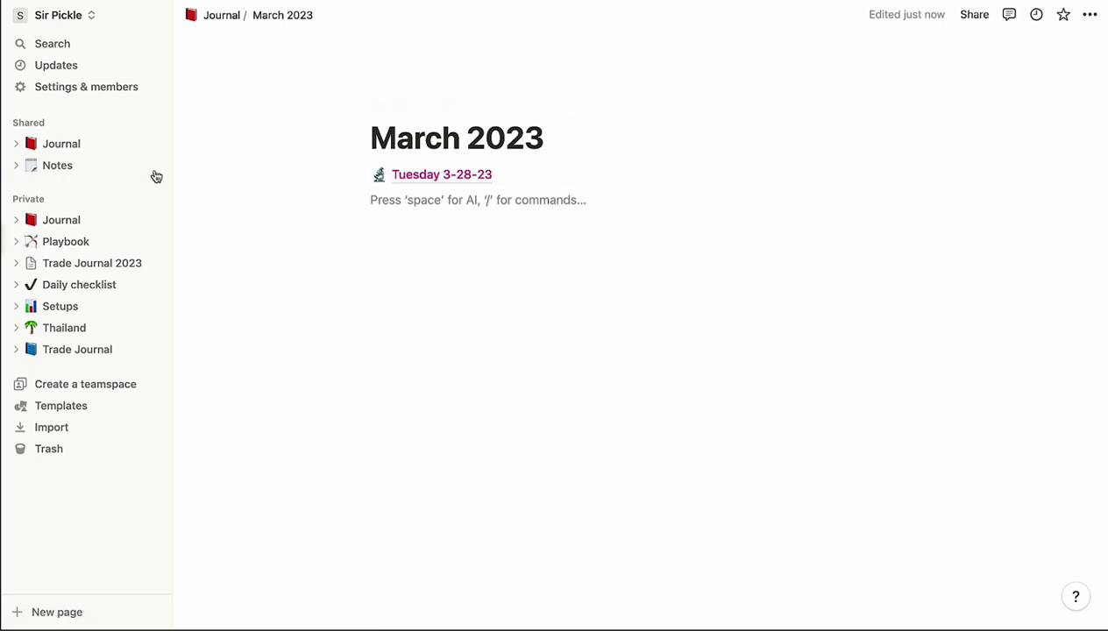
# Step: View the shared Journal's month list, go to the shared Notes page, and open ICT 2023 Mentorship
pyautogui.click(63, 145)
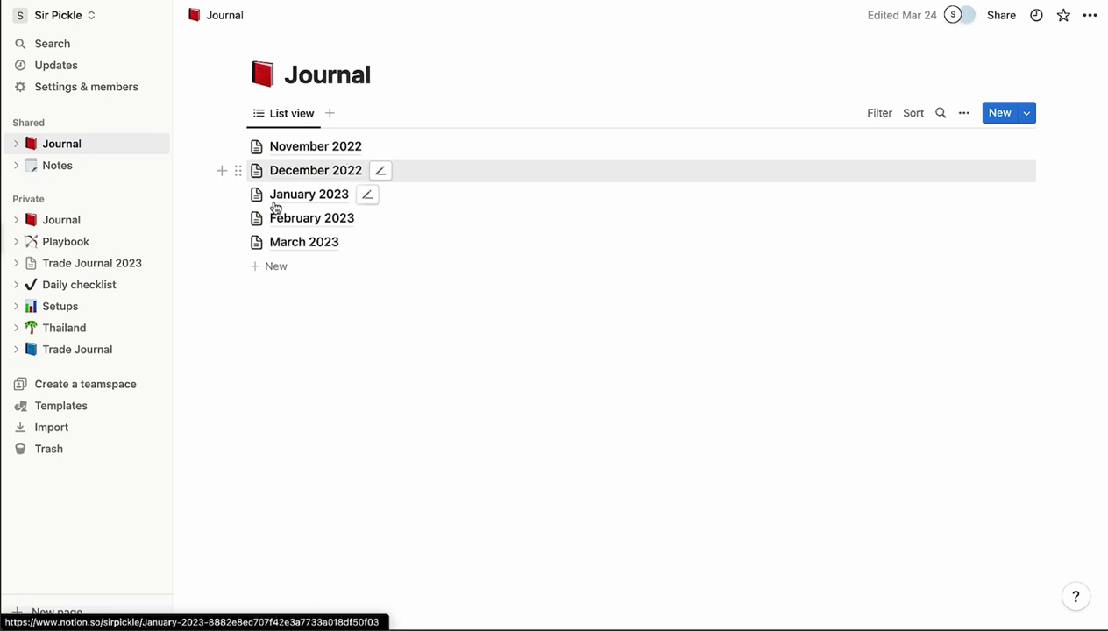
pyautogui.click(56, 166)
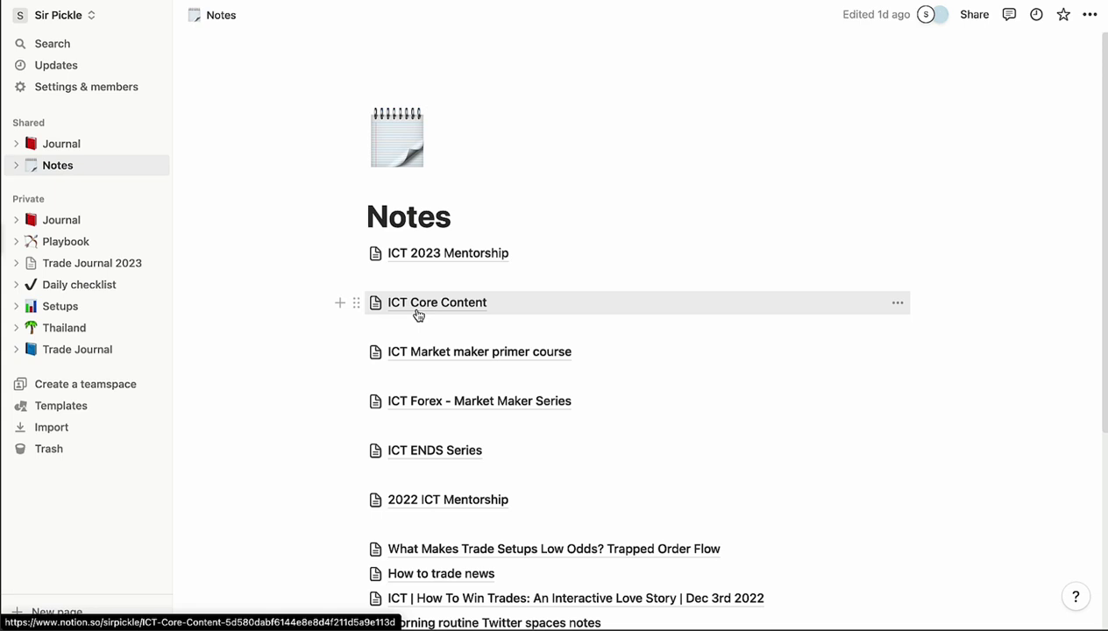
pyautogui.click(456, 255)
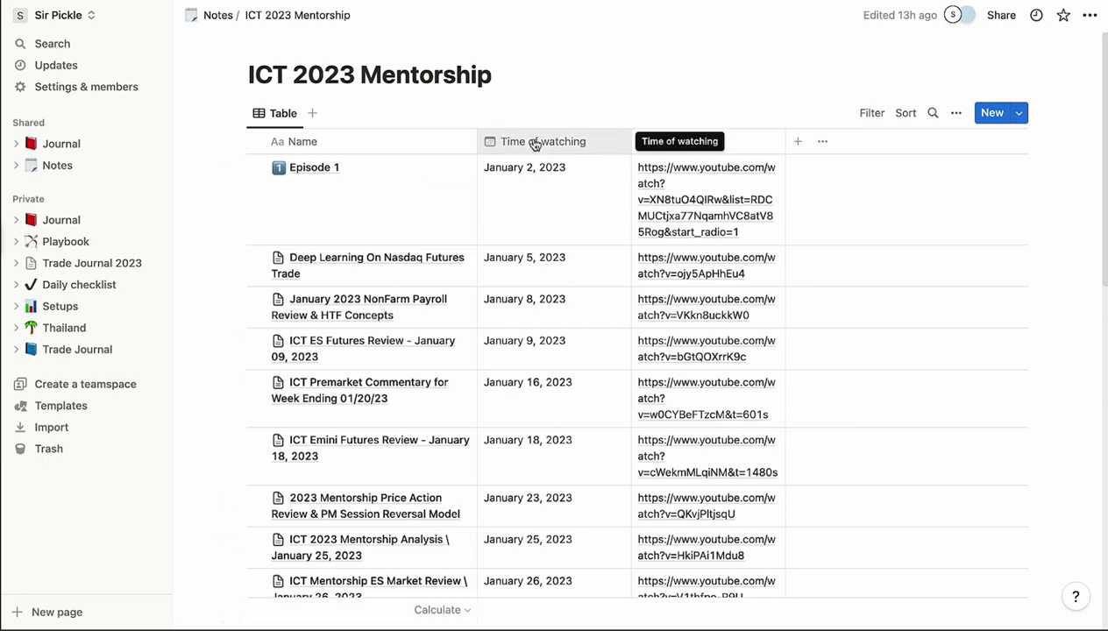
# Step: Look through the ICT 2023 Mentorship table's episode names, watching dates and video URLs from the first entry to the last
pyautogui.scroll(-3, 537, 505)
pyautogui.scroll(-4, 536, 500)
pyautogui.scroll(10, 537, 502)
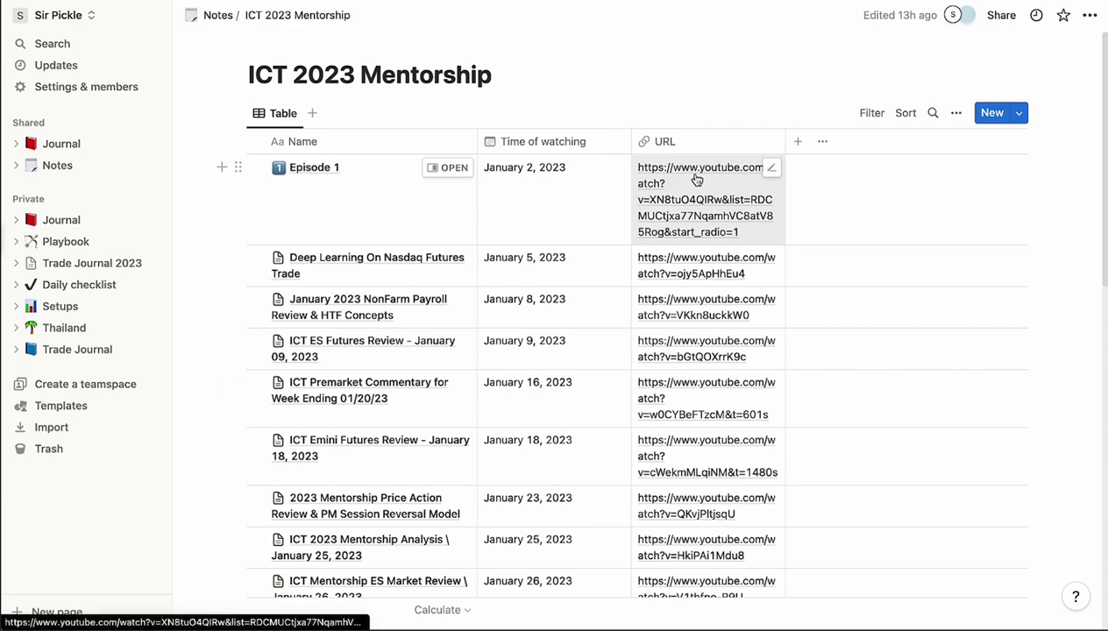
pyautogui.scroll(-10, 697, 179)
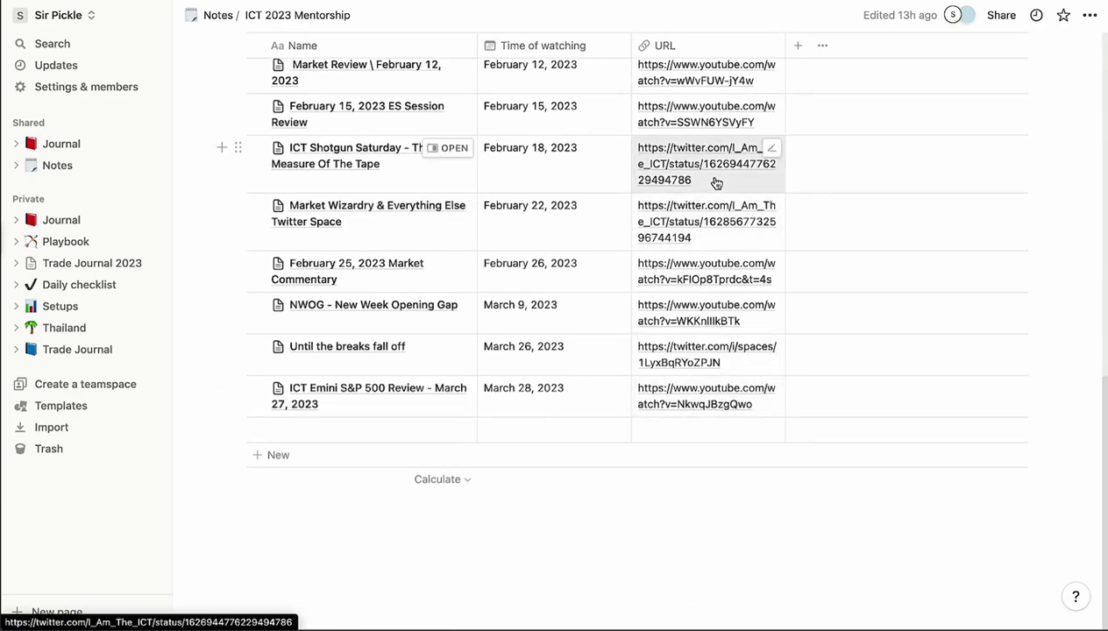
pyautogui.scroll(10, 559, 207)
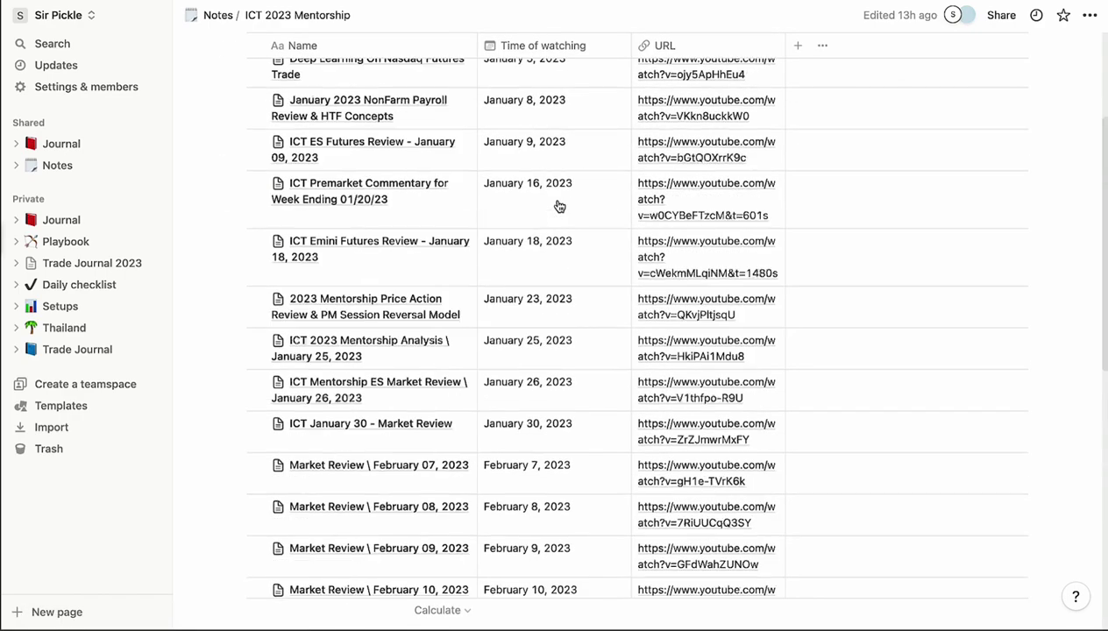
# Step: Open the ICT ES Futures Review - January 09, 2023 entry in side peek and look through its notes and chart images
pyautogui.scroll(-3, 433, 309)
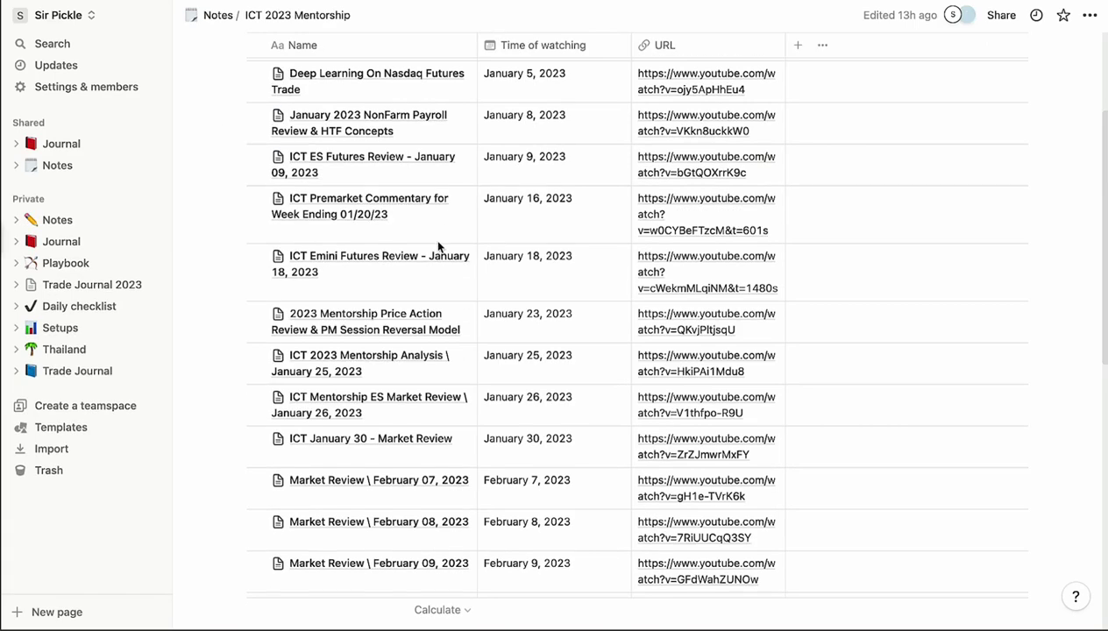
pyautogui.scroll(1, 449, 218)
pyautogui.click(443, 249)
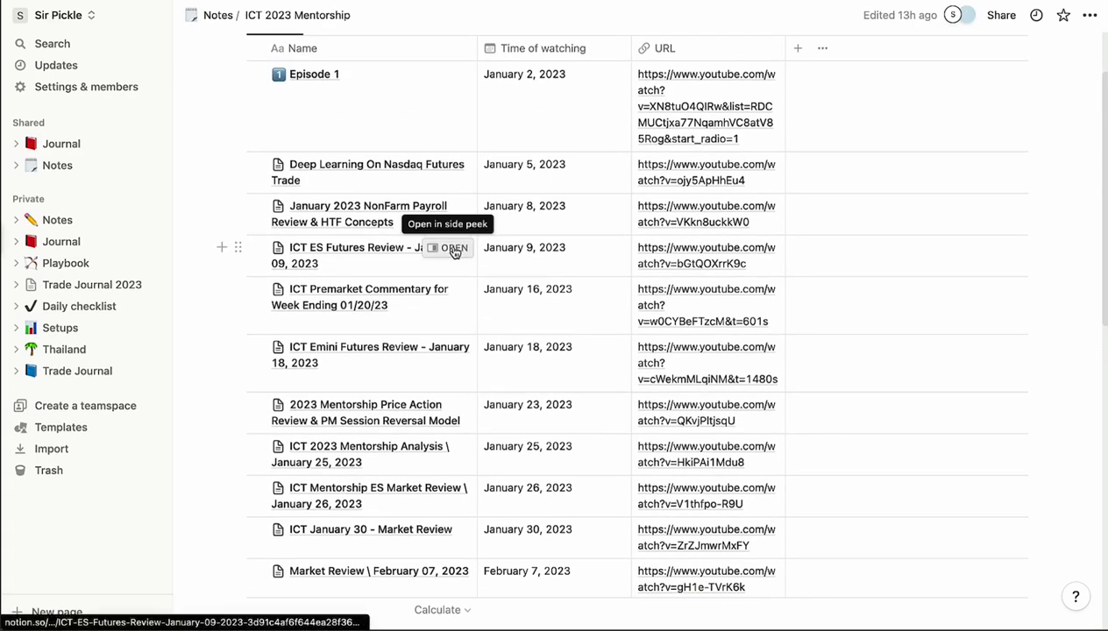
pyautogui.click(452, 249)
pyautogui.scroll(-10, 764, 478)
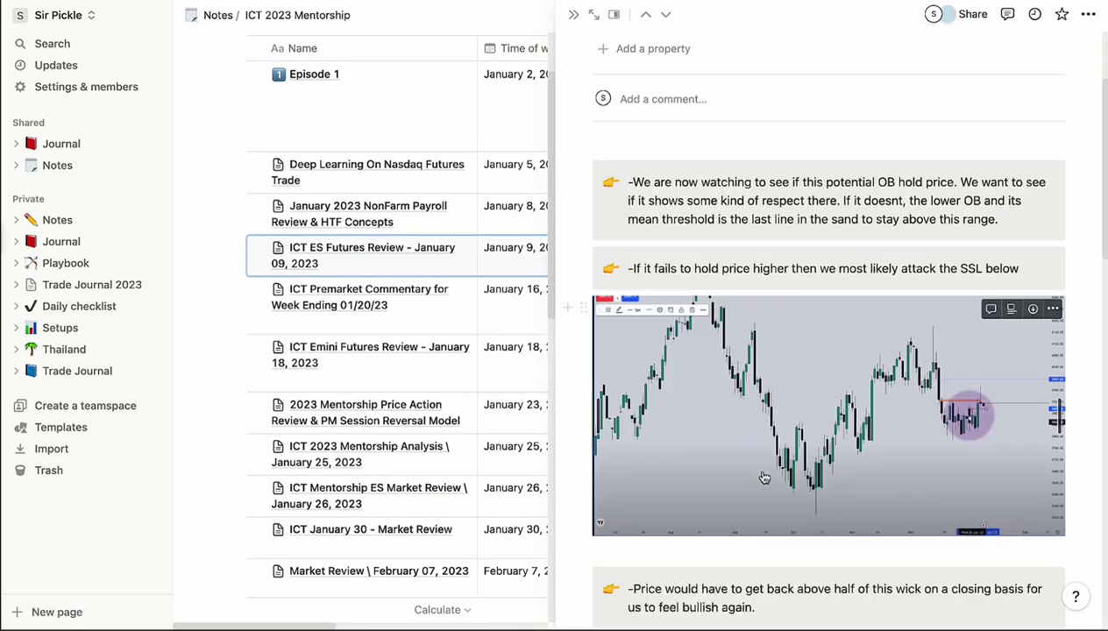
pyautogui.scroll(-5, 764, 477)
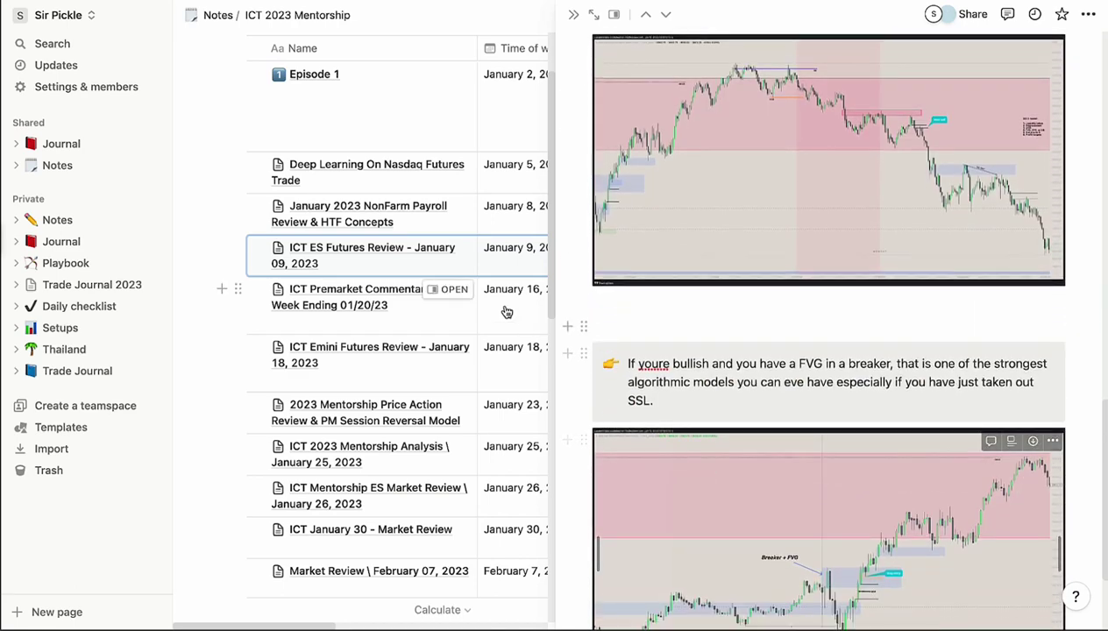
# Step: Look through the ICT Emini Futures Review - January 18, 2023 notes, close them and return to the first table entry
pyautogui.click(452, 347)
pyautogui.scroll(-10, 623, 368)
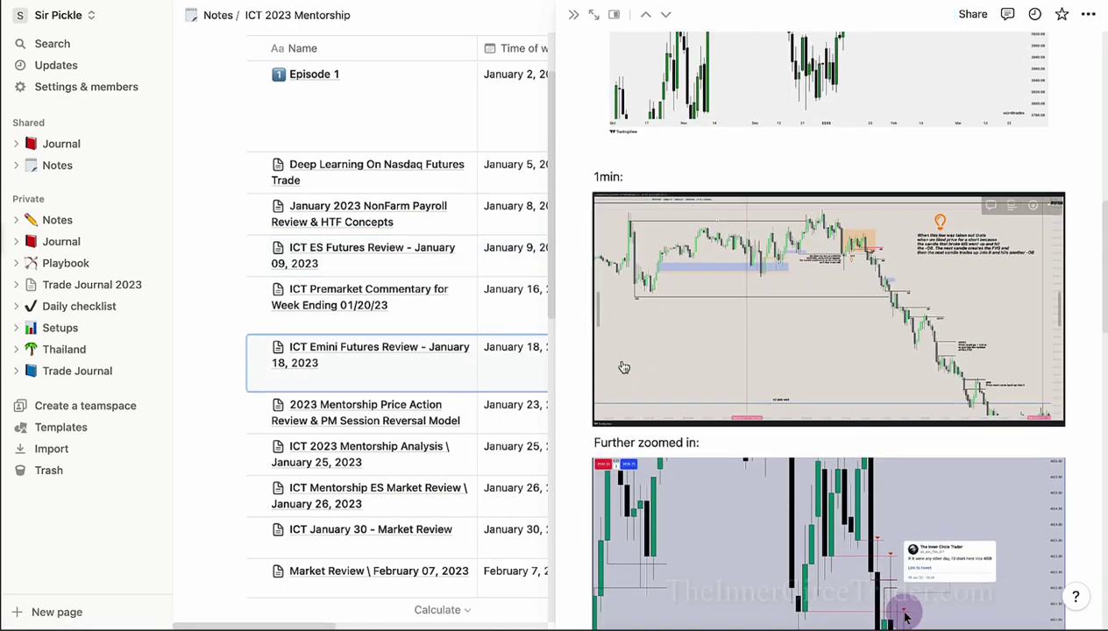
pyautogui.scroll(-8, 623, 367)
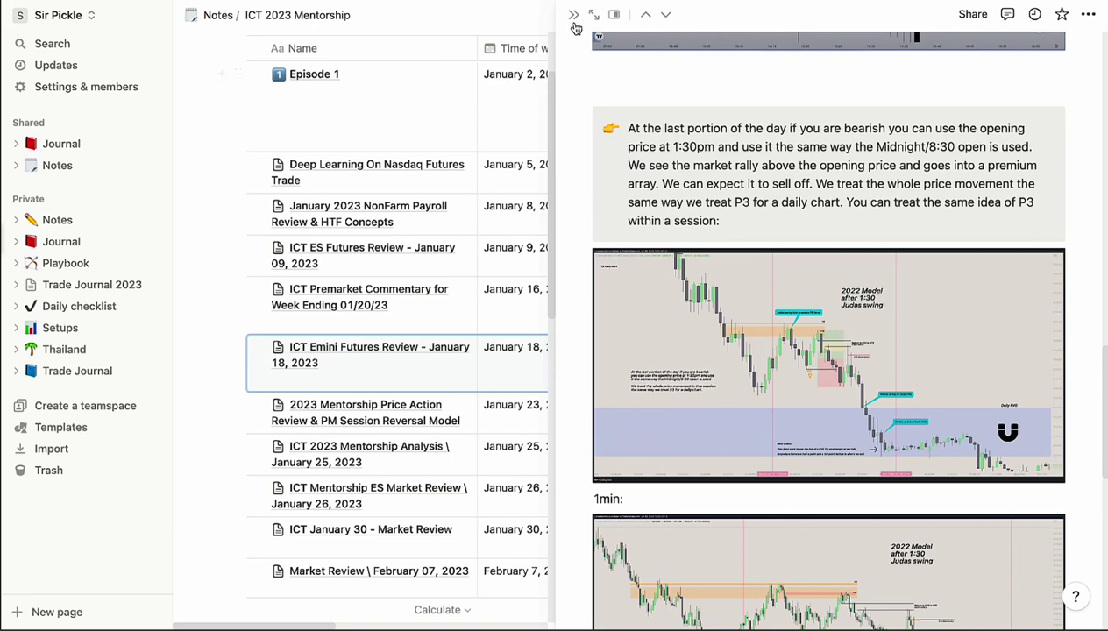
pyautogui.click(573, 15)
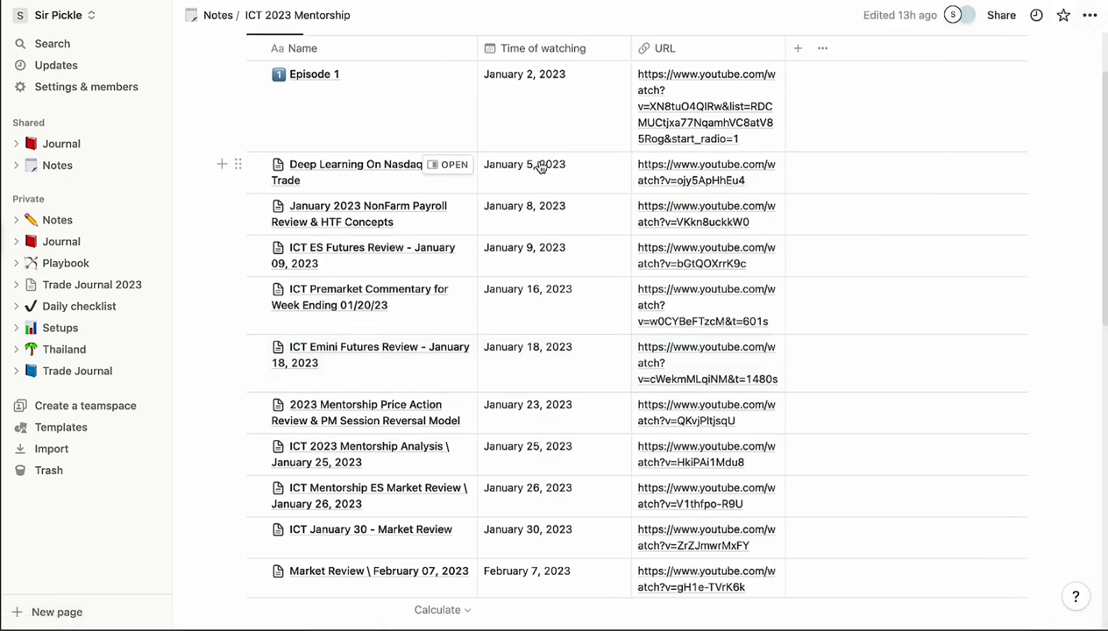
pyautogui.scroll(-3, 533, 290)
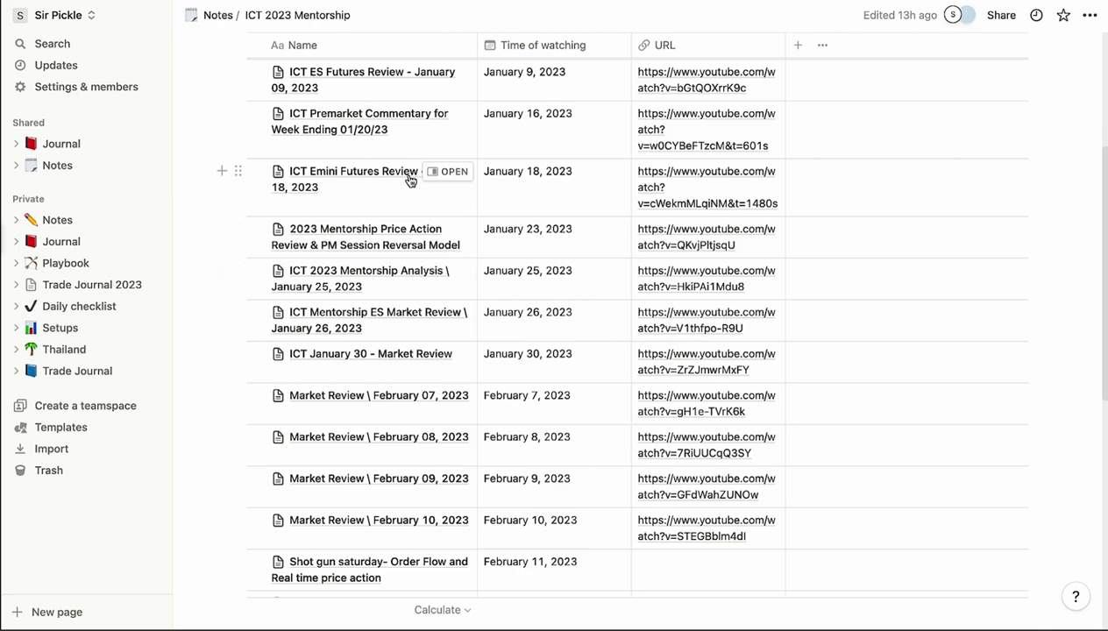
pyautogui.scroll(5, 409, 167)
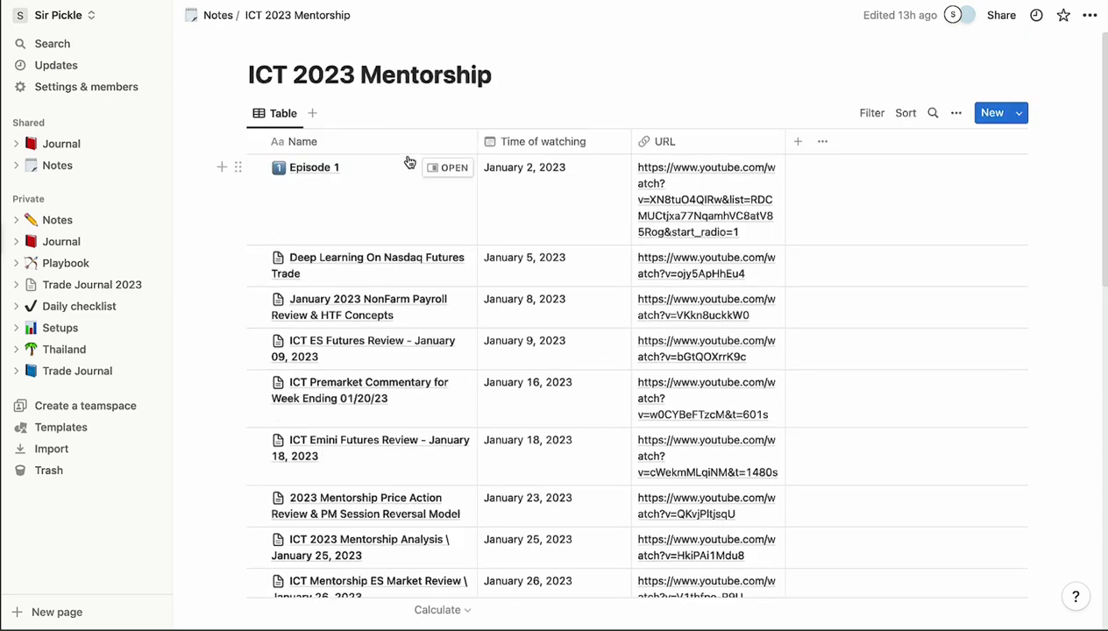
# Step: Open ICT Core Content from the shared Notes page, look through the Core Content- Month 2 table, and return to the month list
pyautogui.click(217, 15)
pyautogui.click(445, 308)
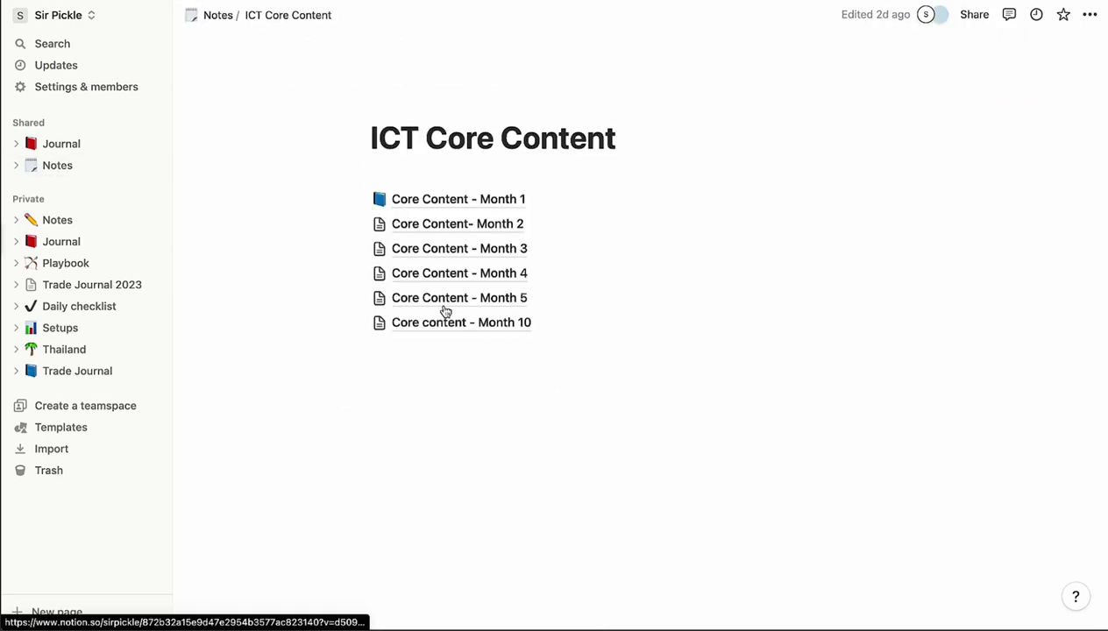
pyautogui.click(489, 226)
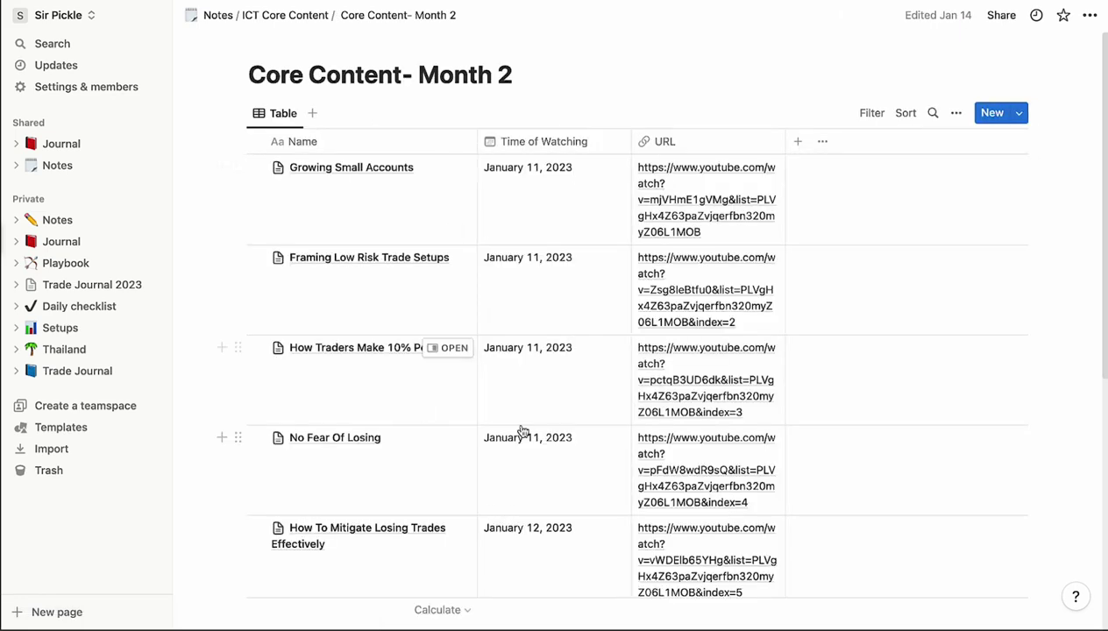
pyautogui.scroll(-5, 520, 431)
pyautogui.scroll(5, 520, 430)
pyautogui.click(262, 15)
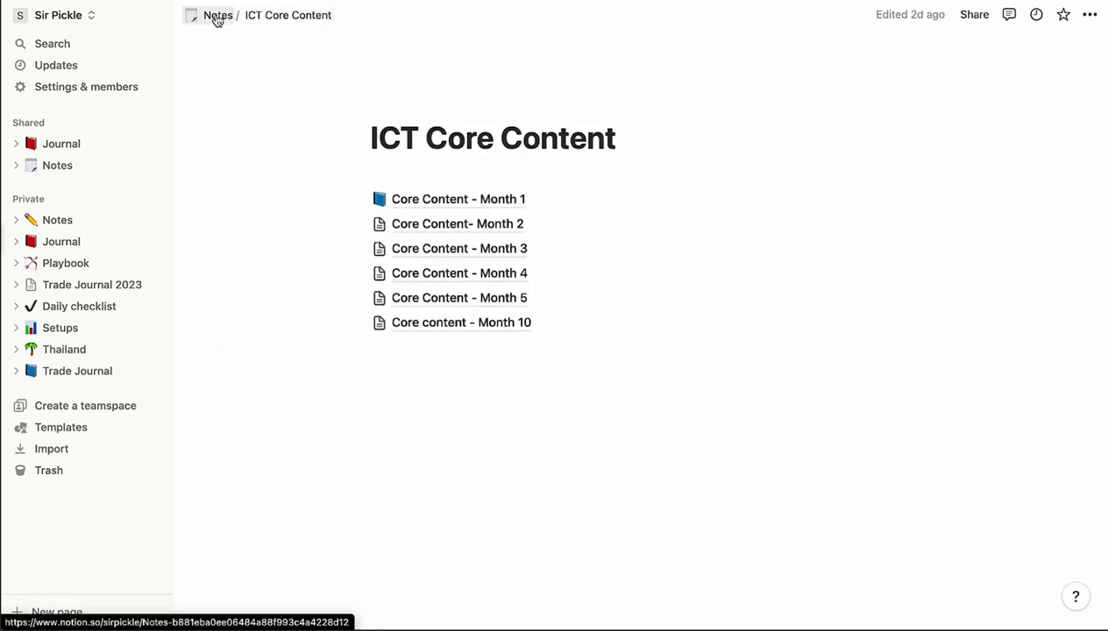
# Step: Look through the ICT Market maker primer course table from the shared Notes page and return to Notes
pyautogui.click(217, 15)
pyautogui.click(489, 364)
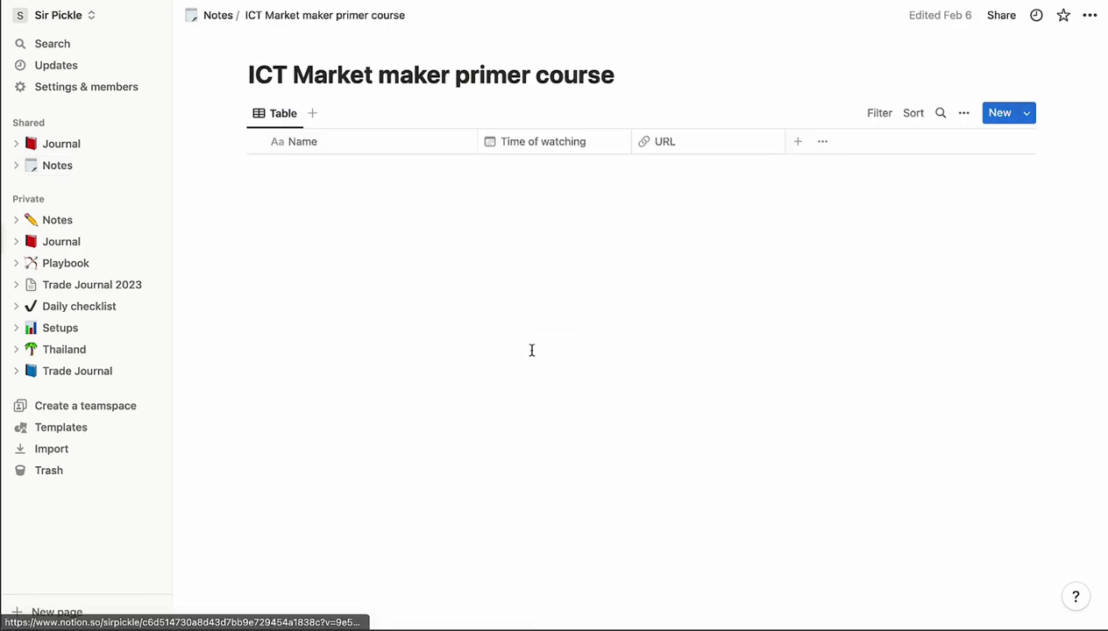
pyautogui.scroll(-5, 536, 354)
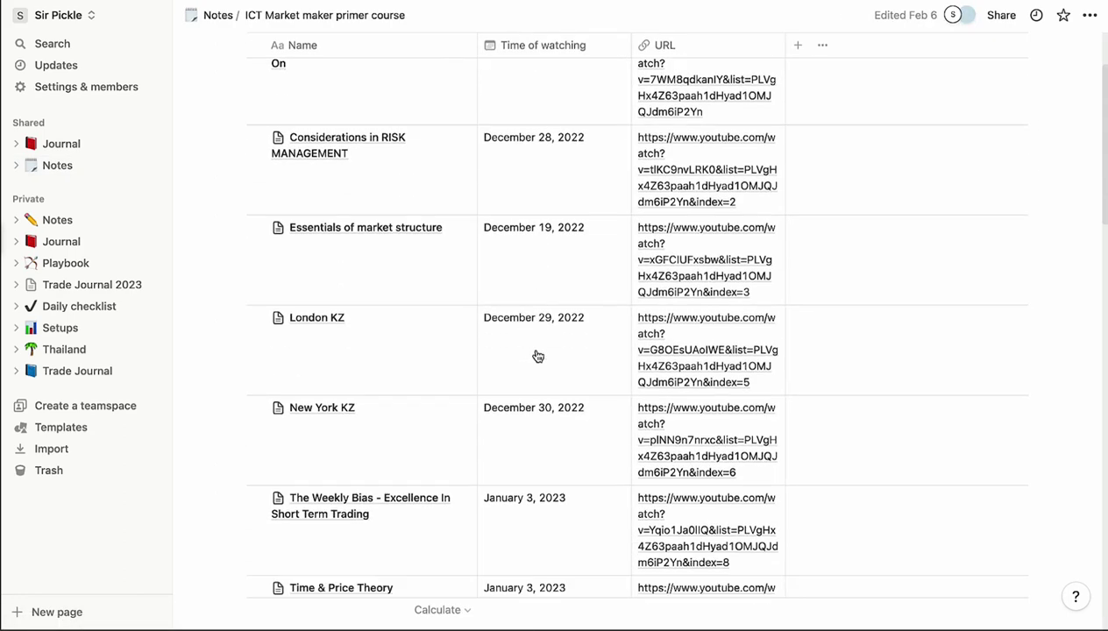
pyautogui.scroll(5, 476, 354)
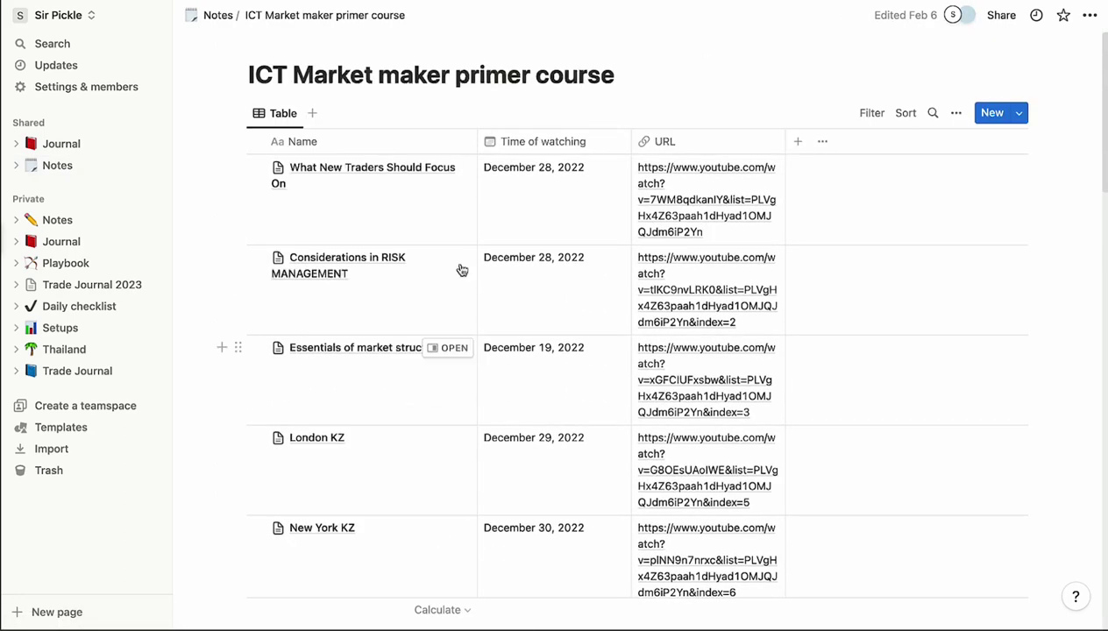
pyautogui.click(219, 15)
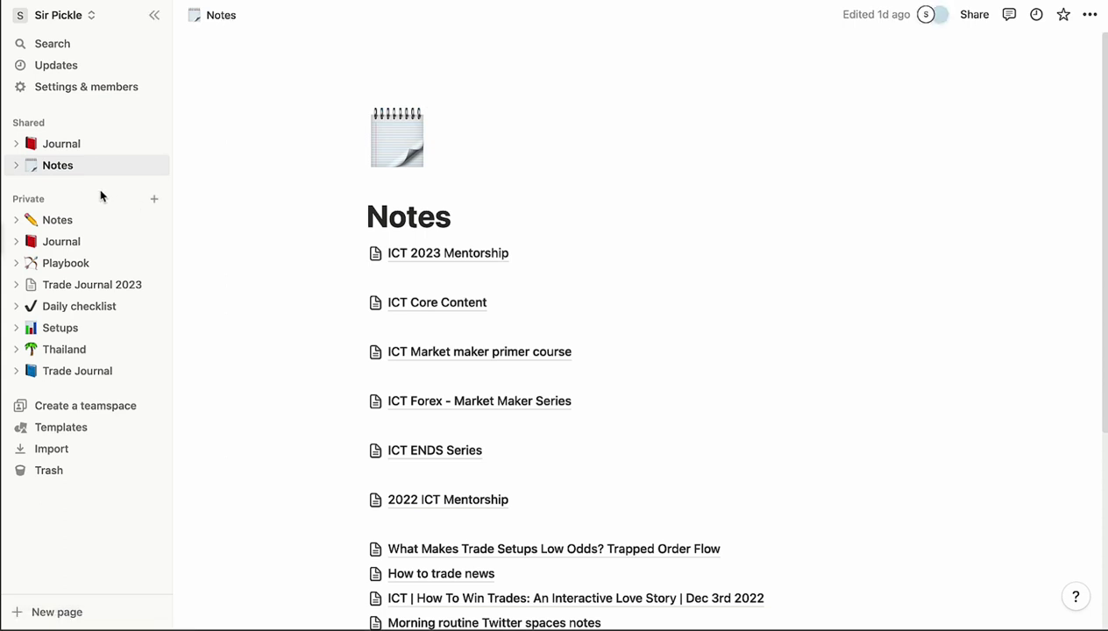
# Step: Create a private page titled "NOtes" with a pencil icon and make it a table backed by a new database
pyautogui.click(151, 199)
pyautogui.write('NOtes')
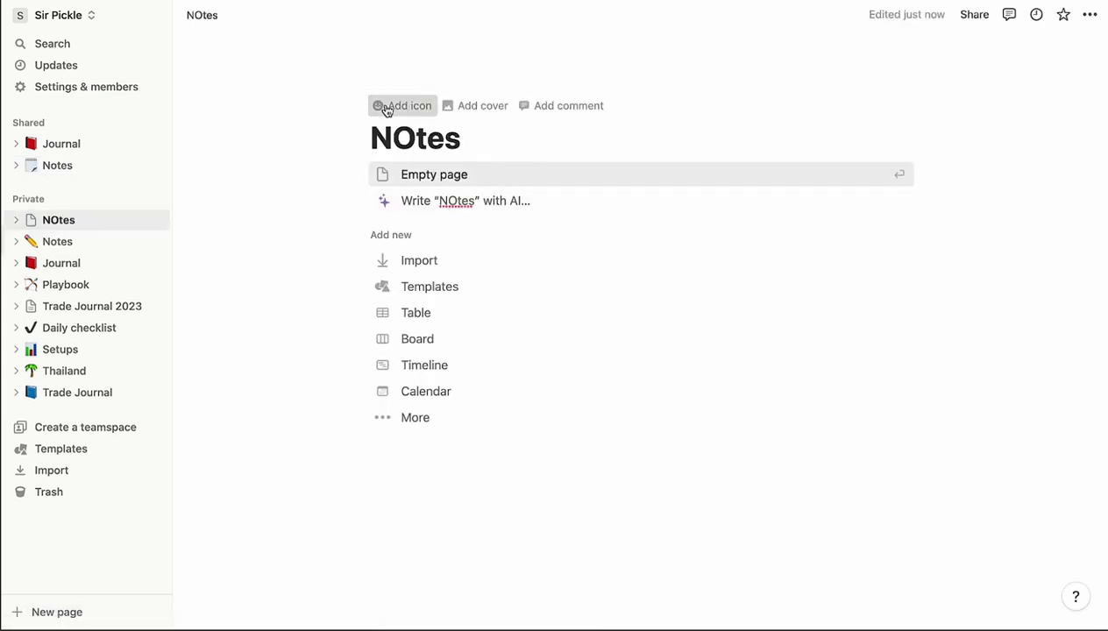
pyautogui.click(383, 104)
pyautogui.click(262, 279)
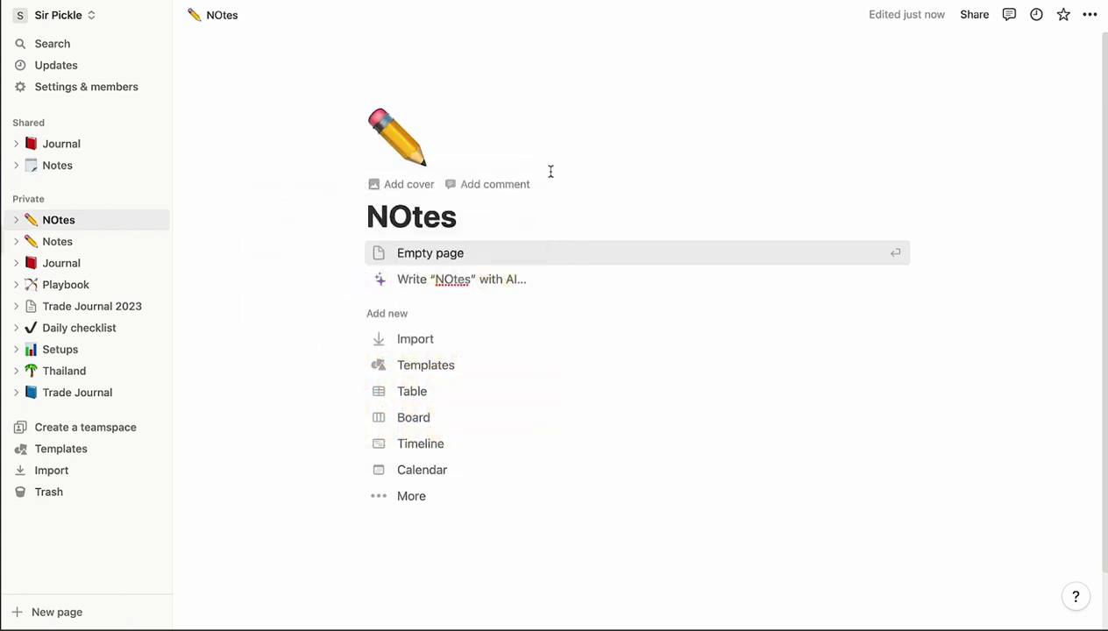
pyautogui.click(420, 391)
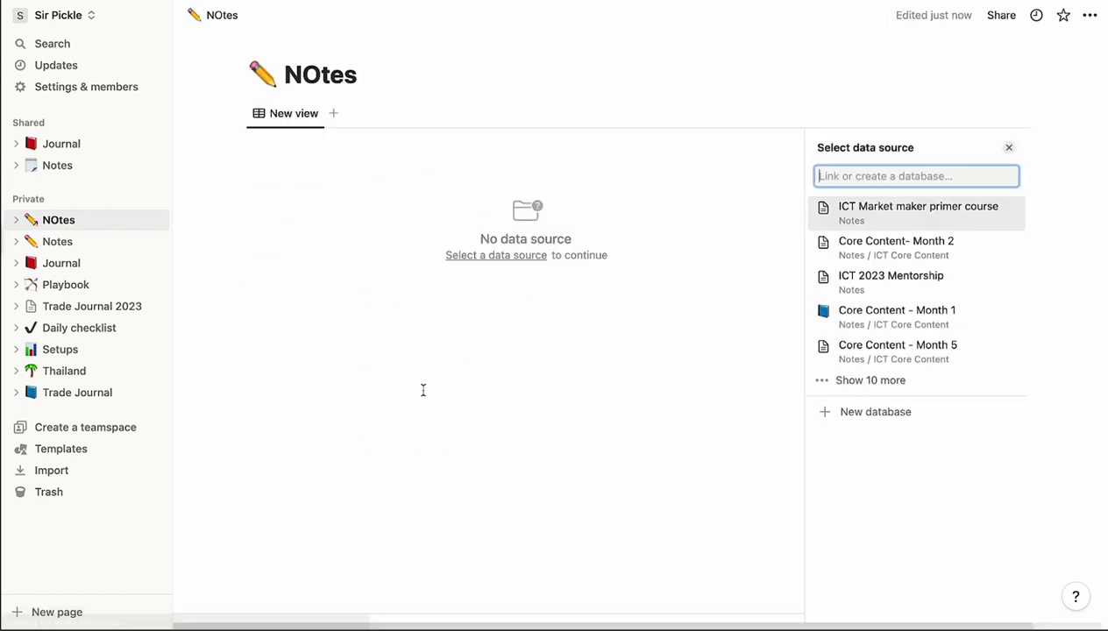
pyautogui.click(844, 413)
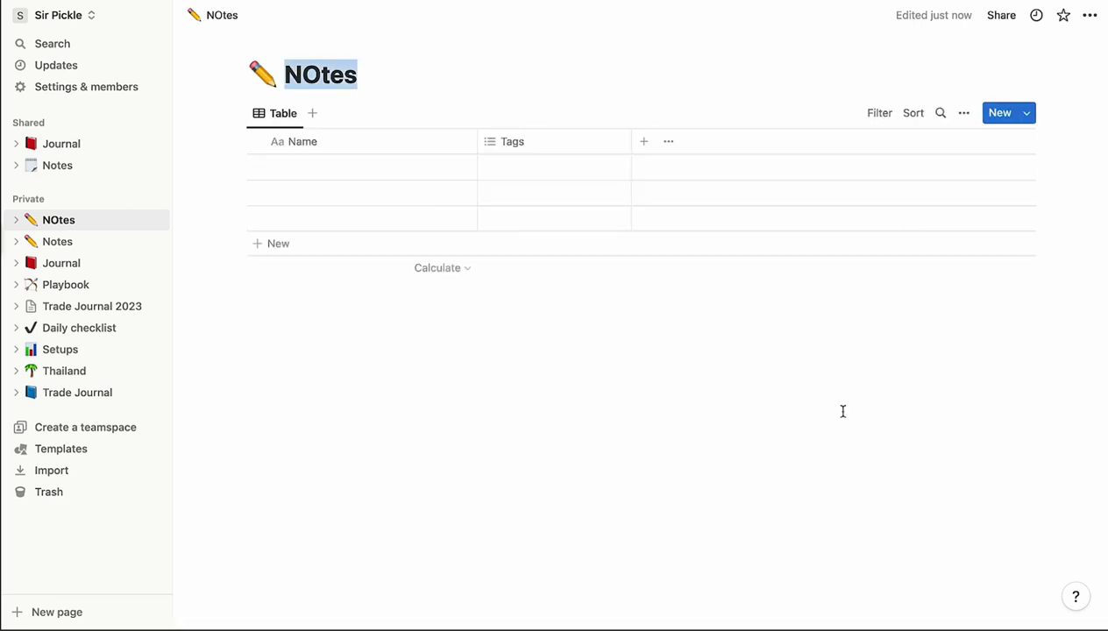
# Step: Rename the table's Name column to "Title of video" and enter "video 1" in its first row
pyautogui.click(367, 148)
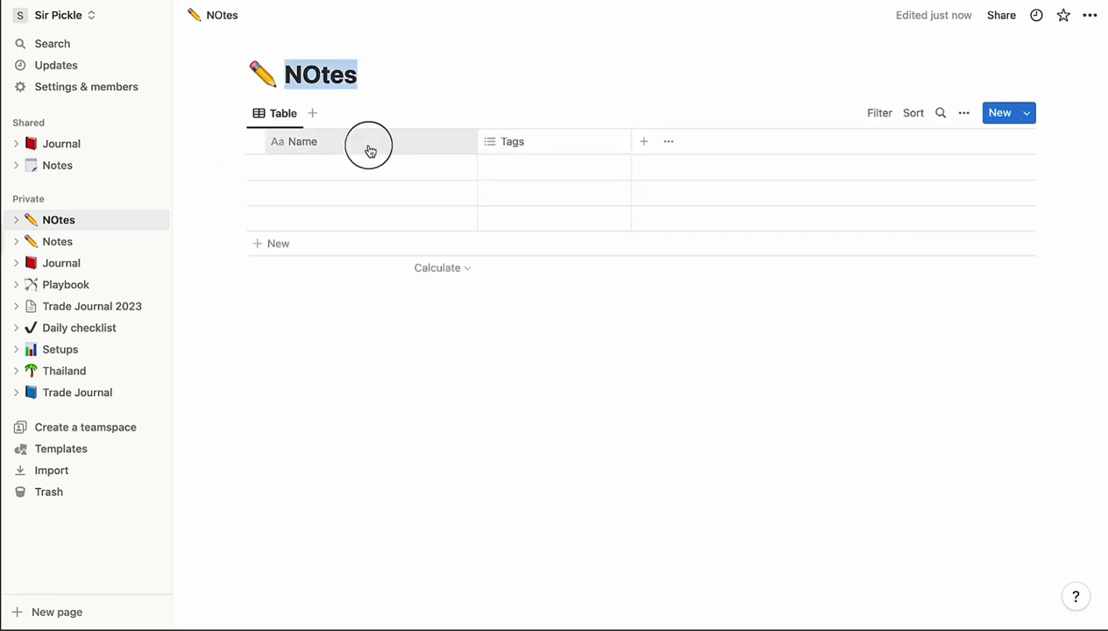
pyautogui.doubleClick(374, 169)
pyautogui.write('T')
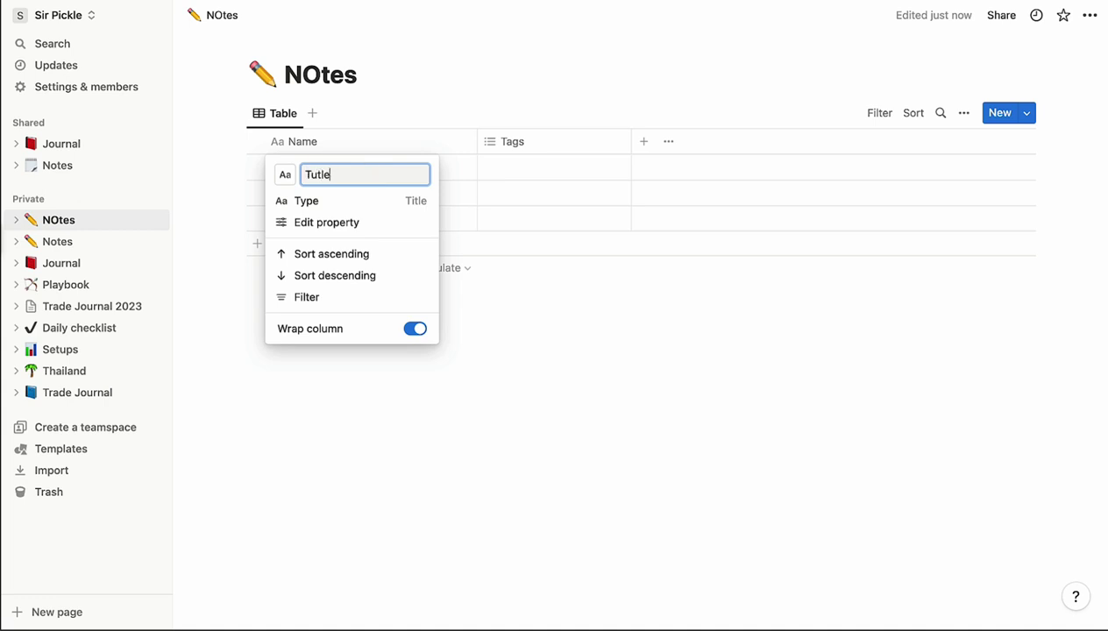
pyautogui.write('itle of video')
pyautogui.click(443, 388)
pyautogui.click(364, 167)
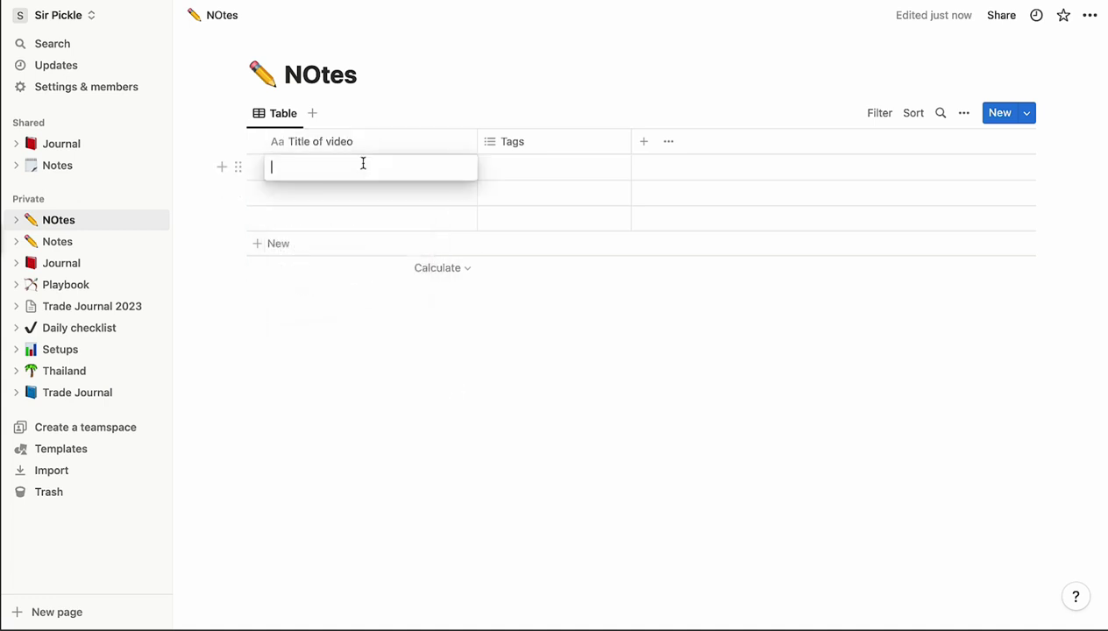
pyautogui.click(498, 333)
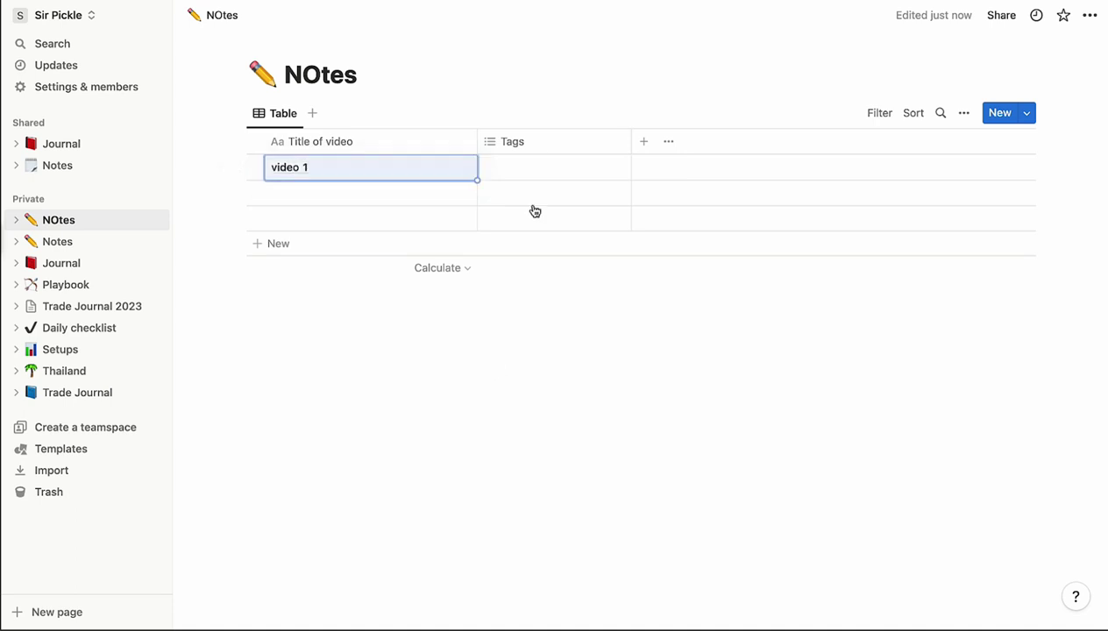
# Step: Change the Tags column's type to Date and set the video 1 row's date to March 28, 2023
pyautogui.click(532, 138)
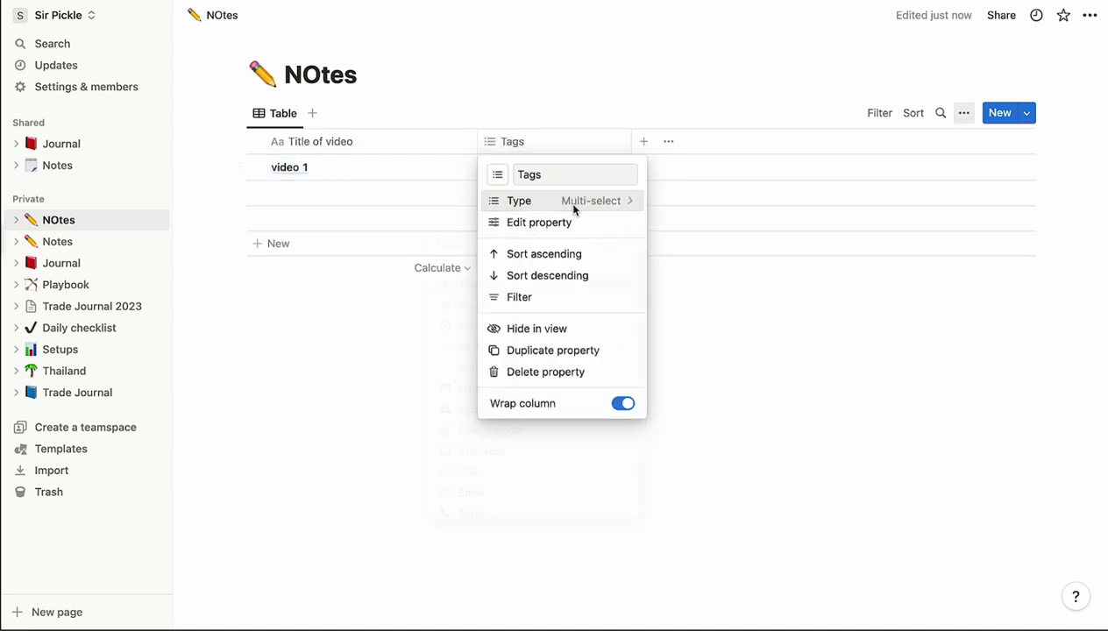
pyautogui.click(569, 200)
pyautogui.click(490, 395)
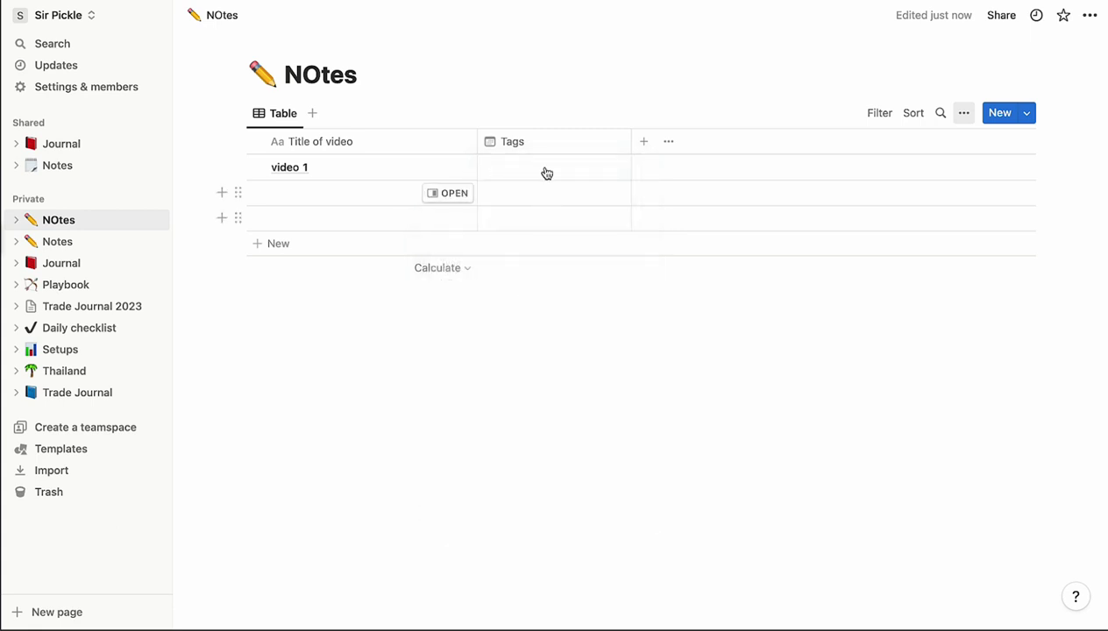
pyautogui.click(540, 168)
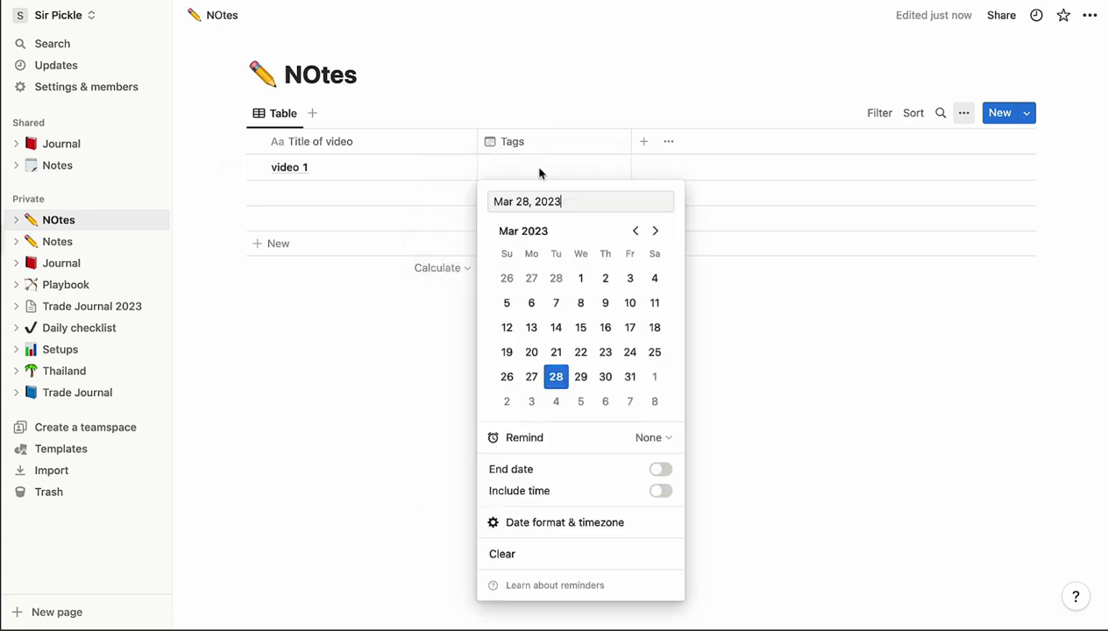
pyautogui.click(554, 377)
pyautogui.press('Escape')
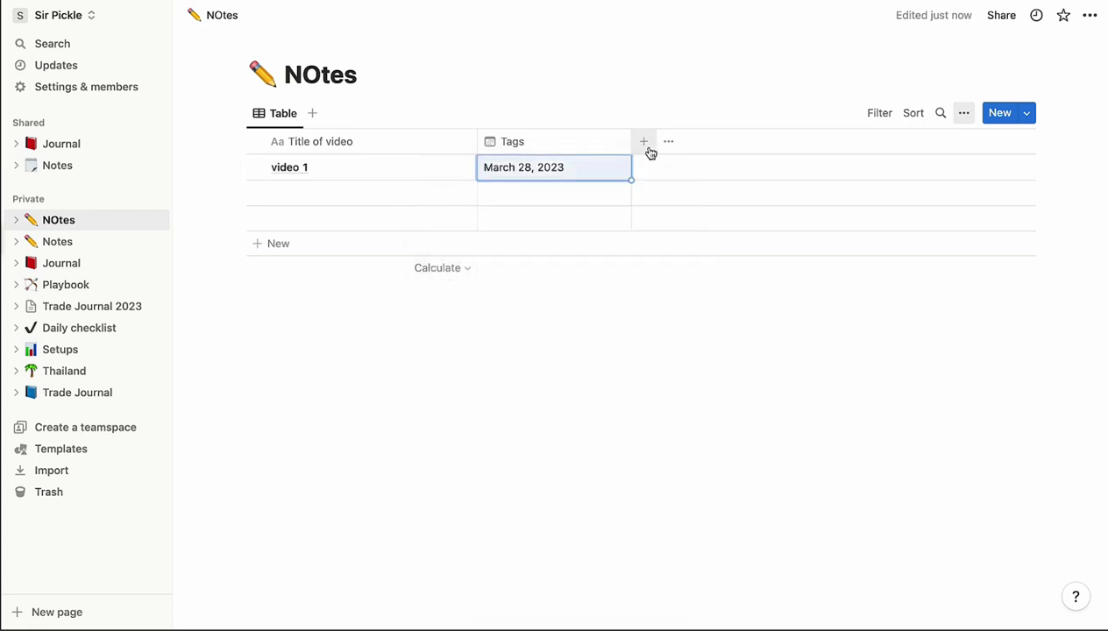
# Step: Add a URL property column to the table and leave video 1's URL cell empty
pyautogui.click(647, 149)
pyautogui.click(852, 426)
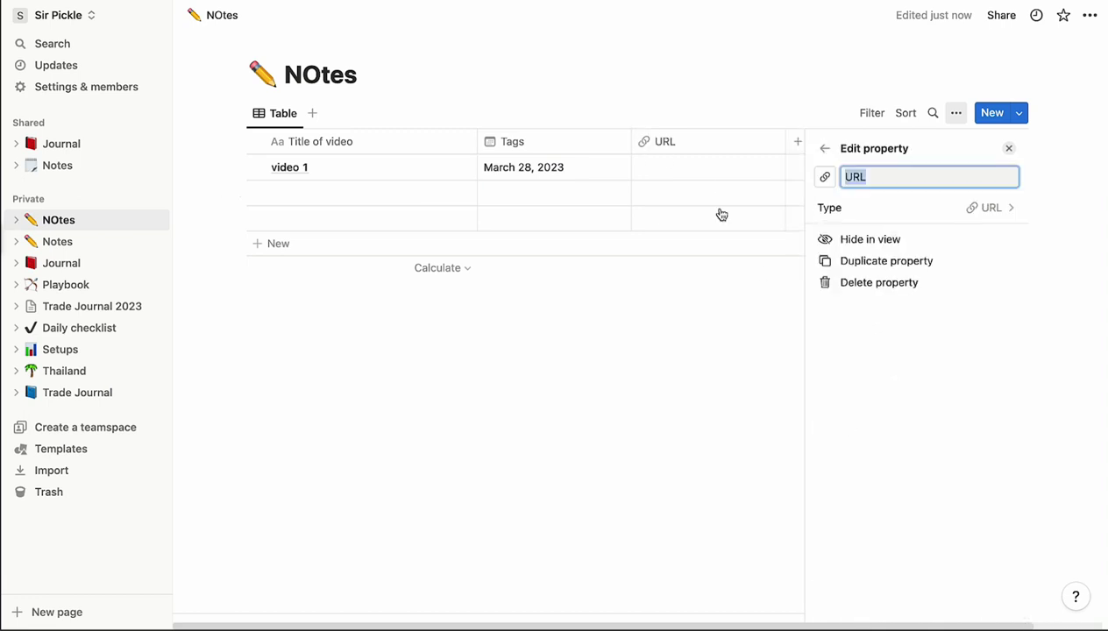
pyautogui.click(687, 181)
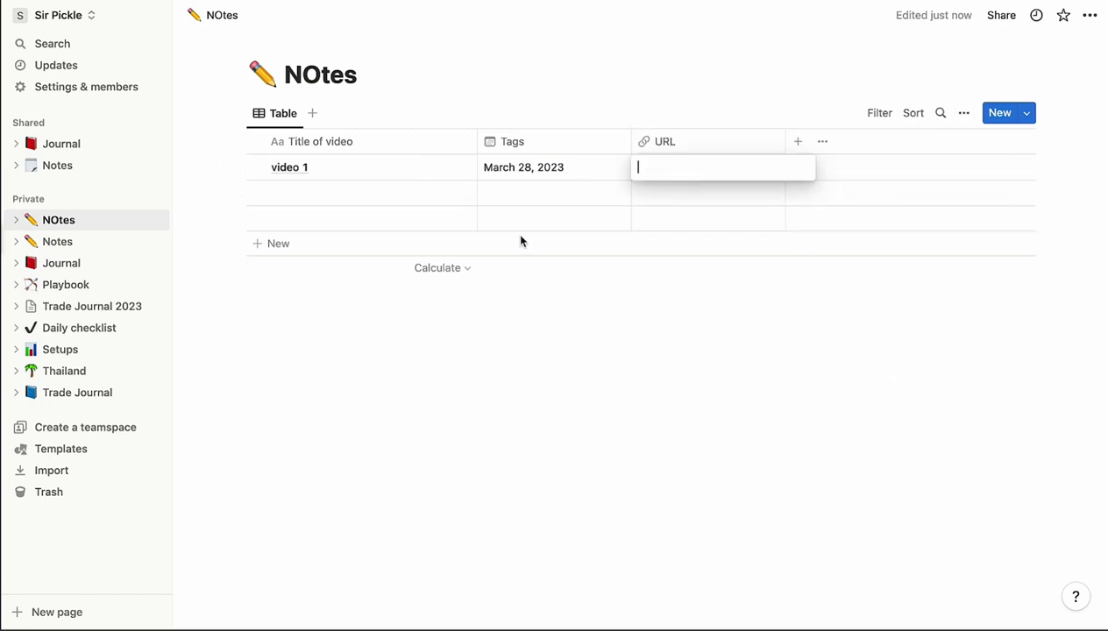
pyautogui.press('Escape')
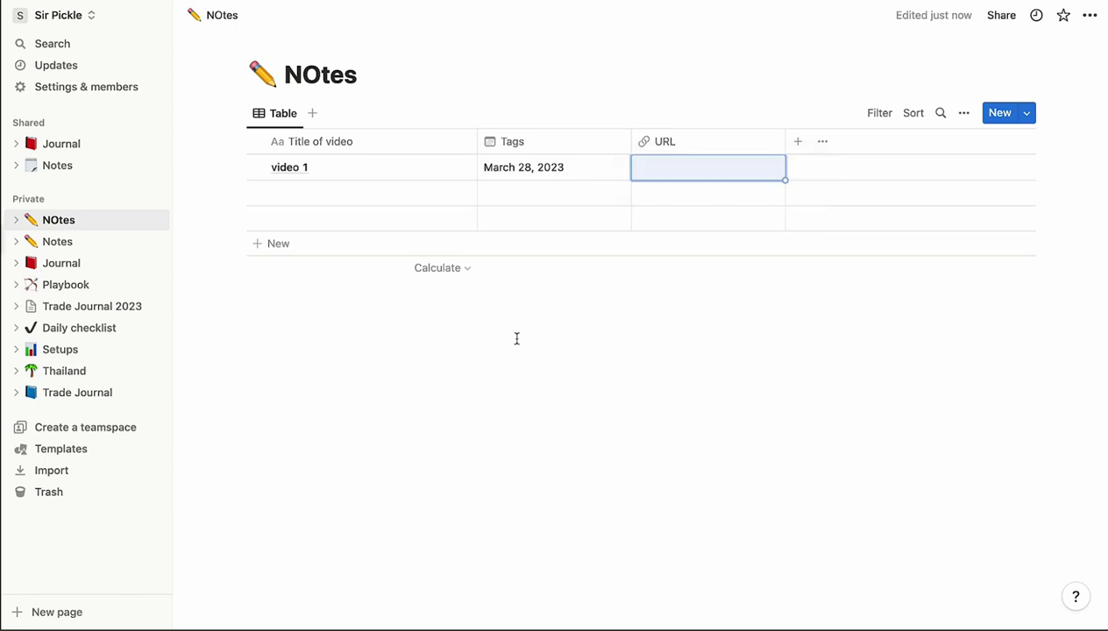
# Step: Delete the older private Notes page with the pencil icon, keeping the new NOtes page
pyautogui.click(83, 246)
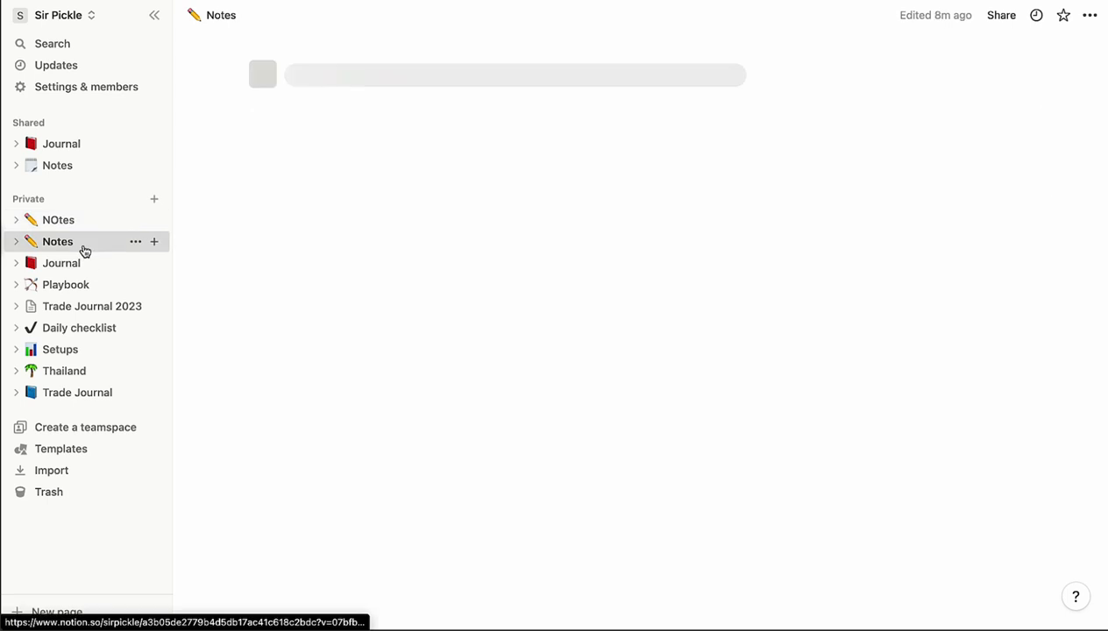
pyautogui.click(136, 242)
pyautogui.click(156, 250)
# Step: Revisit the private Journal, the new NOtes table and the shared Journal, ending on the shared Notes page
pyautogui.click(98, 253)
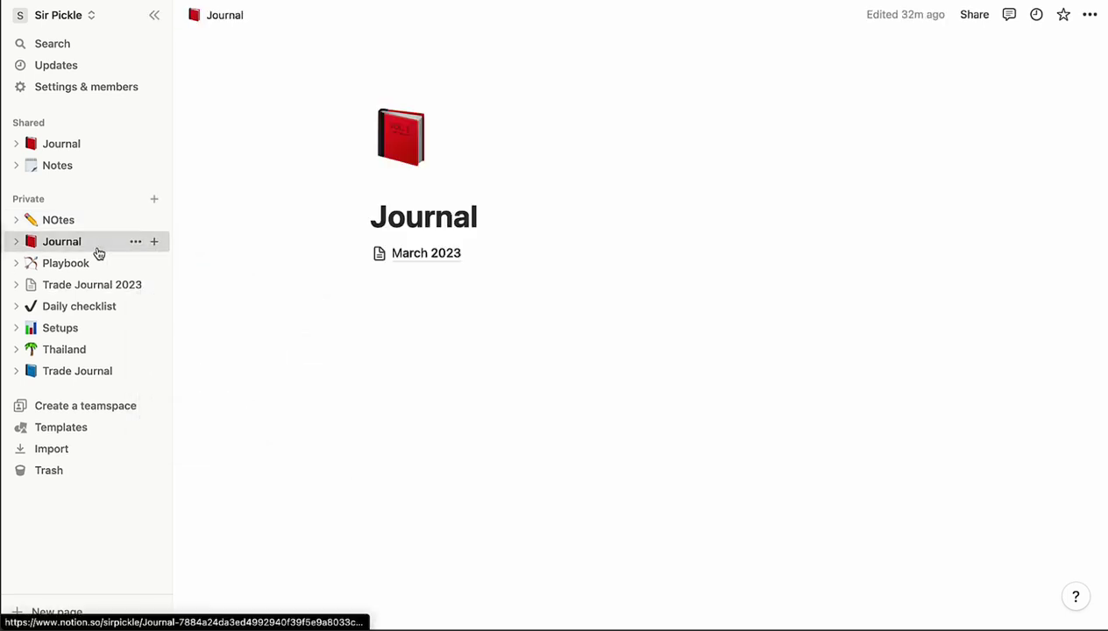
pyautogui.click(84, 223)
pyautogui.click(83, 145)
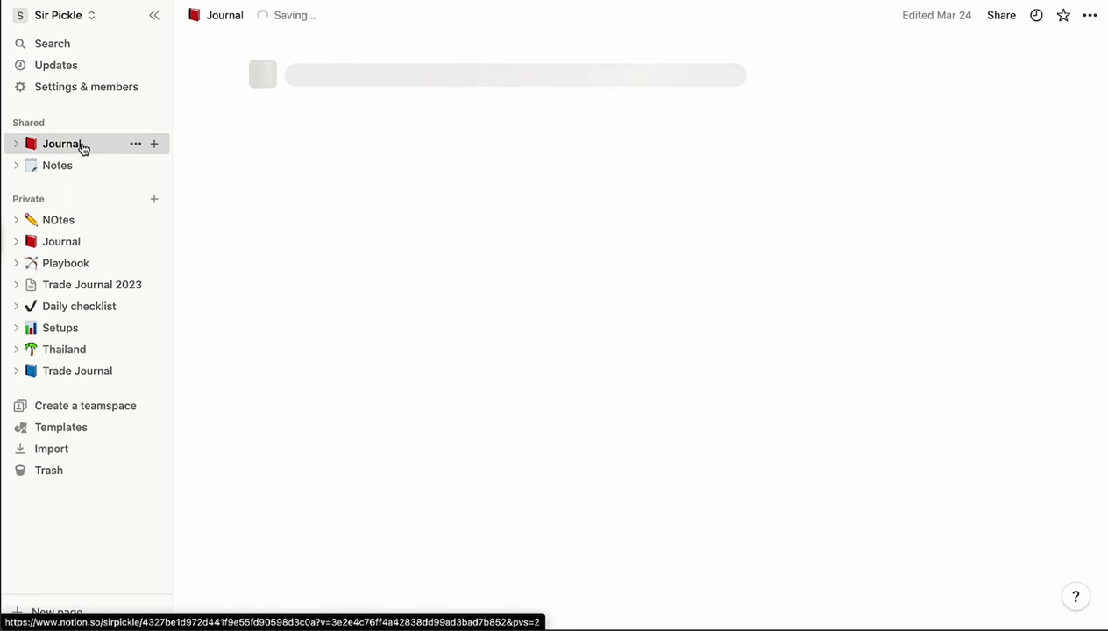
pyautogui.click(75, 169)
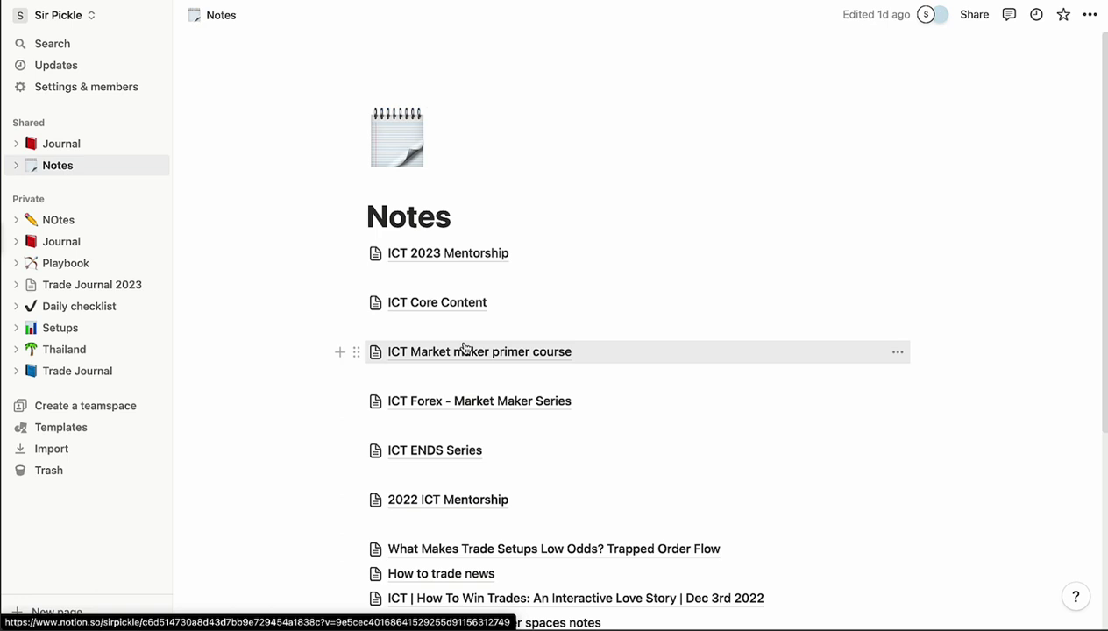
# Step: Review the shared Journal and Notes pages, then view the private Daily checklist page
pyautogui.click(56, 153)
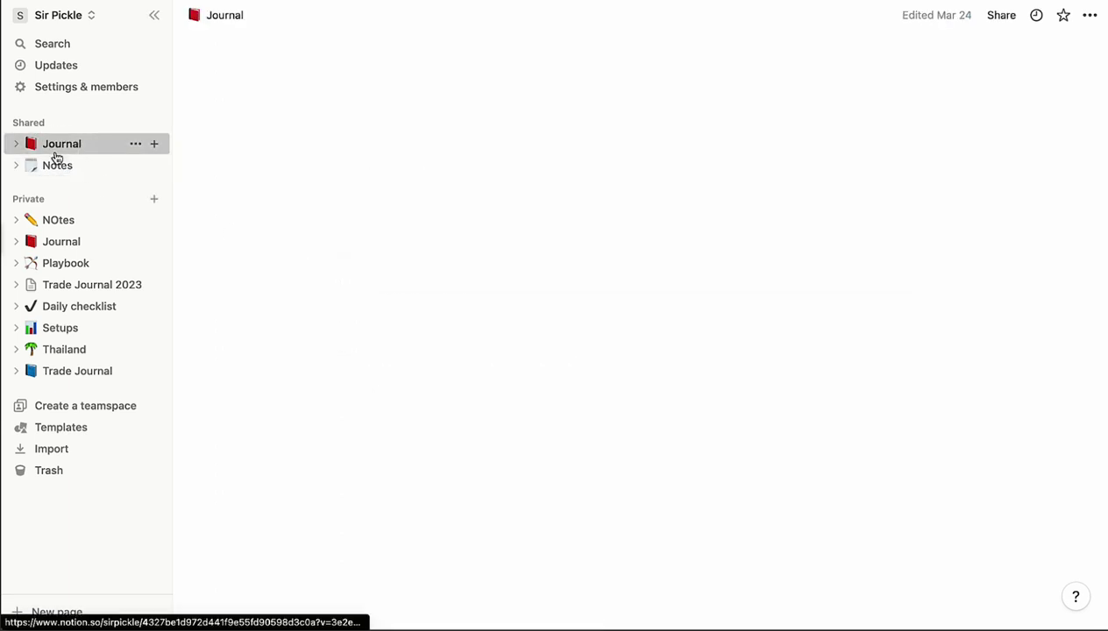
pyautogui.click(55, 166)
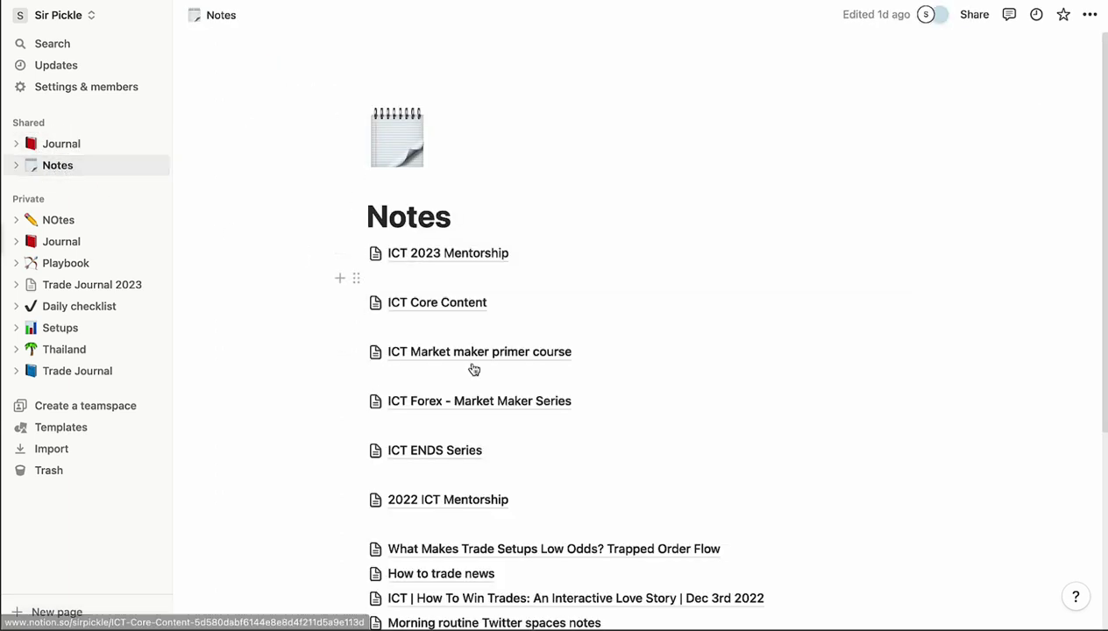
pyautogui.click(76, 146)
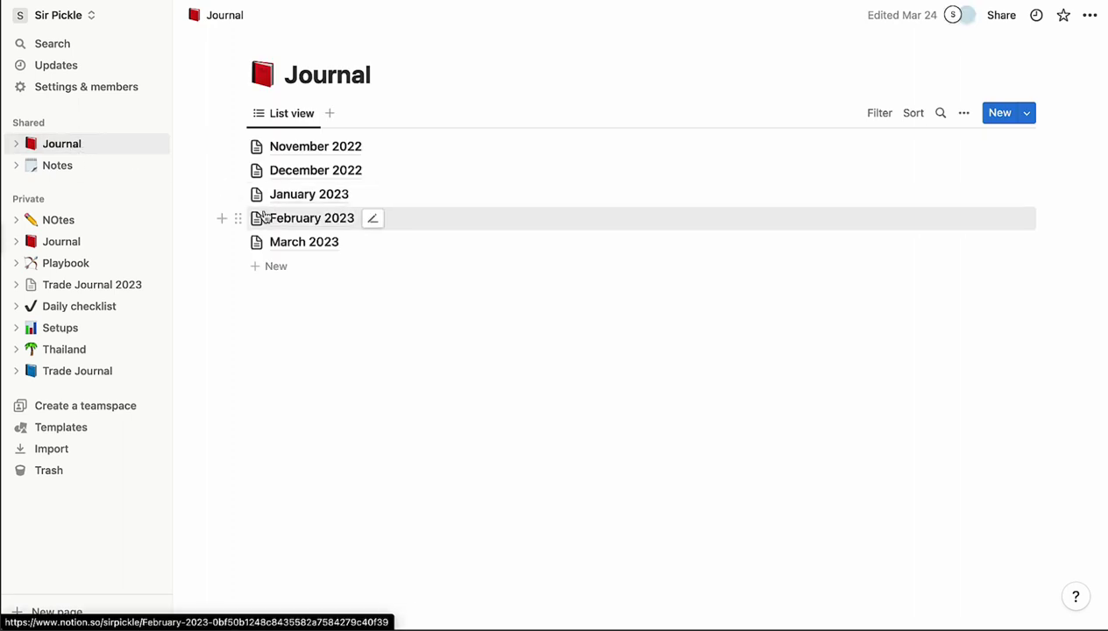
pyautogui.click(67, 305)
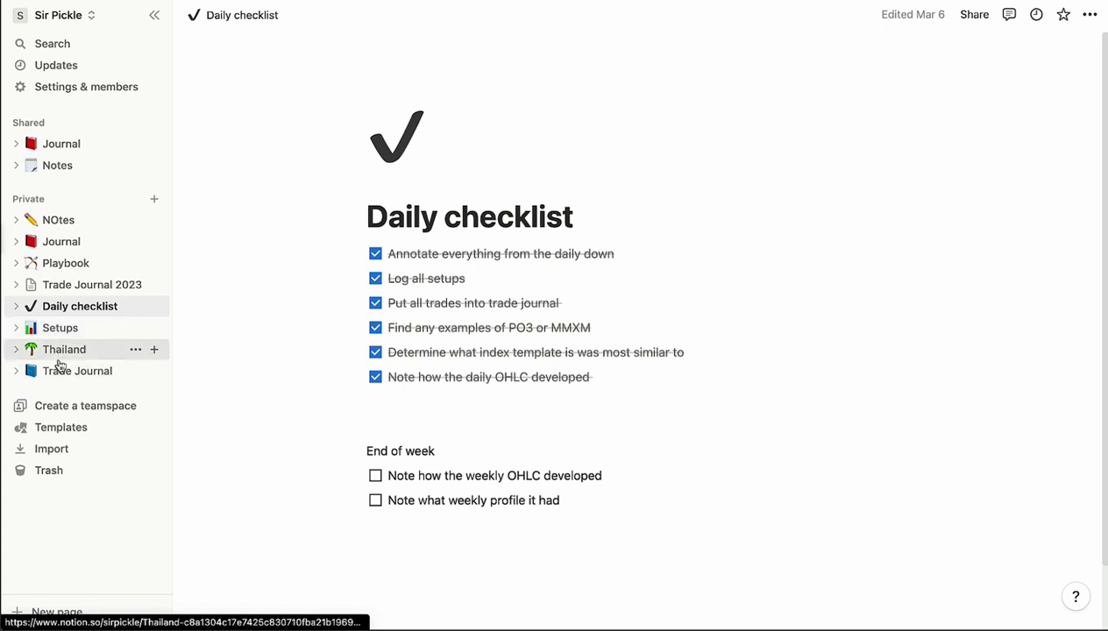
# Step: Preview each month's entries in the shared Journal from November 2022 to March 2023, view March's full list, and close the preview
pyautogui.click(49, 143)
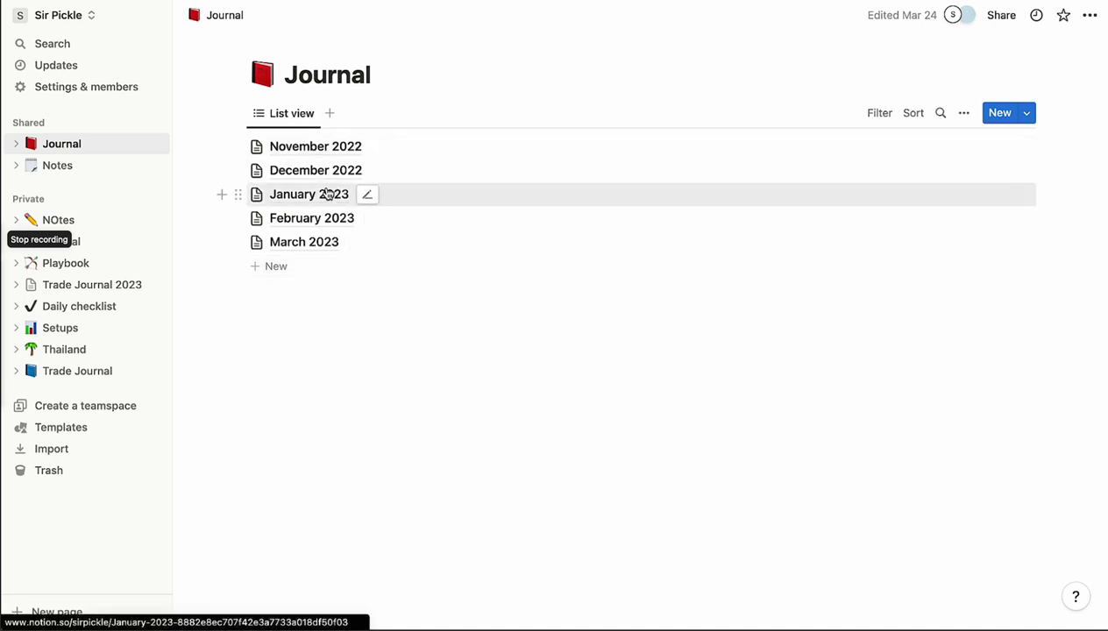
pyautogui.click(318, 151)
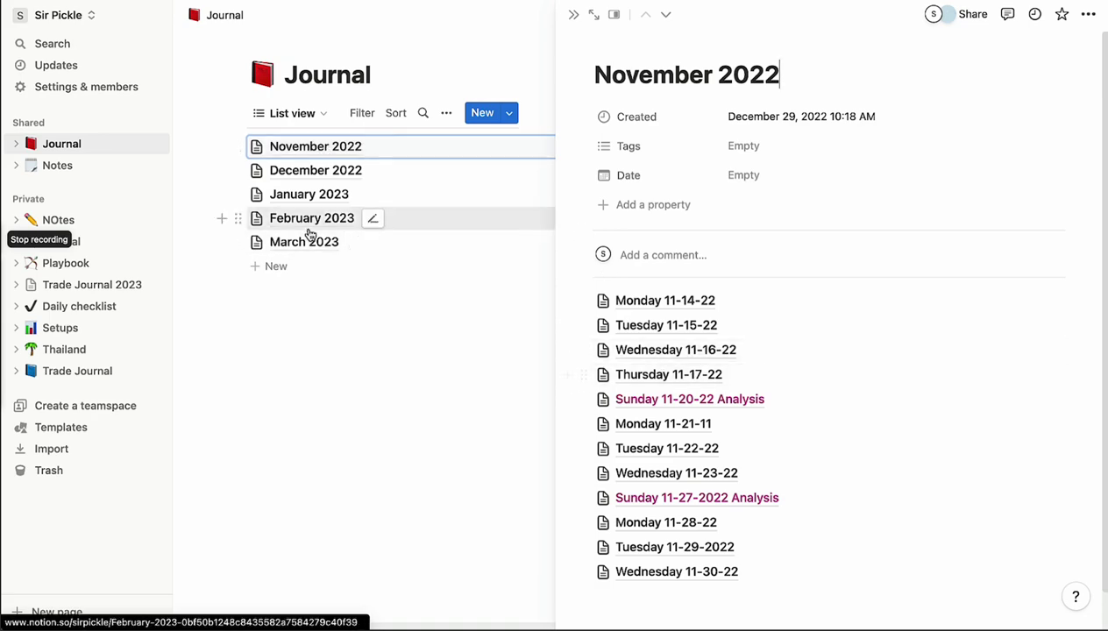
pyautogui.click(321, 171)
pyautogui.click(316, 196)
pyautogui.click(315, 219)
pyautogui.click(309, 241)
pyautogui.scroll(-1, 763, 430)
pyautogui.scroll(-5, 763, 430)
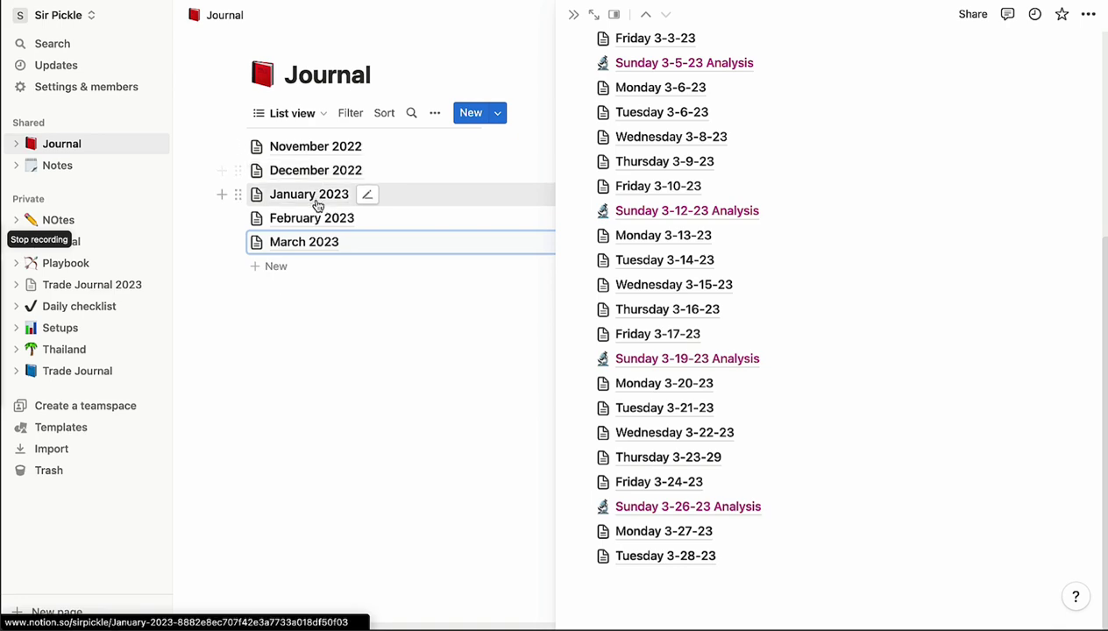
pyautogui.click(573, 14)
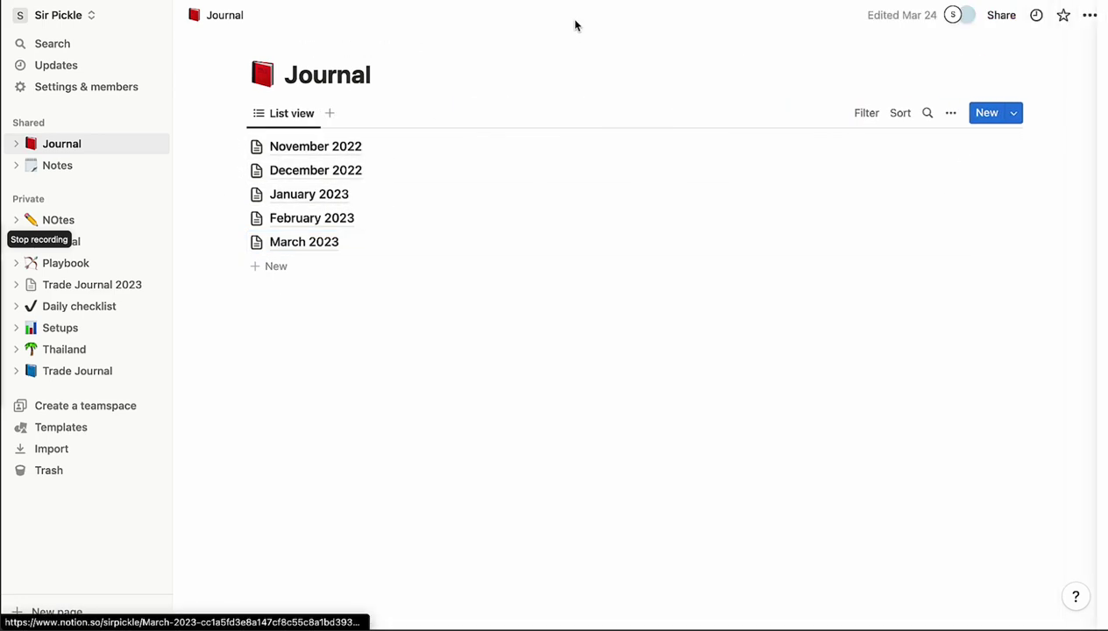